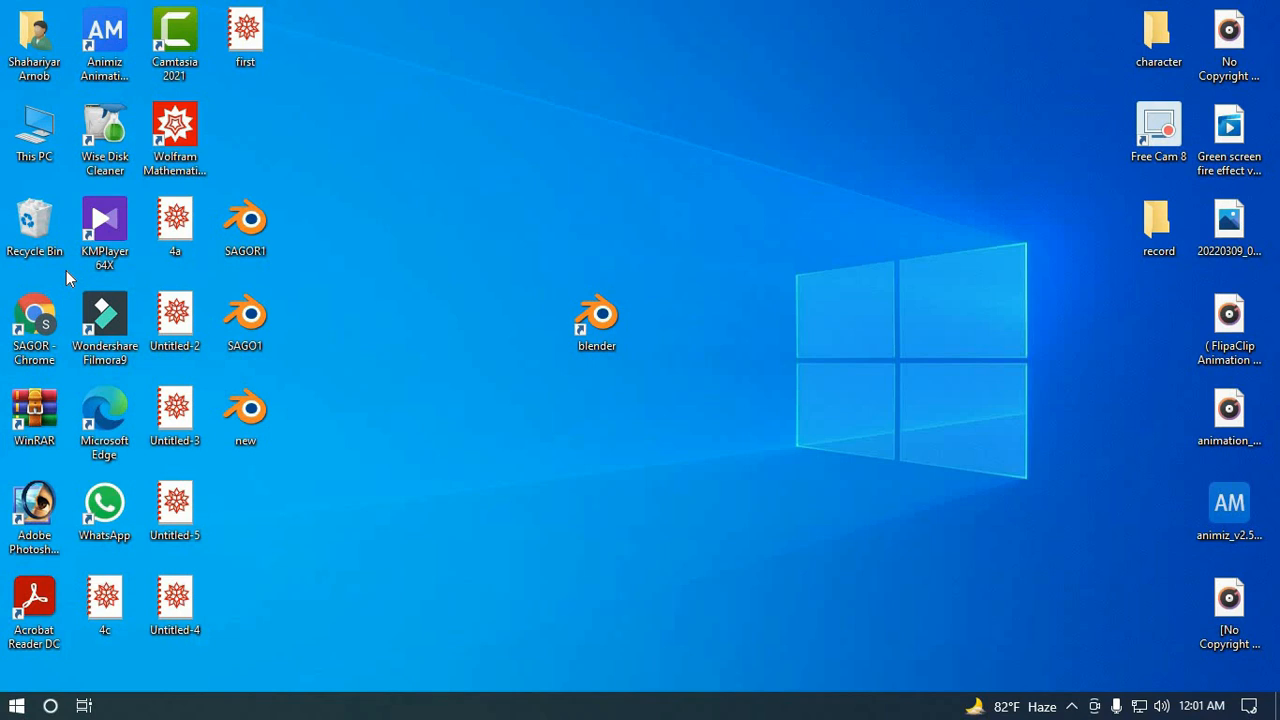
Launch Blender from the desktop, maximize its window and dismiss the splash screen.
{"action": "mouse_move", "coordinate": [667, 320]}
{"action": "left_mouse_down"}
{"action": "mouse_move", "coordinate": [857, 268]}
{"action": "mouse_move", "coordinate": [842, 331]}
{"action": "mouse_move", "coordinate": [566, 257]}
{"action": "mouse_move", "coordinate": [683, 332]}
{"action": "mouse_move", "coordinate": [680, 316]}
{"action": "left_mouse_up"}
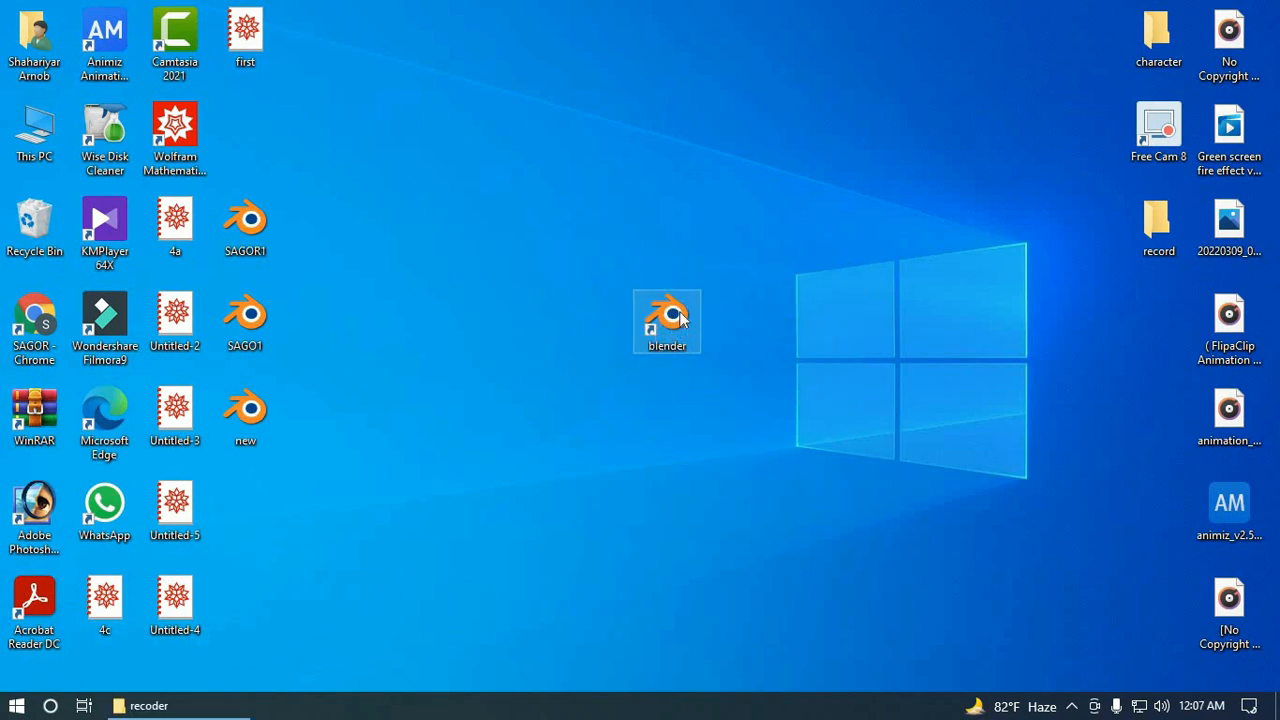
{"action": "double_click", "coordinate": [680, 314]}
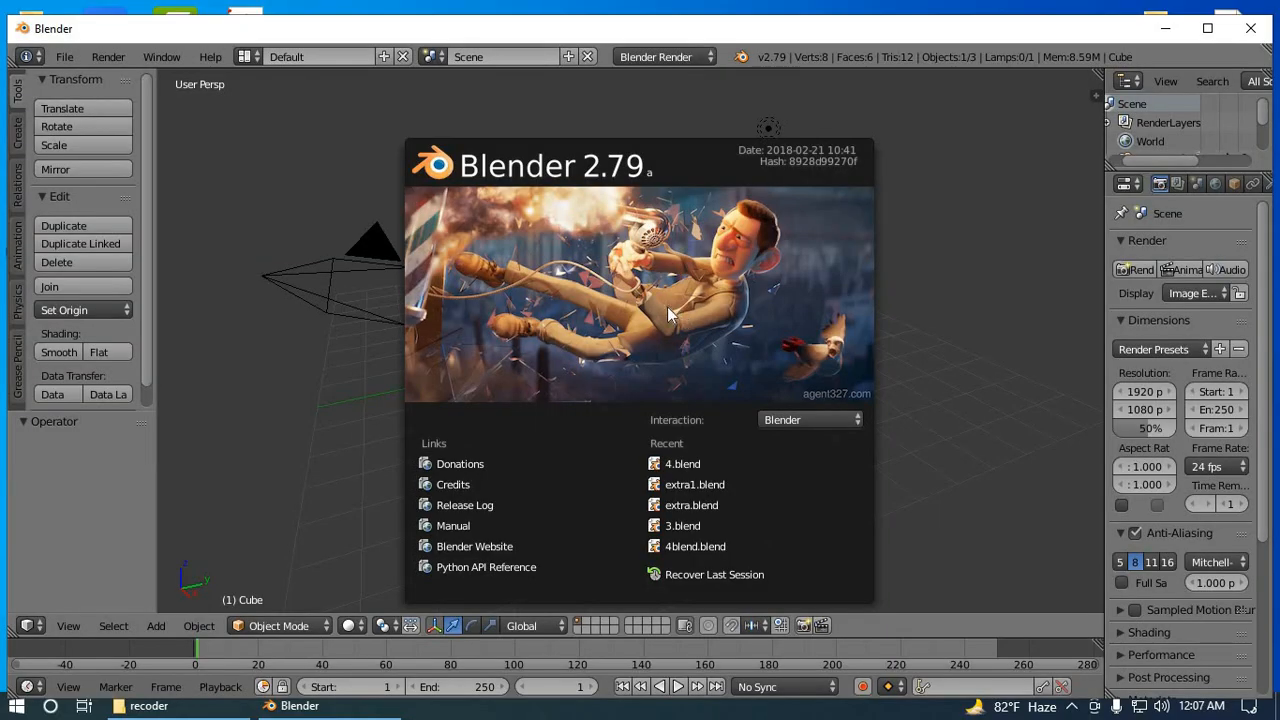
{"action": "left_click", "coordinate": [1208, 29]}
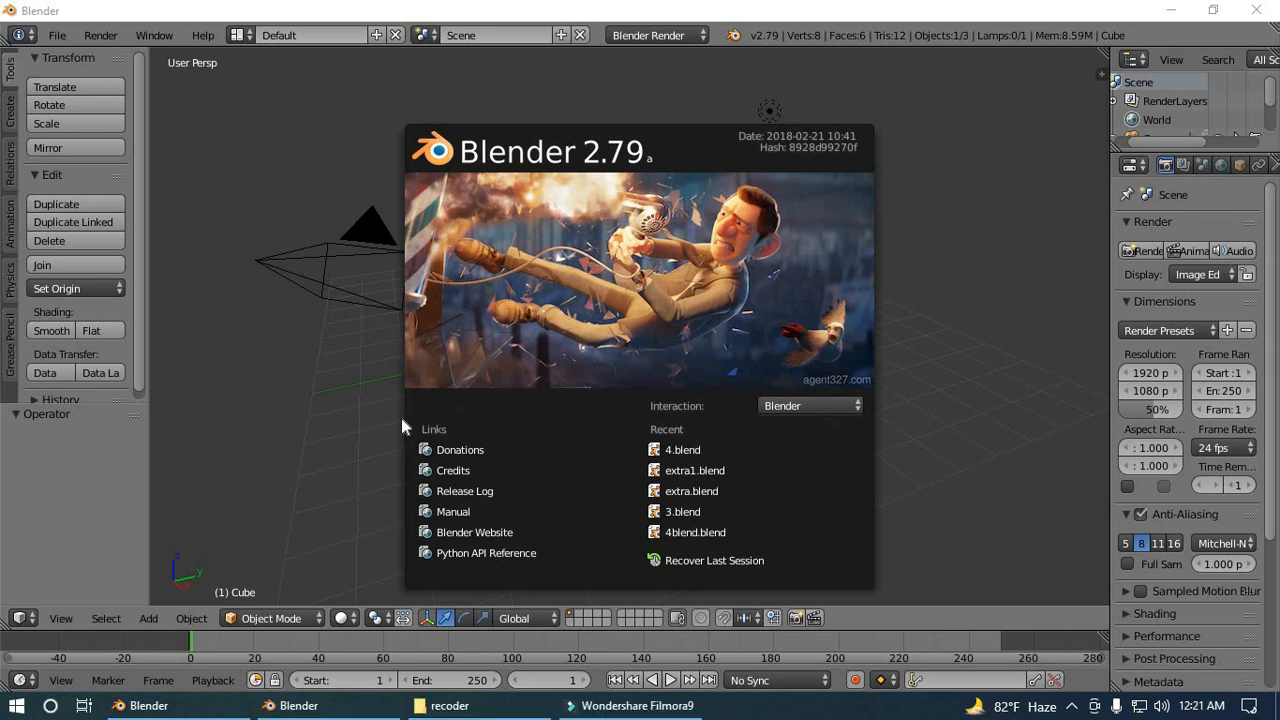
{"action": "left_click", "coordinate": [354, 424]}
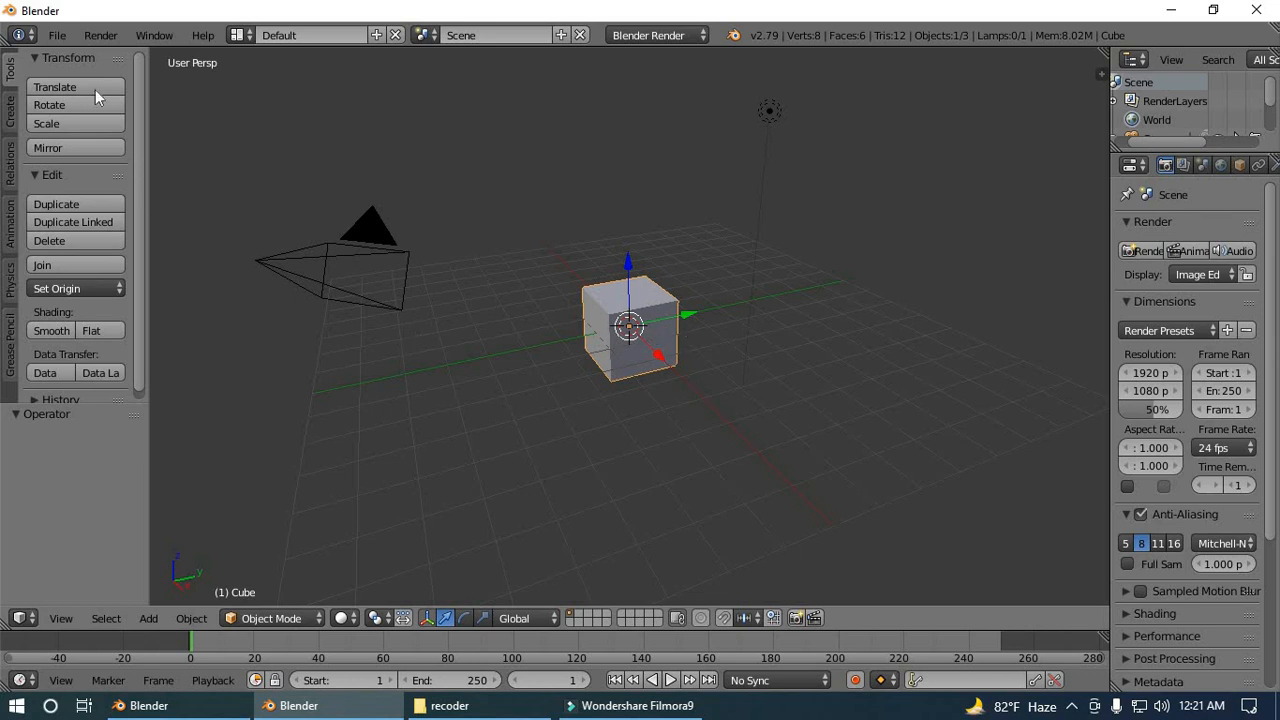
Open the user preferences in a maximized window and review the Interface and Editing settings.
{"action": "left_click", "coordinate": [56, 36]}
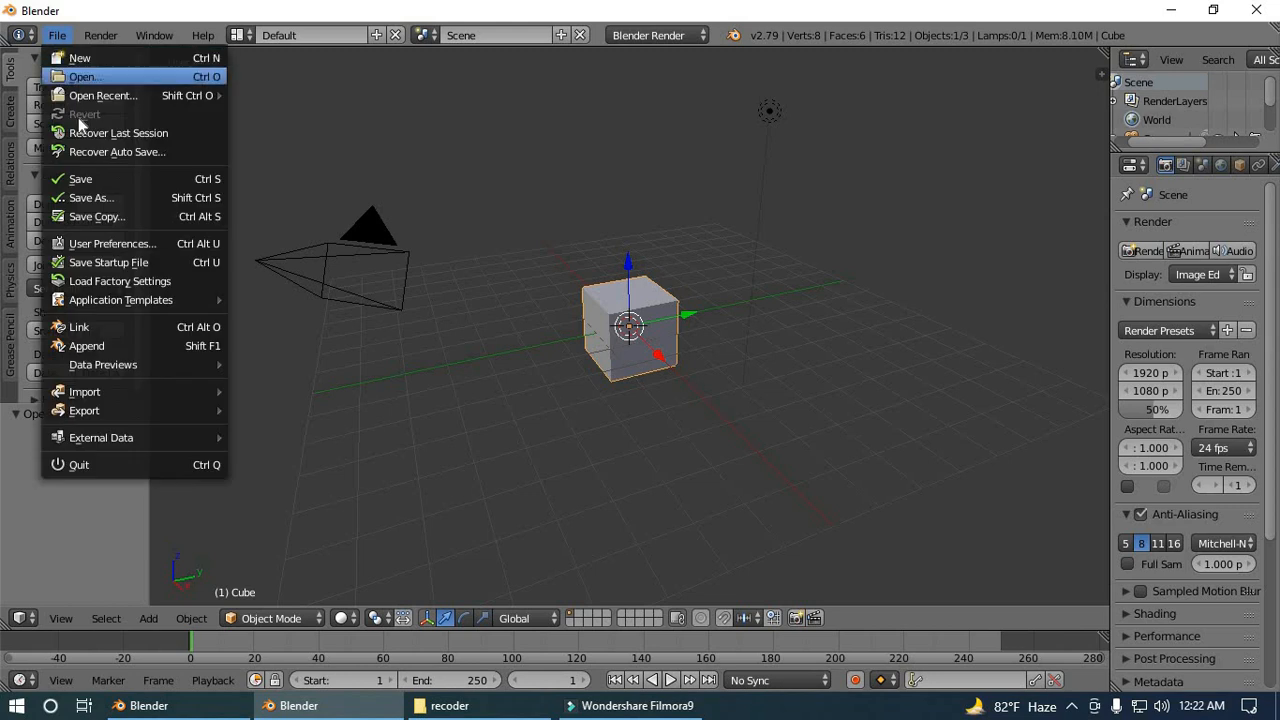
{"action": "left_click", "coordinate": [93, 247]}
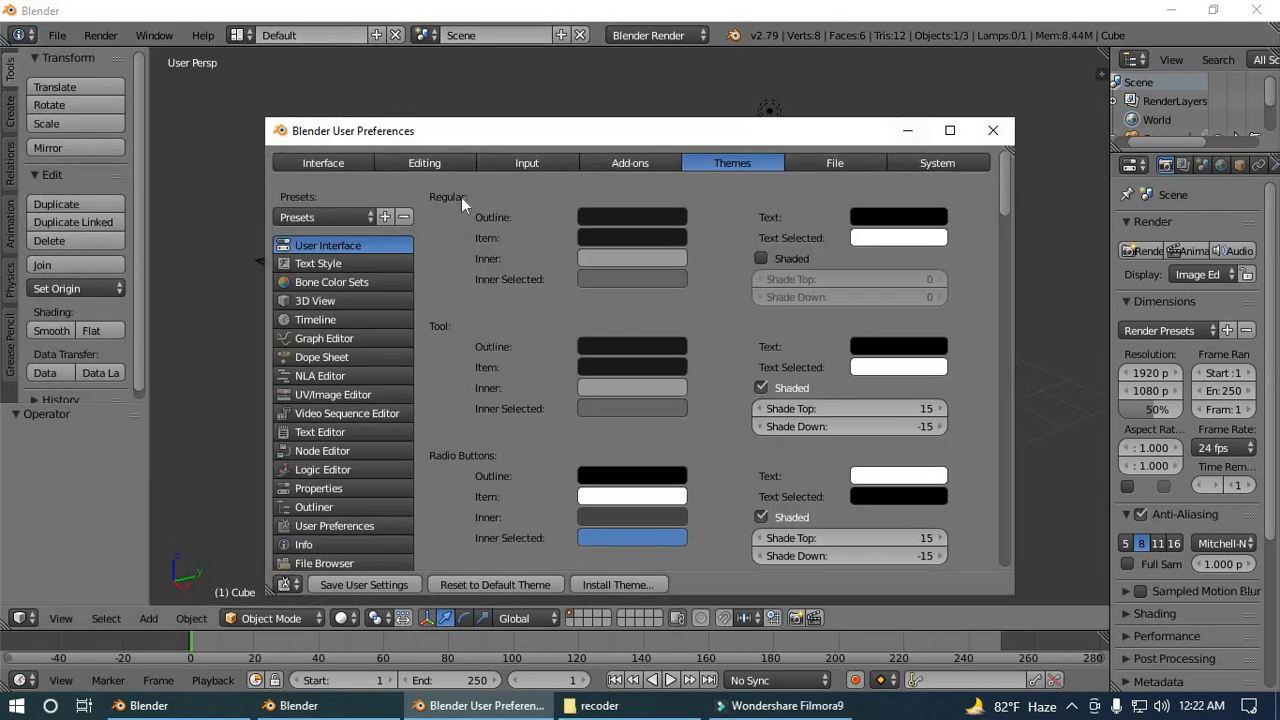
{"action": "left_click", "coordinate": [950, 131]}
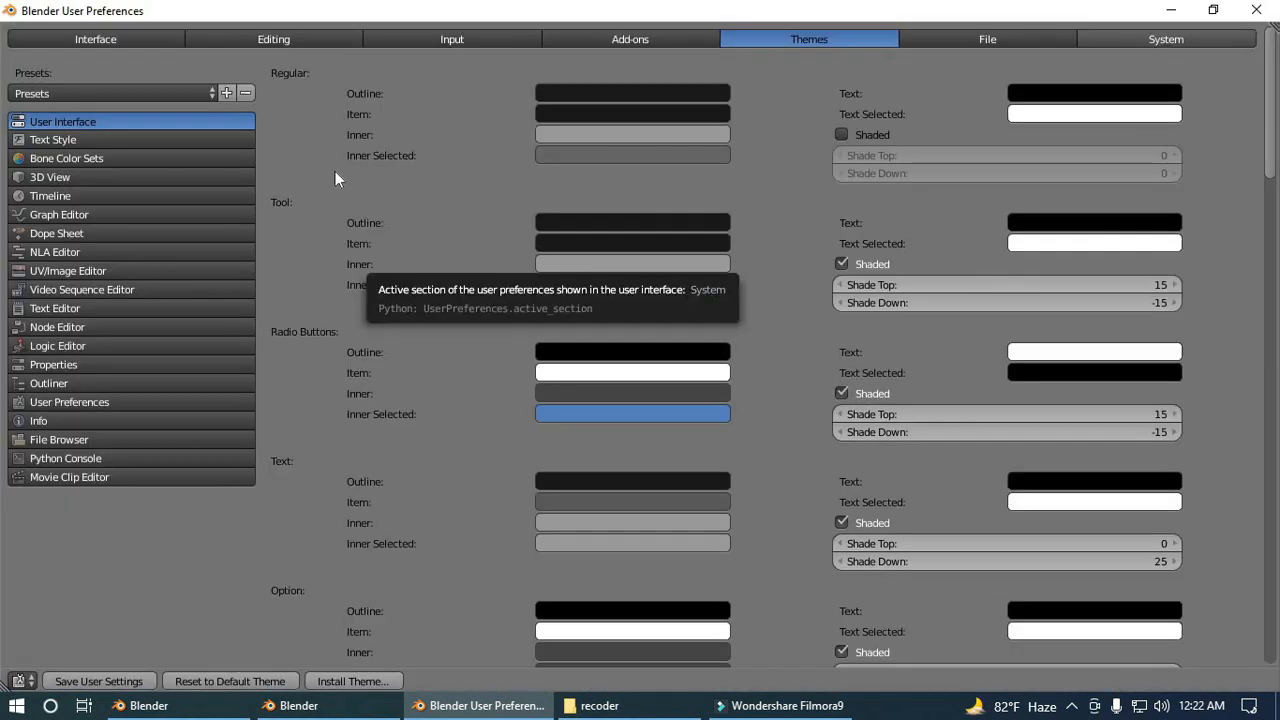
{"action": "left_click", "coordinate": [107, 41]}
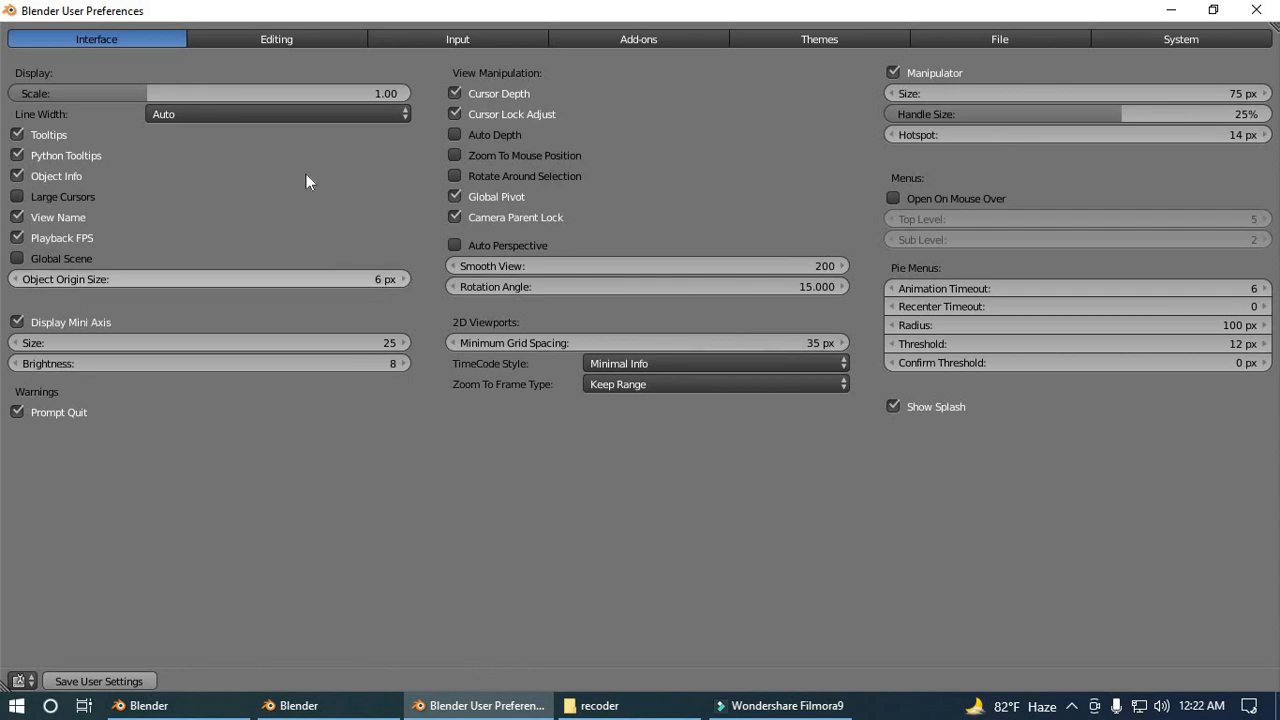
{"action": "left_click", "coordinate": [296, 38]}
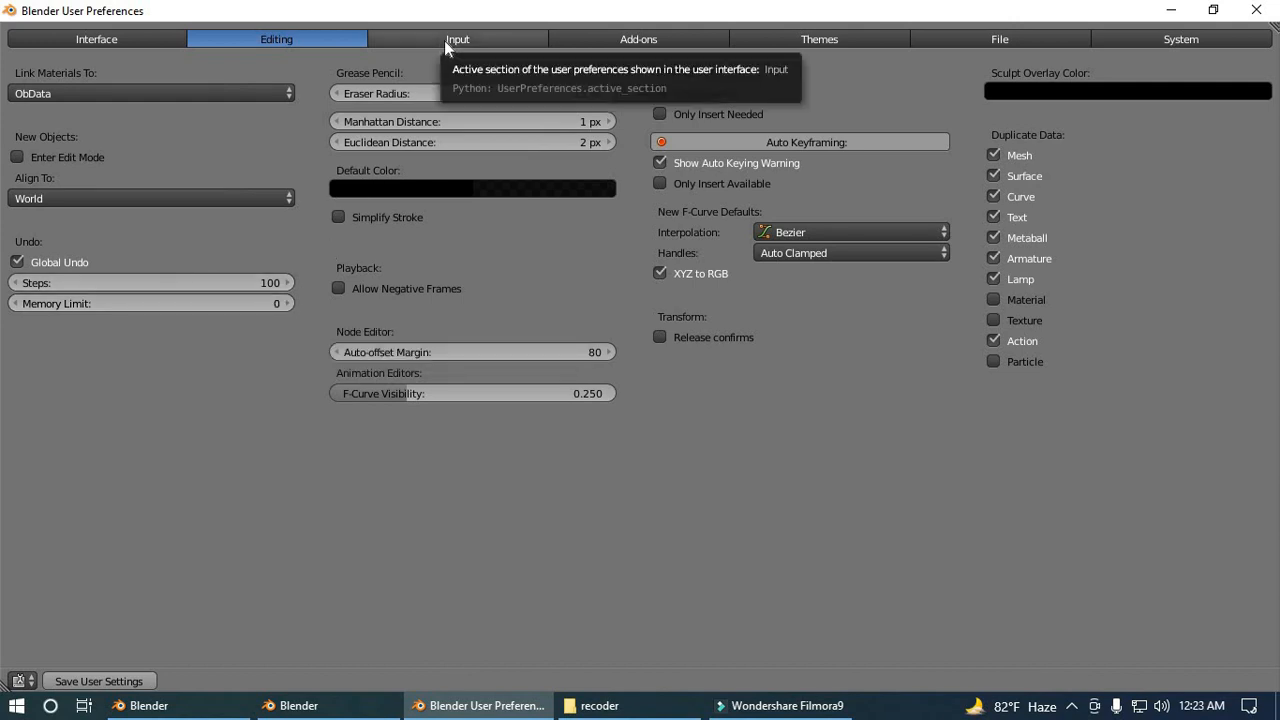
Review the add-ons in the Pie Menu and Game Engine categories of the user preferences.
{"action": "left_click", "coordinate": [618, 39]}
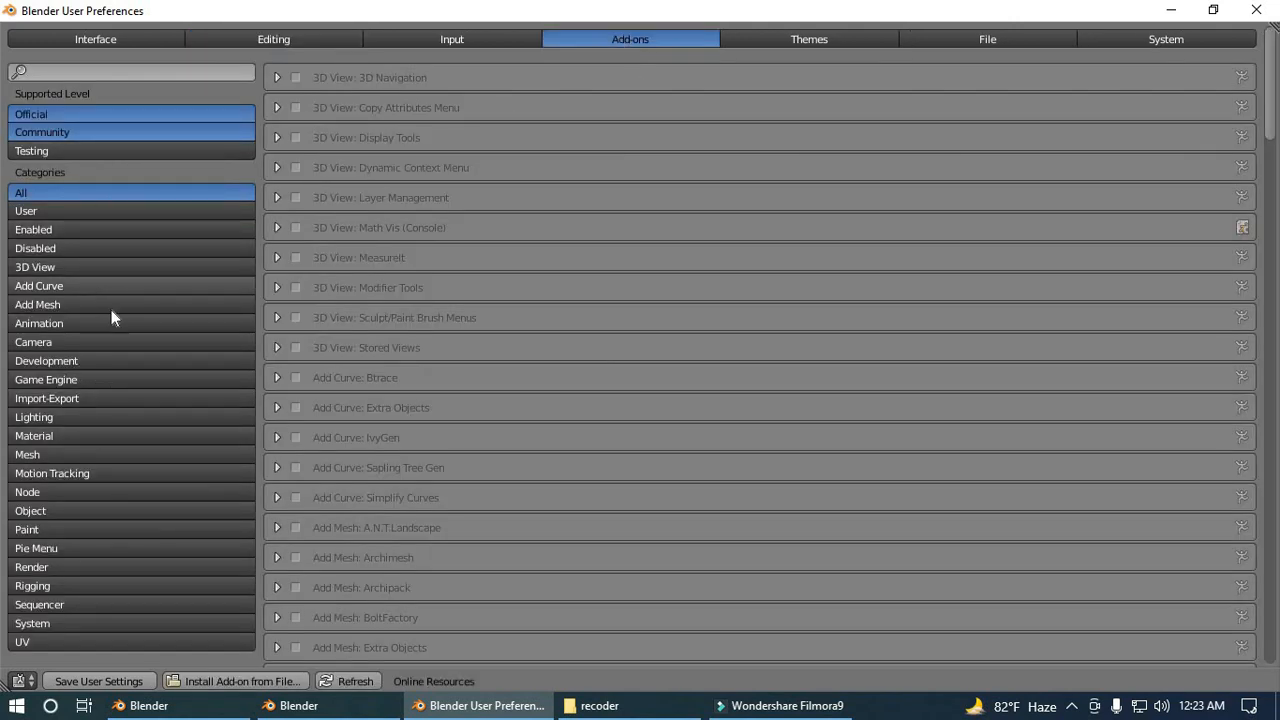
{"action": "scroll", "coordinate": [99, 494], "scroll_direction": "down", "scroll_amount": 5}
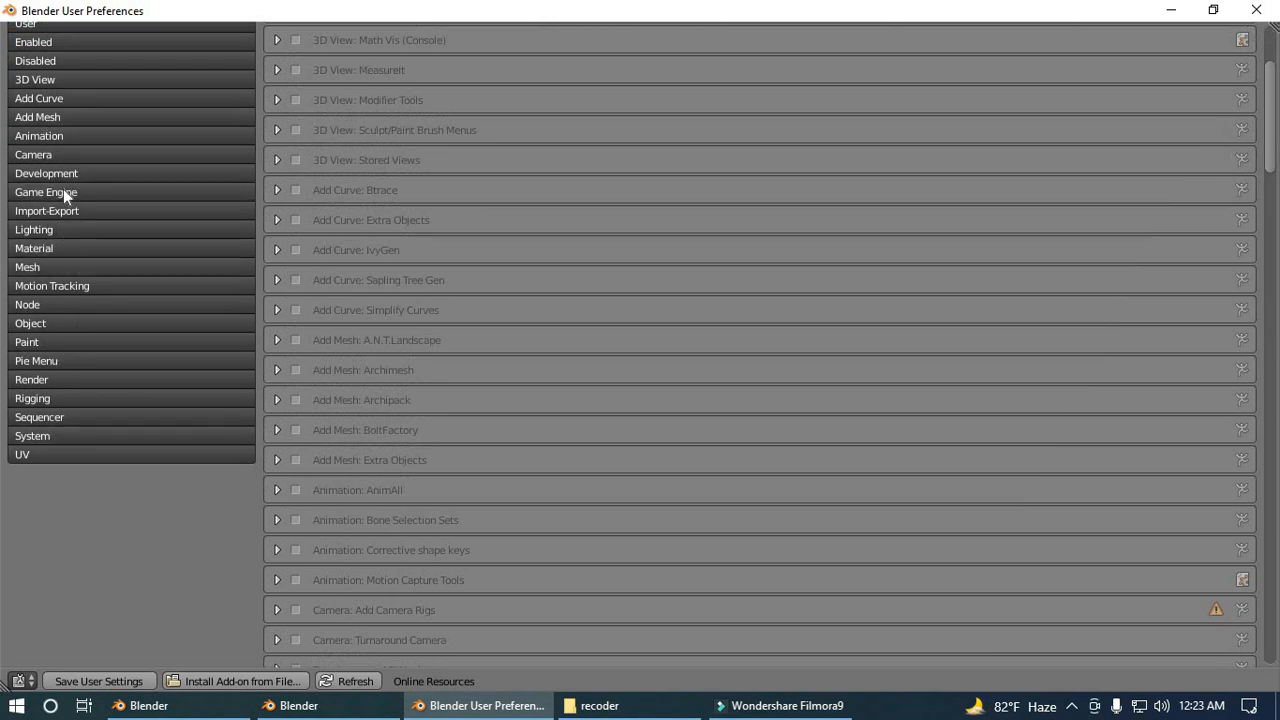
{"action": "left_click", "coordinate": [42, 363]}
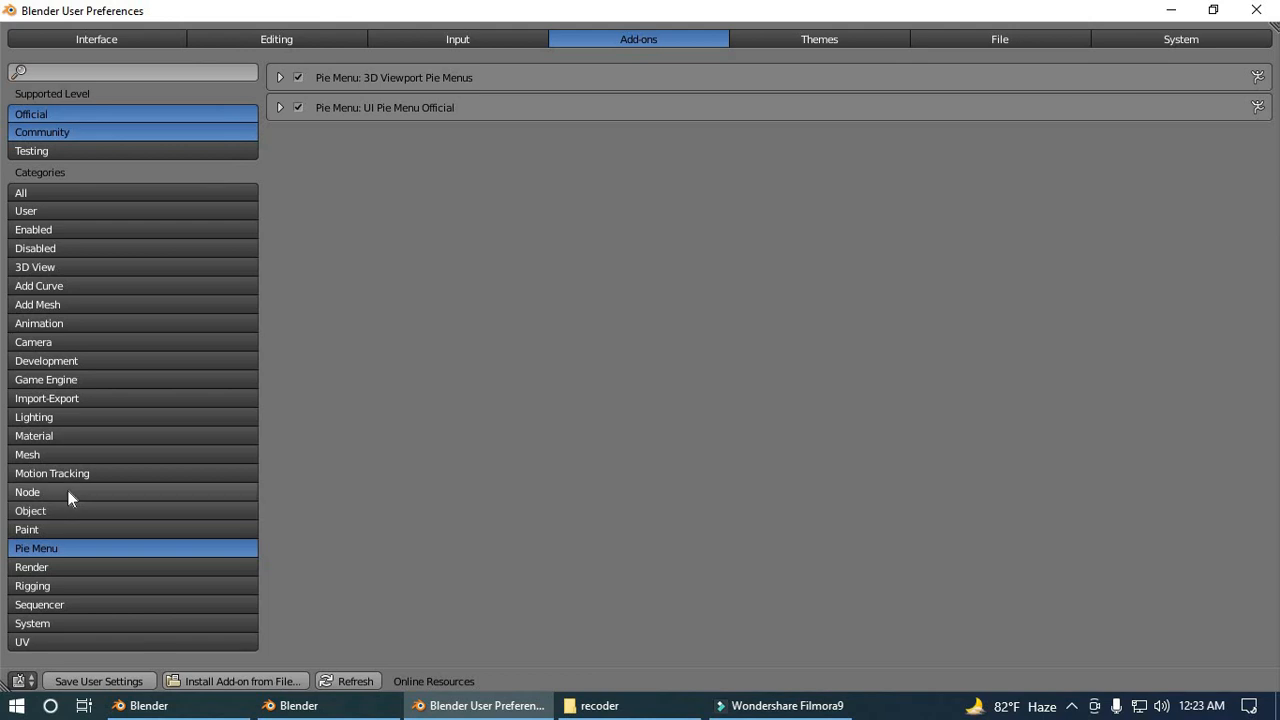
{"action": "left_click", "coordinate": [84, 386]}
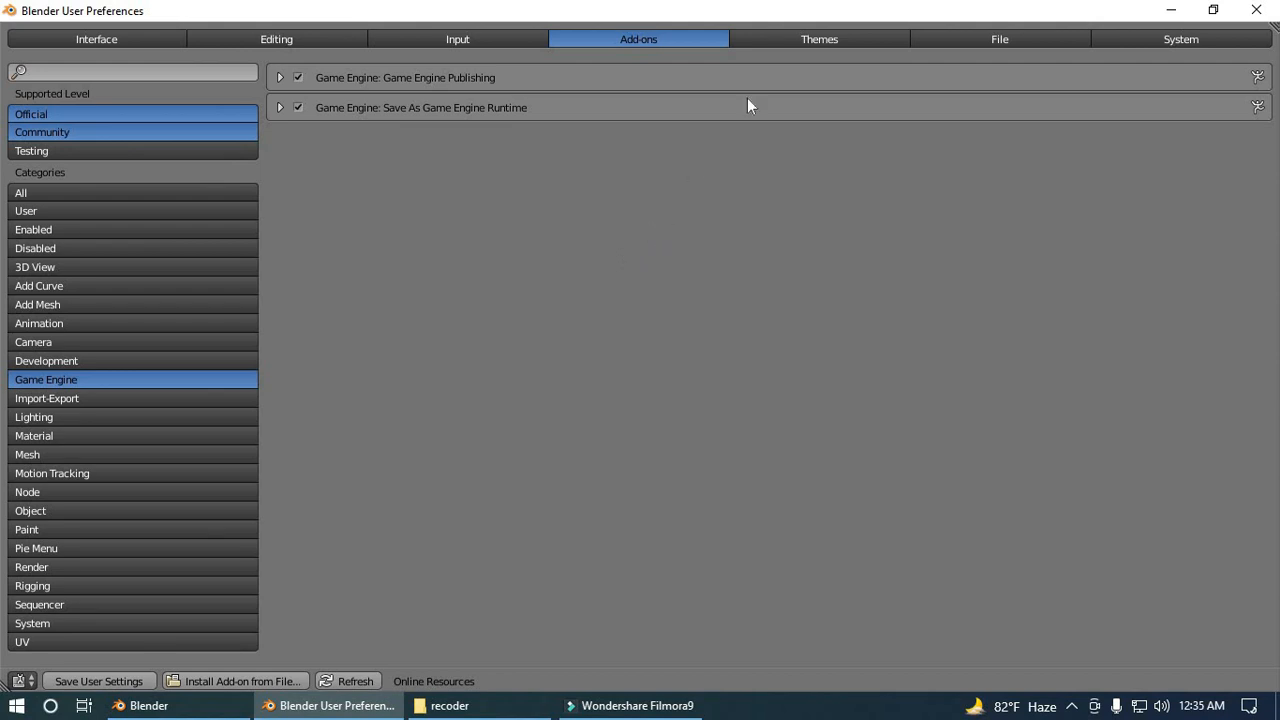
Apply the Hexagon theme preset to the interface.
{"action": "left_click", "coordinate": [805, 45]}
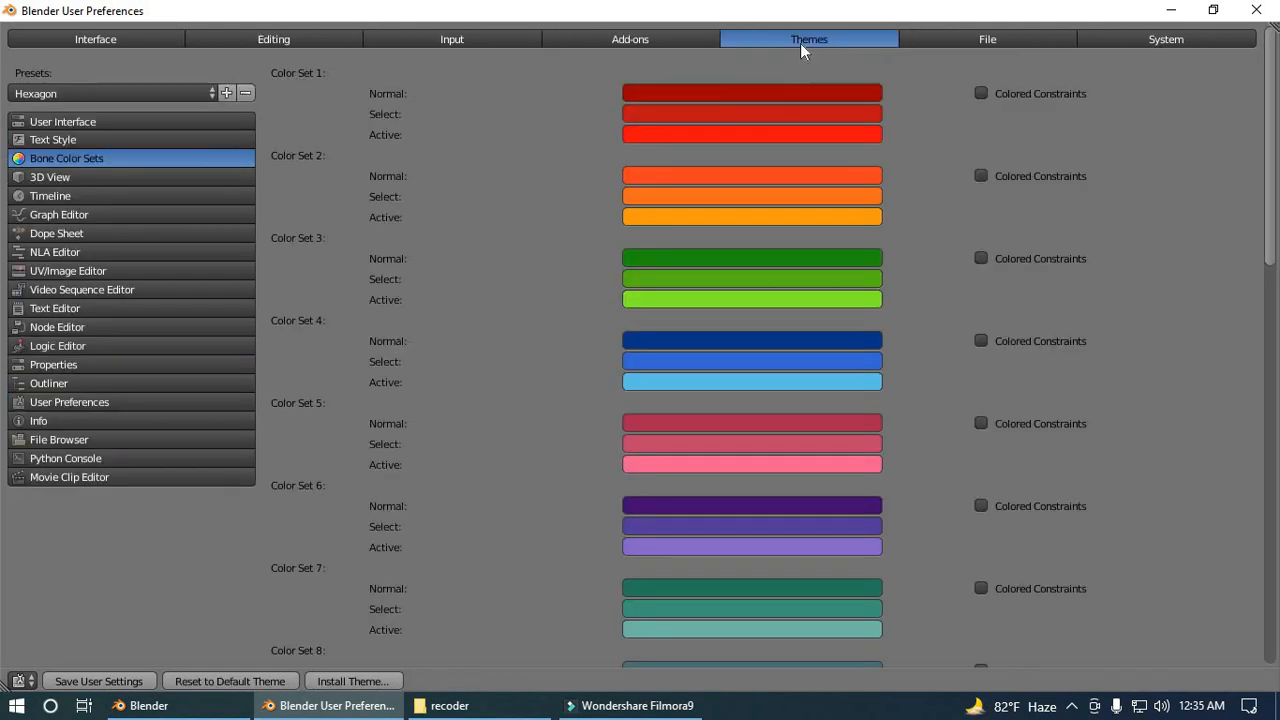
{"action": "left_click", "coordinate": [87, 92]}
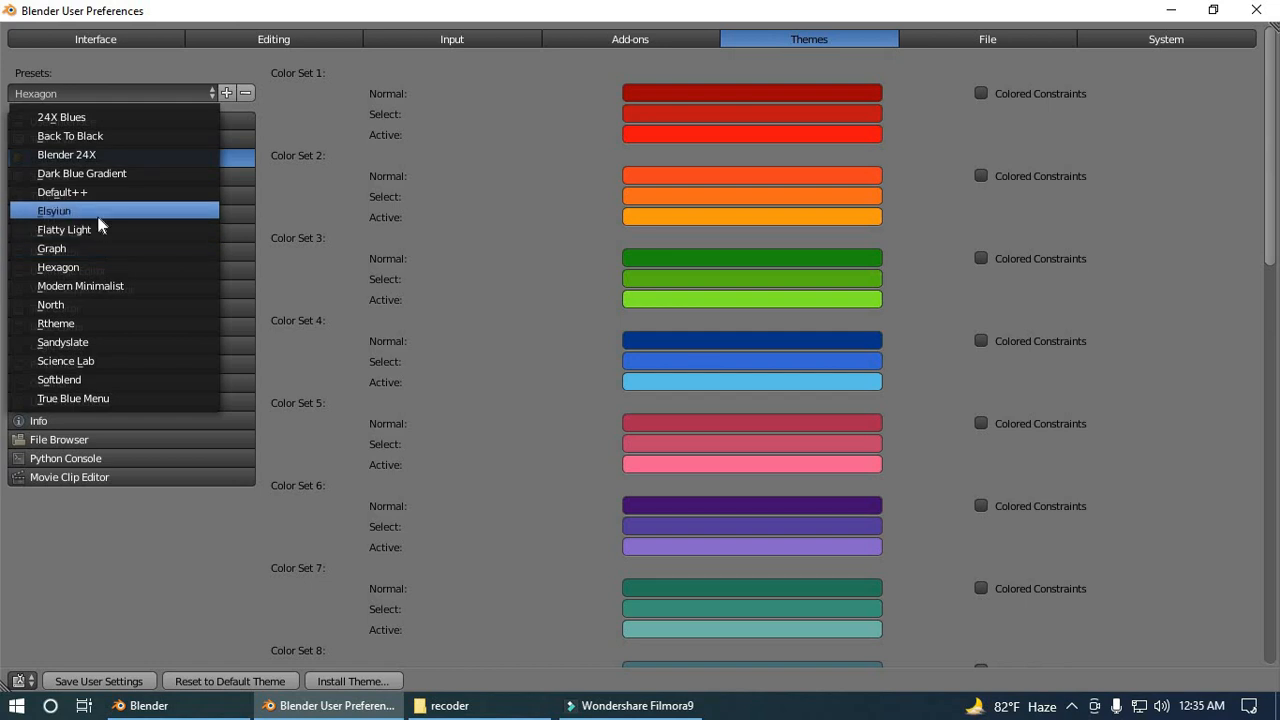
{"action": "left_click", "coordinate": [114, 268]}
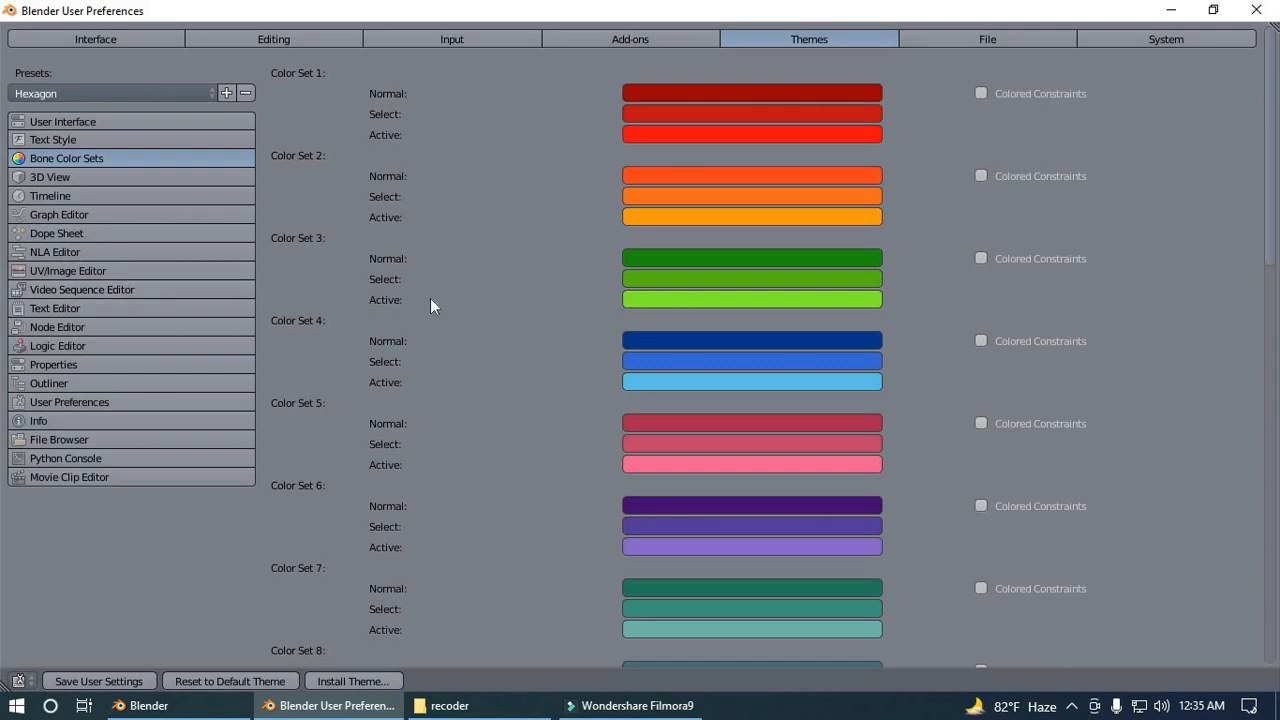
Reset the interface to the default theme, then save the user settings and close the preferences.
{"action": "left_click", "coordinate": [231, 683]}
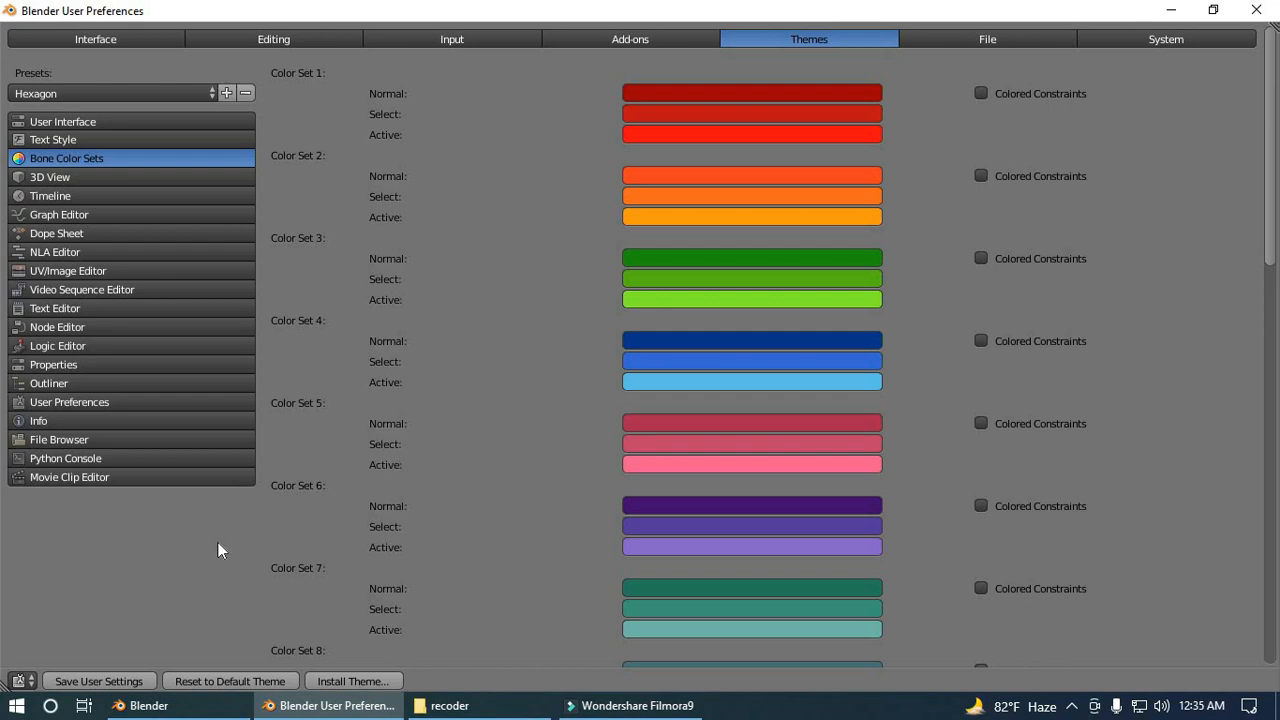
{"action": "left_click", "coordinate": [82, 678]}
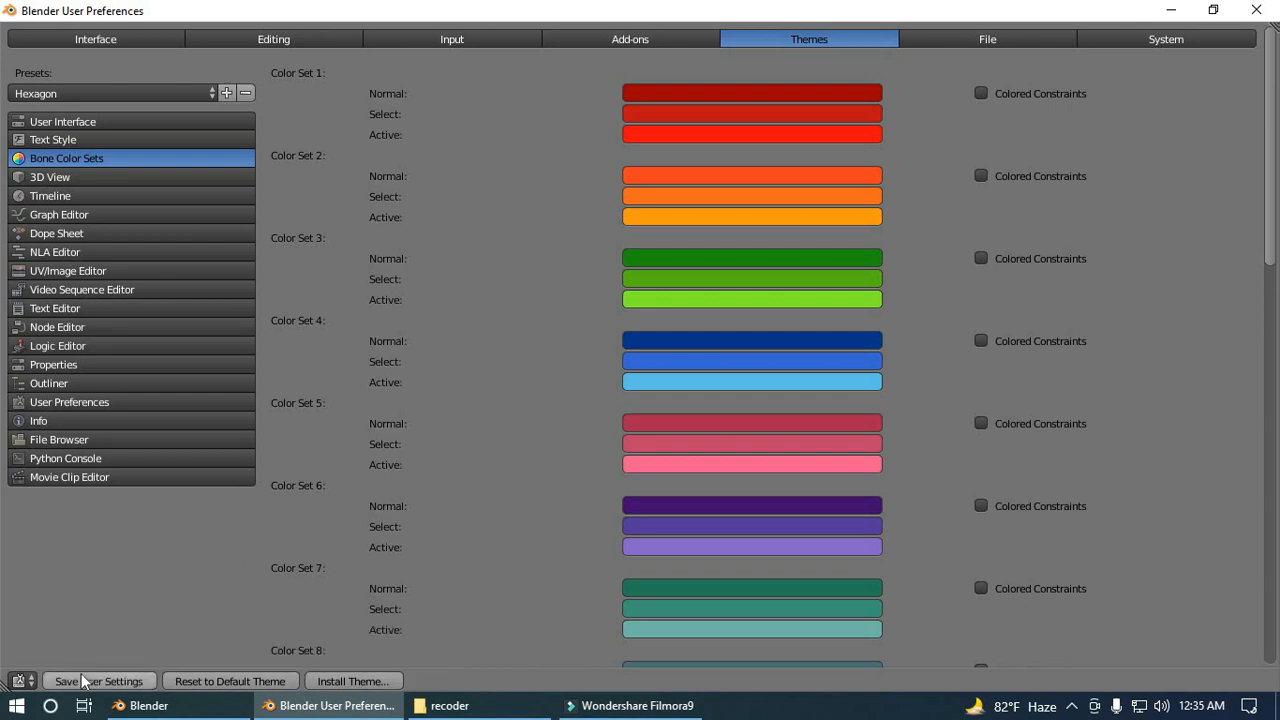
{"action": "left_click", "coordinate": [1247, 12]}
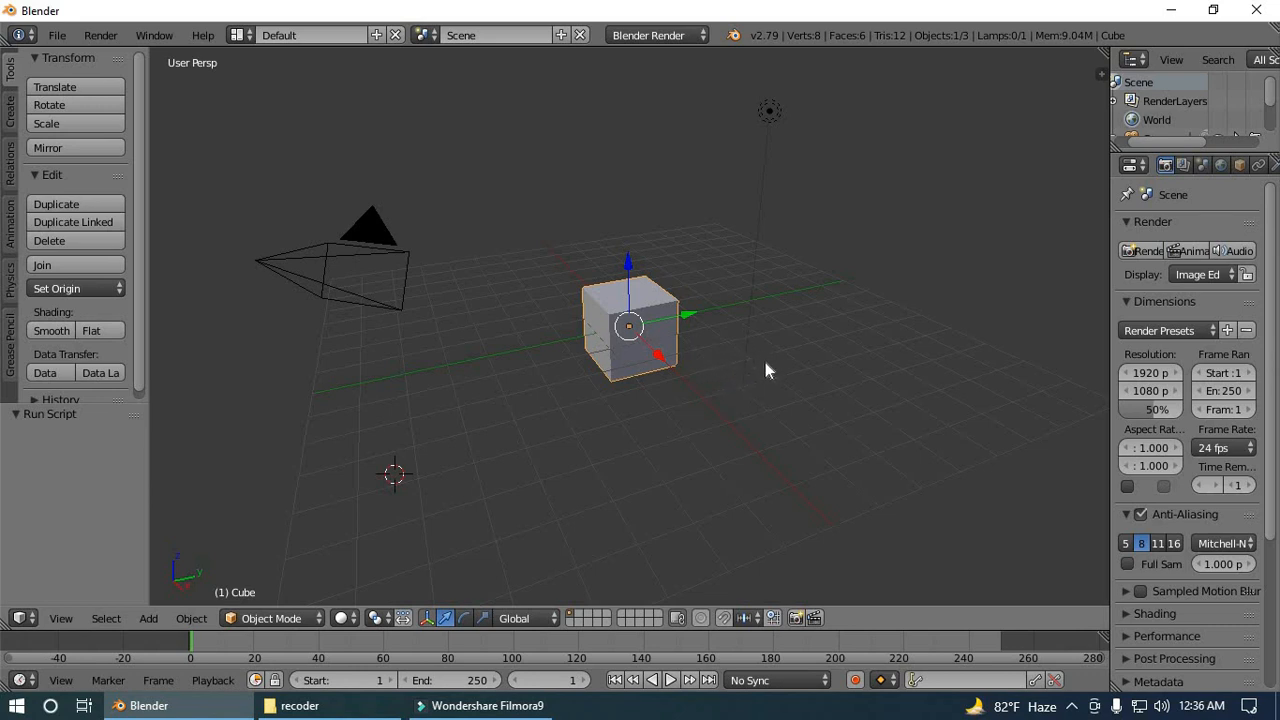
Start the Screencast Keys display from the 3D view's properties region and hide that region again.
{"action": "key", "text": "n"}
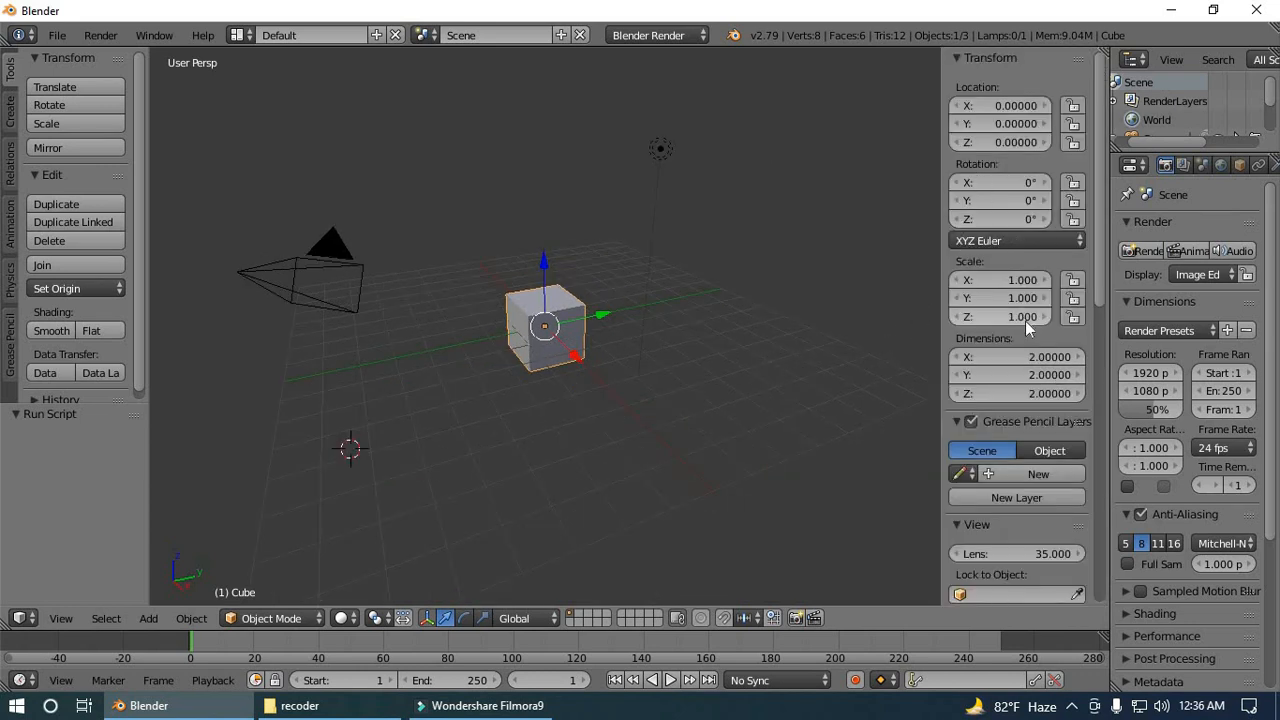
{"action": "scroll", "coordinate": [1025, 321], "scroll_direction": "down", "scroll_amount": 10}
{"action": "scroll", "coordinate": [1028, 375], "scroll_direction": "down", "scroll_amount": 5}
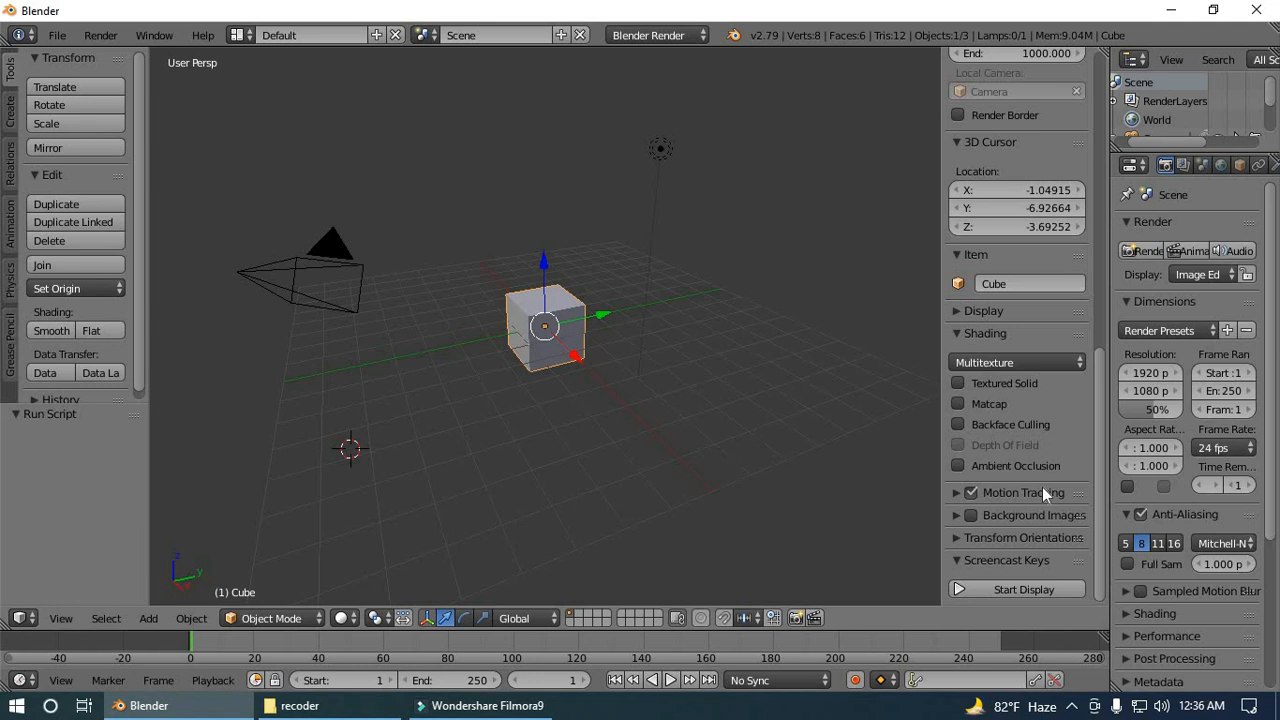
{"action": "left_click", "coordinate": [1022, 589]}
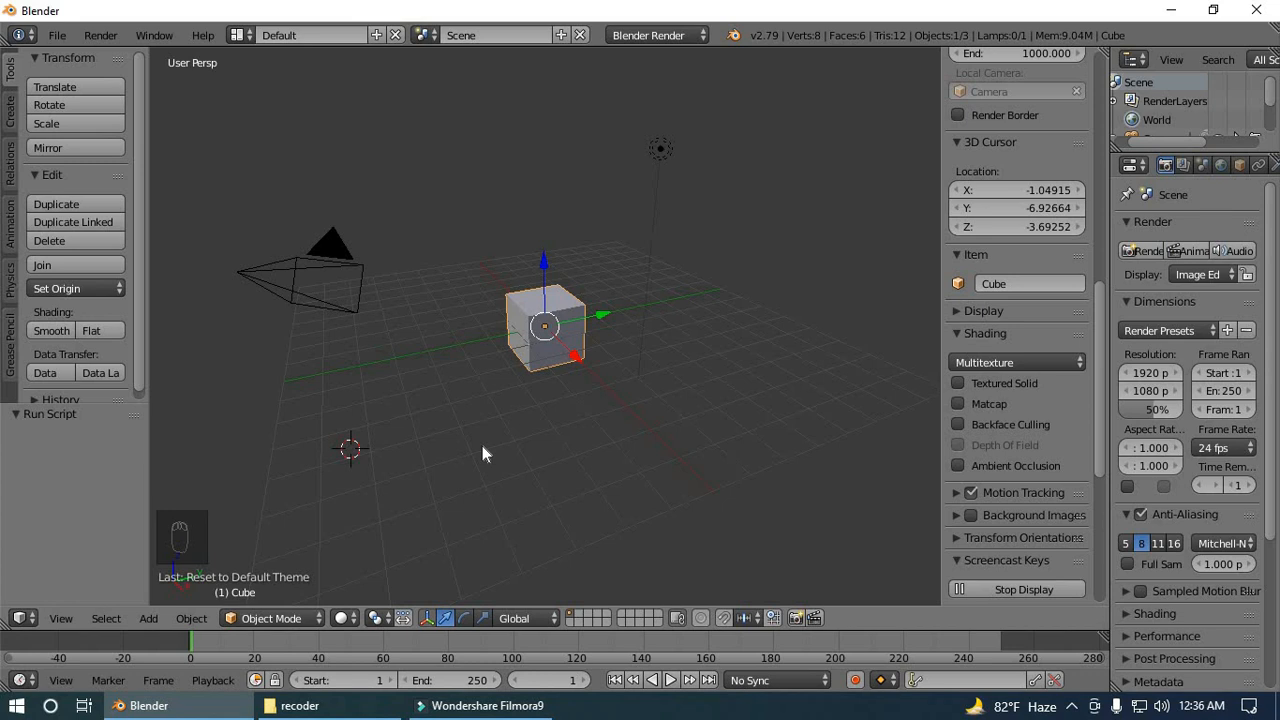
{"action": "key", "text": "d"}
{"action": "left_click", "coordinate": [428, 448]}
{"action": "key", "text": "n"}
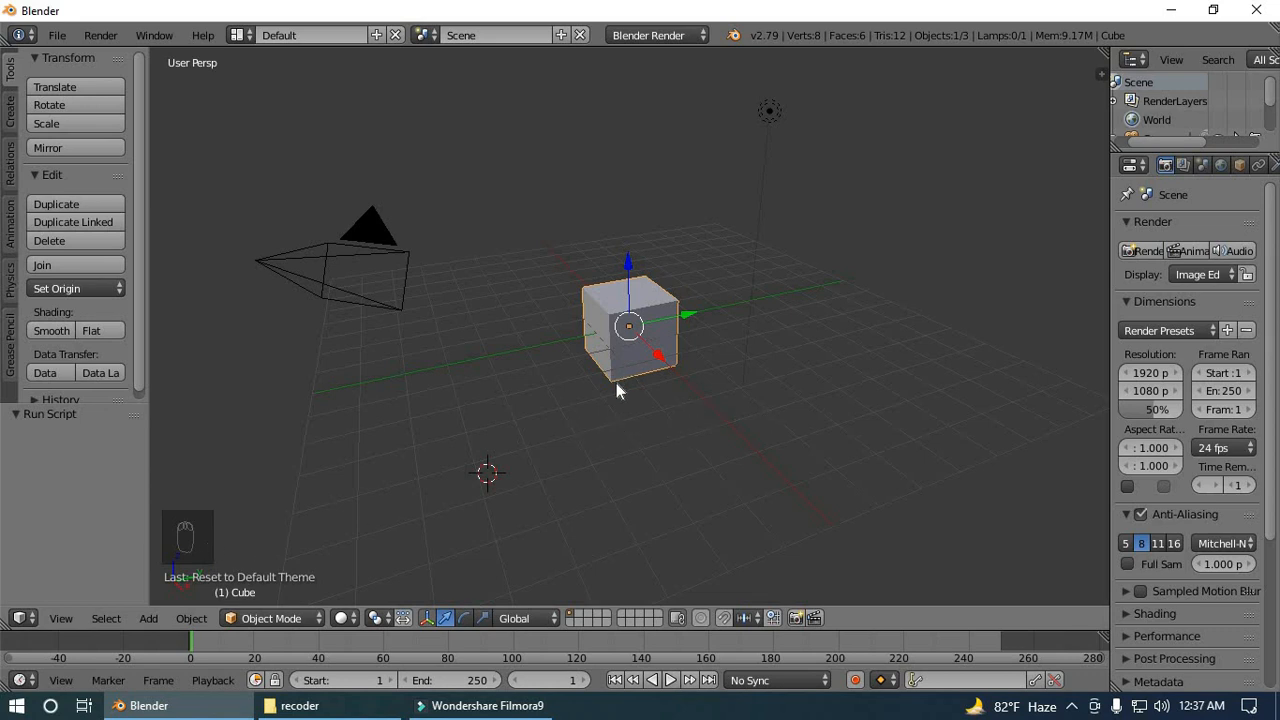
Examine the default cube from different angles and distances in the 3D view.
{"action": "scroll", "coordinate": [663, 421], "scroll_direction": "down", "scroll_amount": 1}
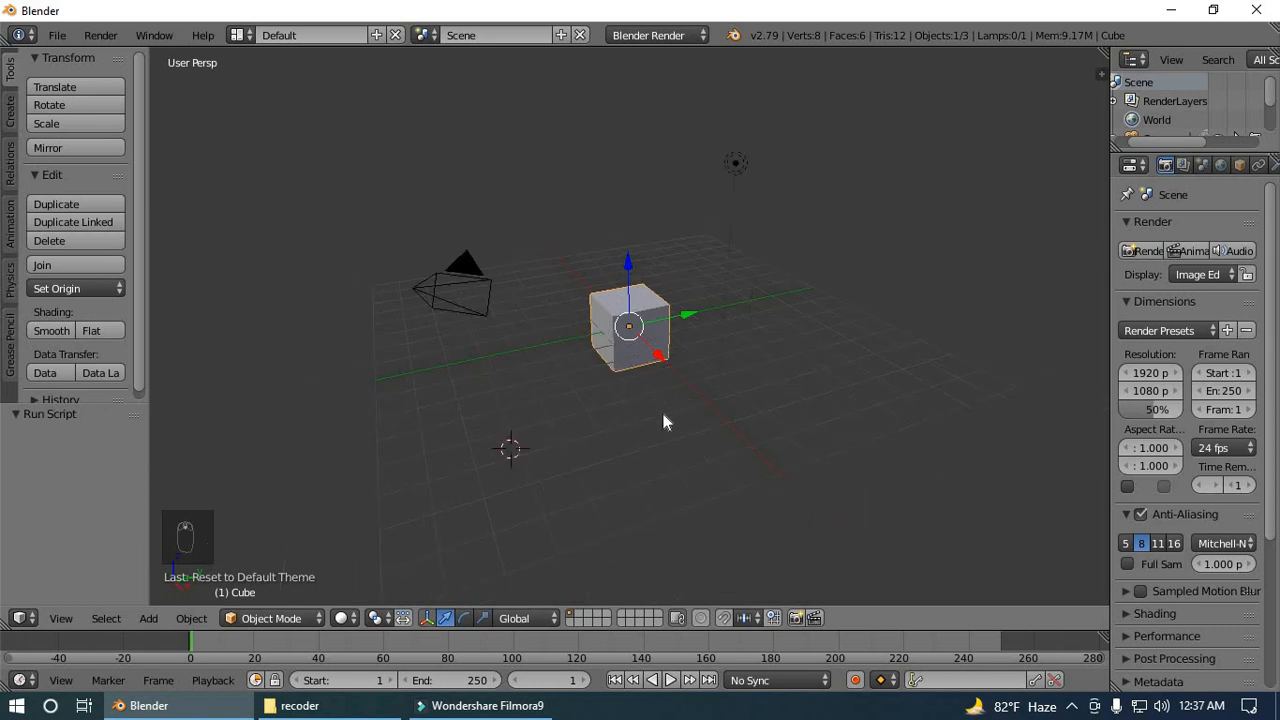
{"action": "middle_click_drag", "start_coordinate": [672, 425], "coordinate": [629, 398]}
{"action": "scroll", "coordinate": [630, 396], "scroll_direction": "up", "scroll_amount": 5}
{"action": "scroll", "coordinate": [633, 400], "scroll_direction": "up", "scroll_amount": 2}
{"action": "scroll", "coordinate": [633, 400], "scroll_direction": "down", "scroll_amount": 6}
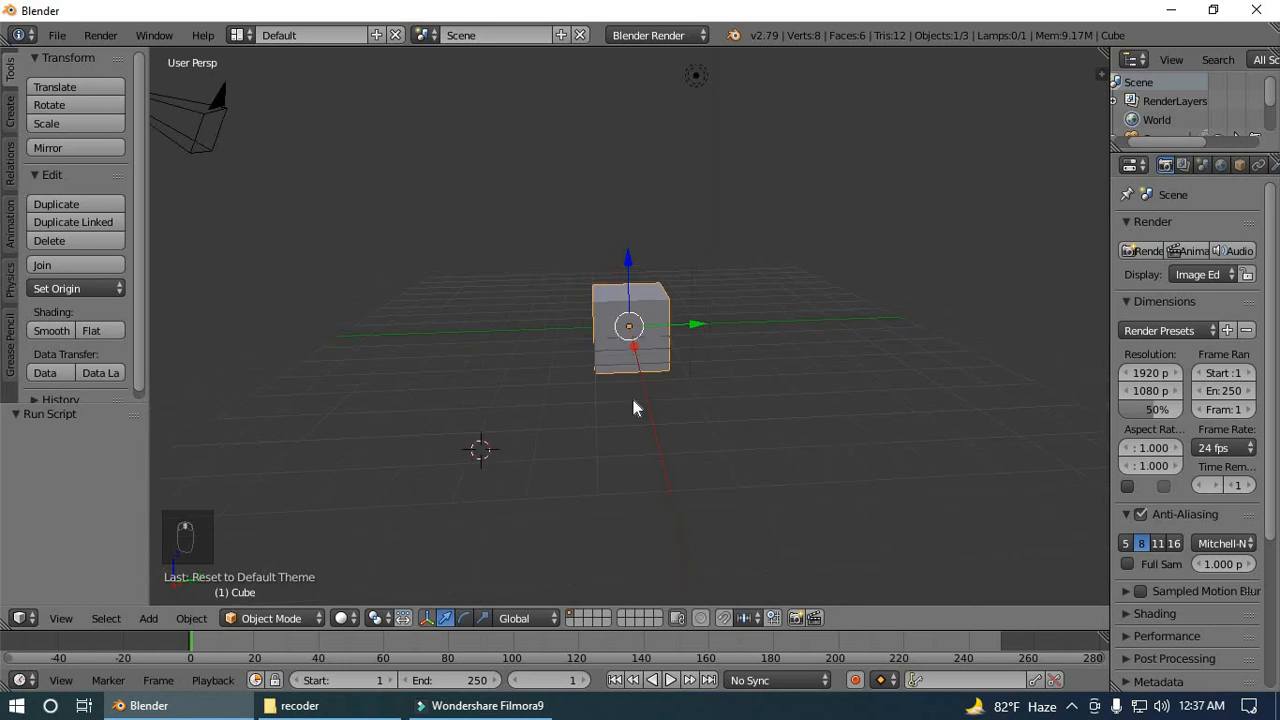
{"action": "scroll", "coordinate": [633, 401], "scroll_direction": "up", "scroll_amount": 5}
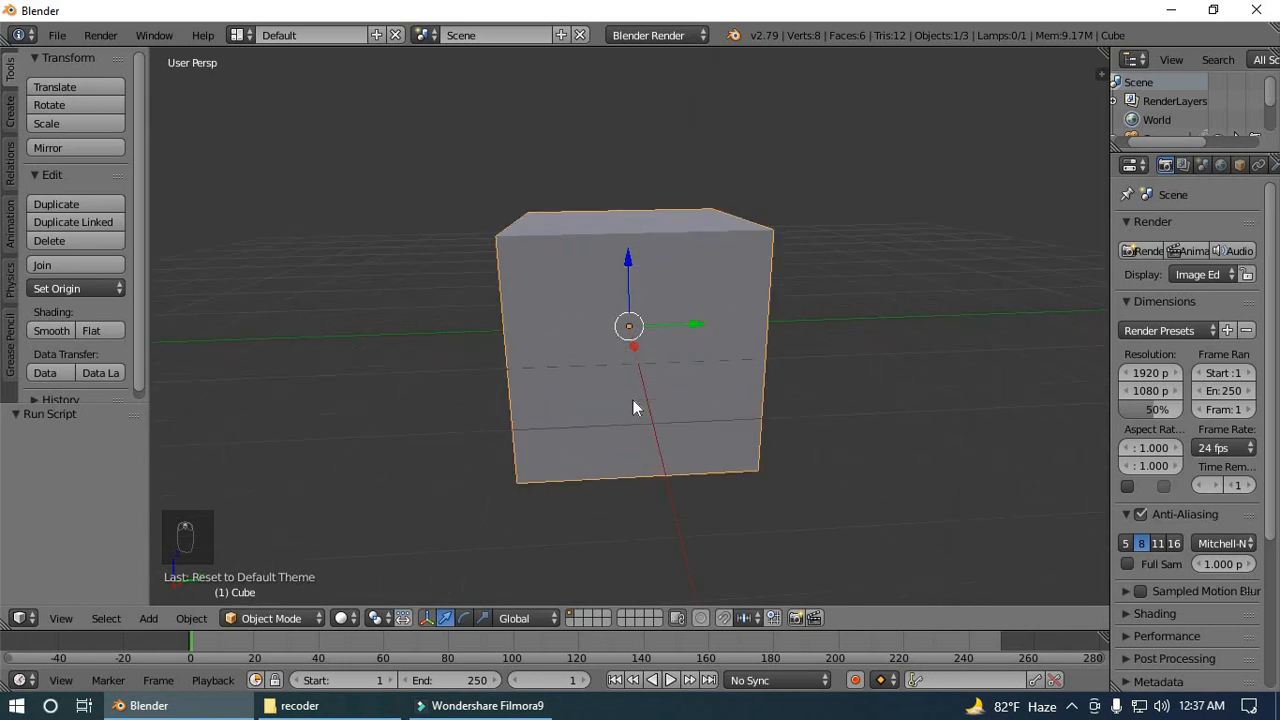
{"action": "scroll", "coordinate": [684, 428], "scroll_direction": "down", "scroll_amount": 3}
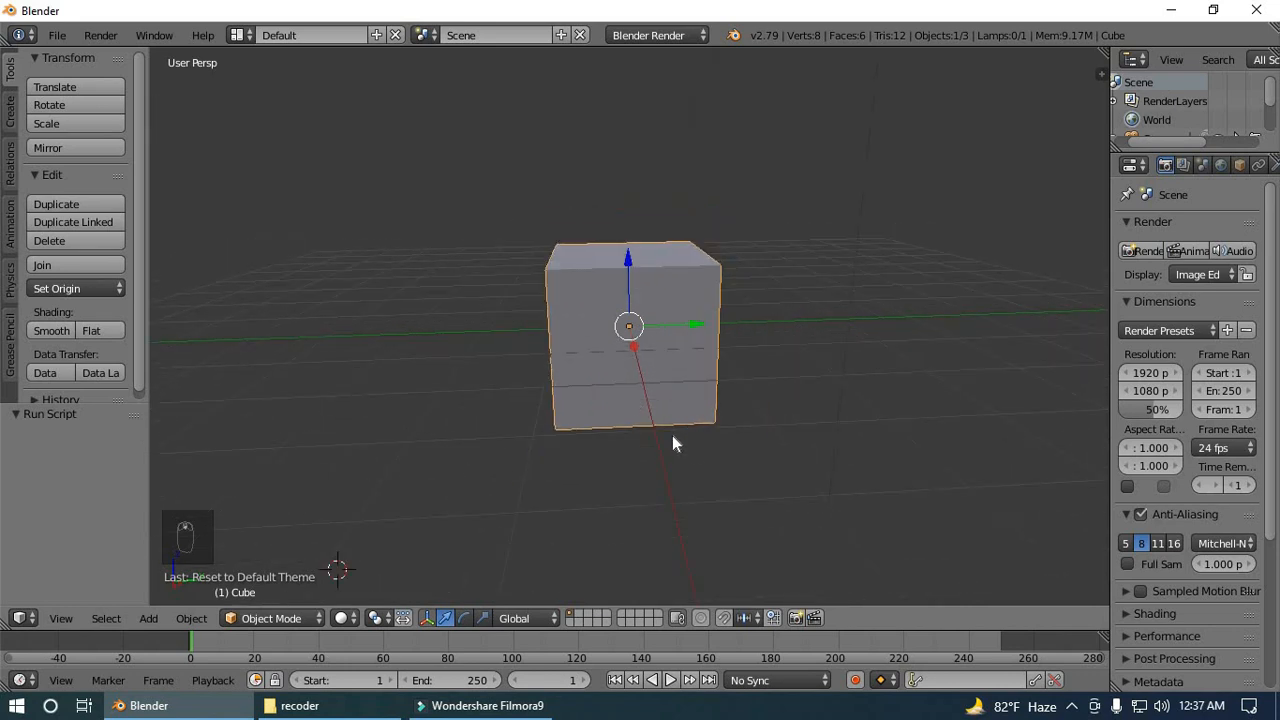
{"action": "scroll", "coordinate": [673, 437], "scroll_direction": "down", "scroll_amount": 1}
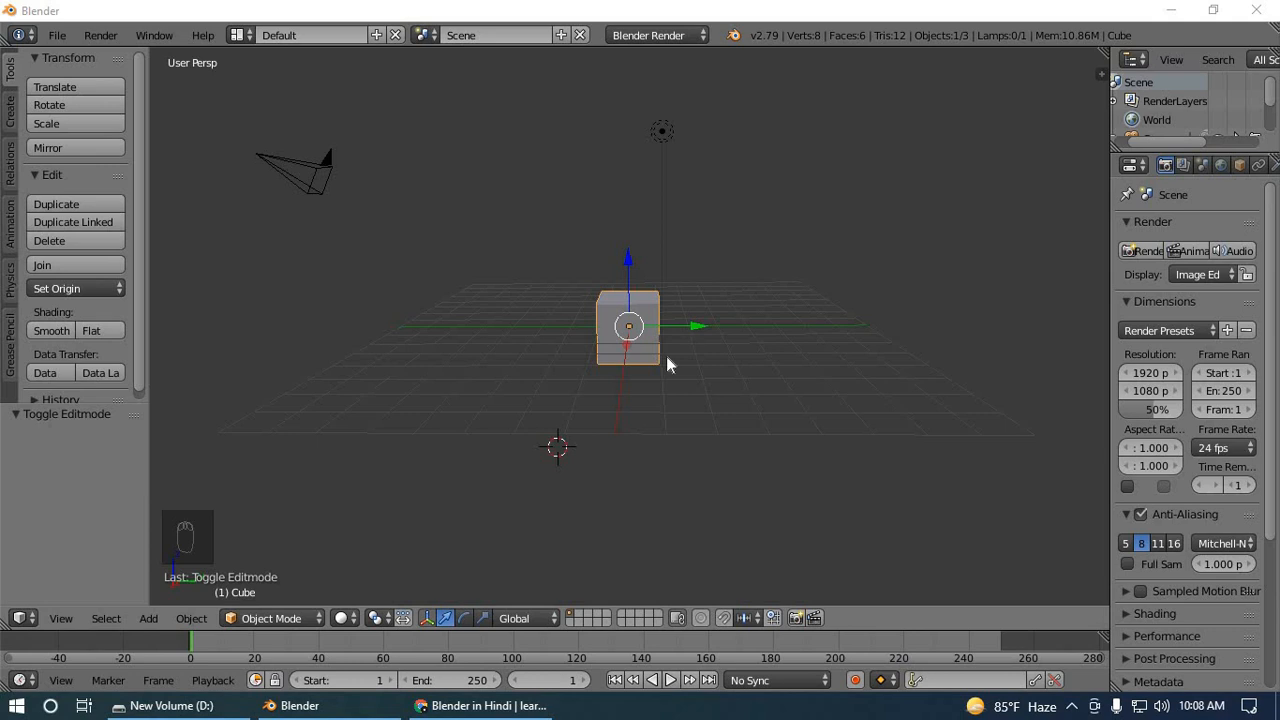
Select the cube and switch it to Edit Mode.
{"action": "scroll", "coordinate": [687, 366], "scroll_direction": "up", "scroll_amount": 7}
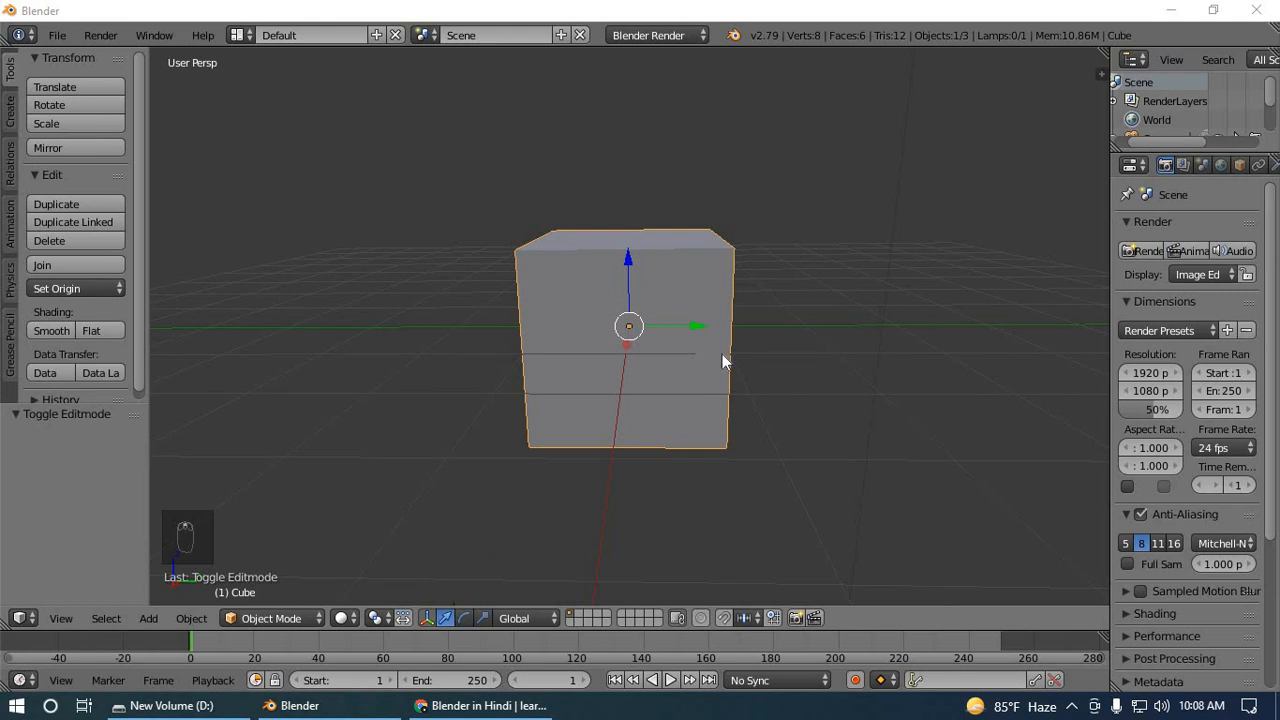
{"action": "right_click", "coordinate": [672, 356]}
{"action": "key", "text": "Tab"}
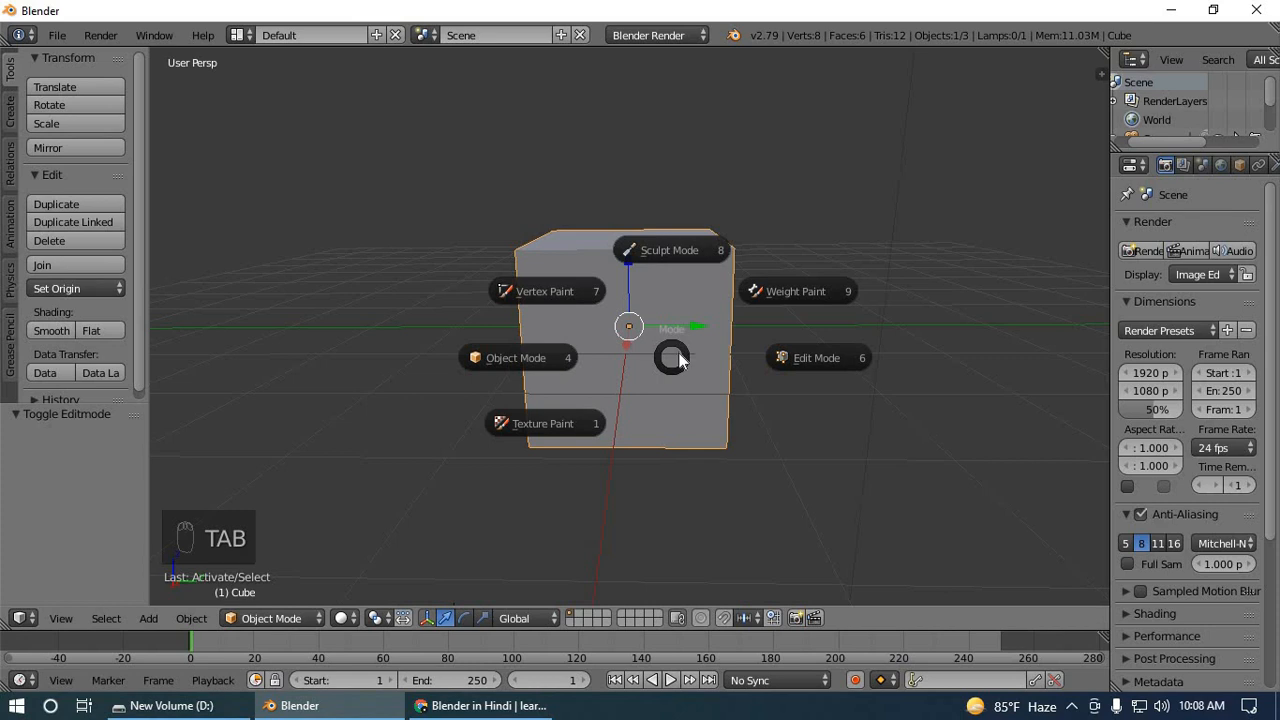
{"action": "left_click", "coordinate": [806, 360]}
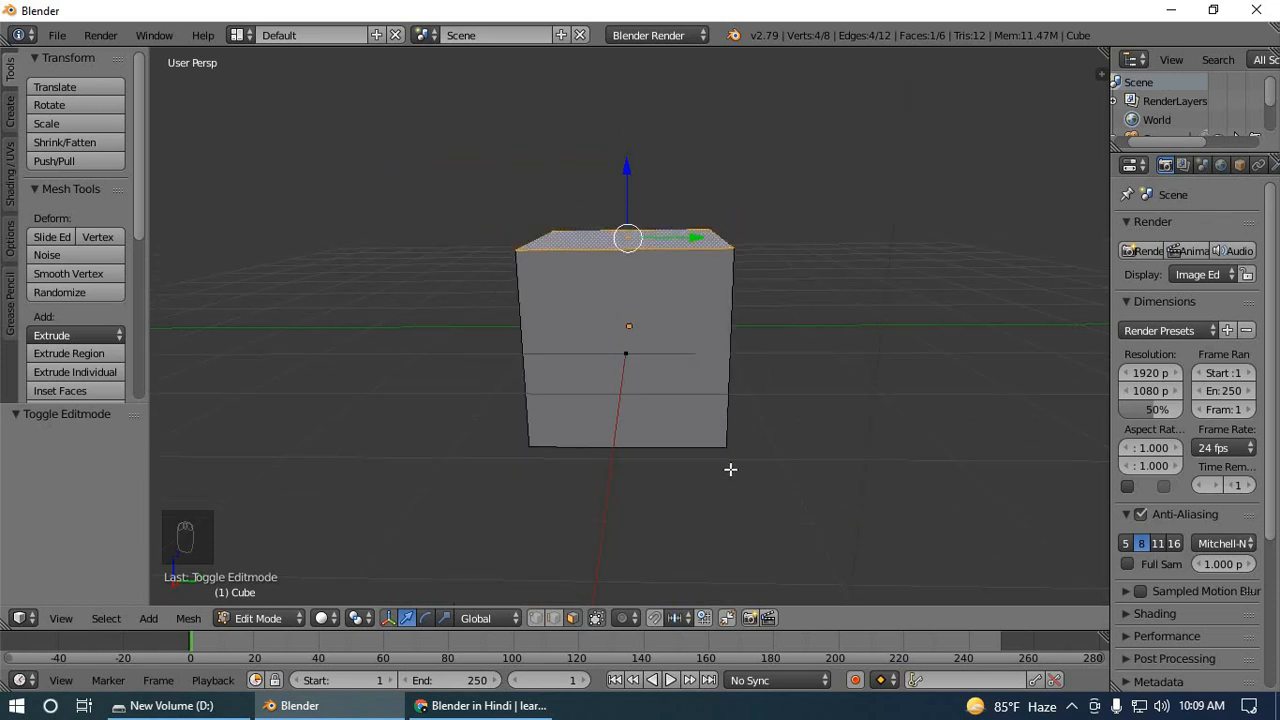
Move the cube's top face up about 1.564 along the Z axis to make a tall box.
{"action": "middle_click_drag", "start_coordinate": [775, 381], "coordinate": [774, 434]}
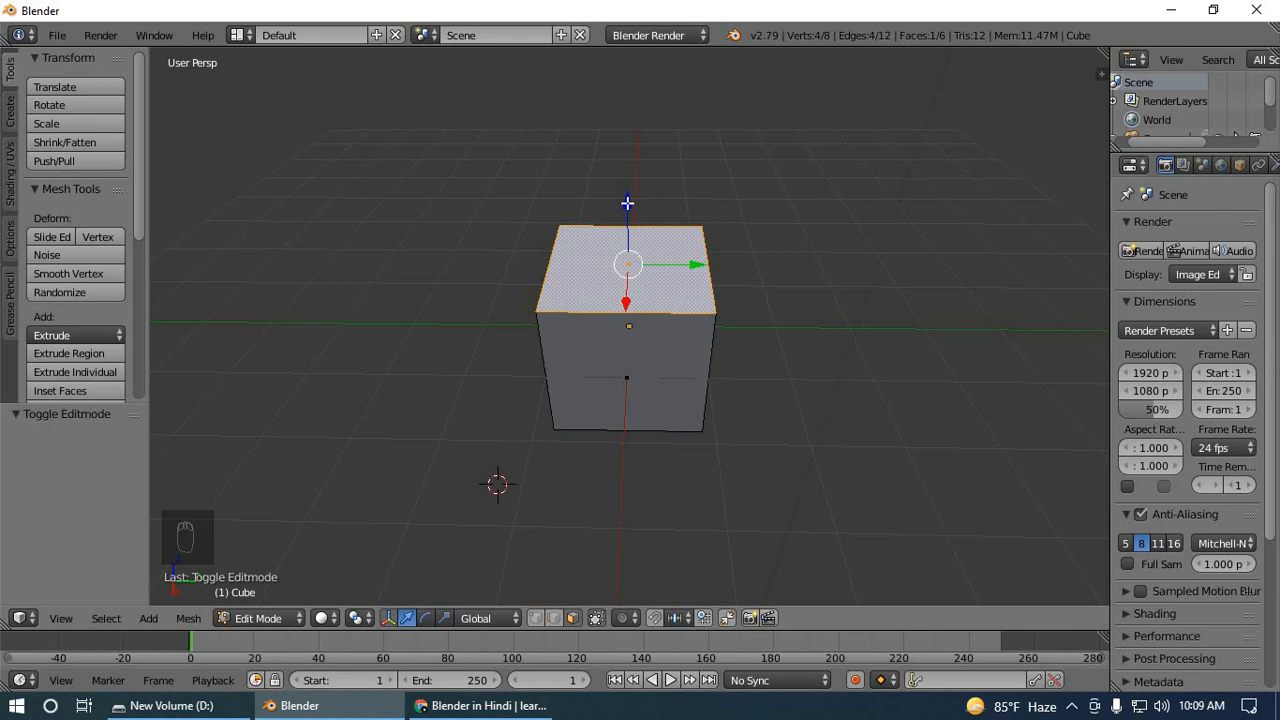
{"action": "left_click_drag", "start_coordinate": [627, 203], "coordinate": [628, 77]}
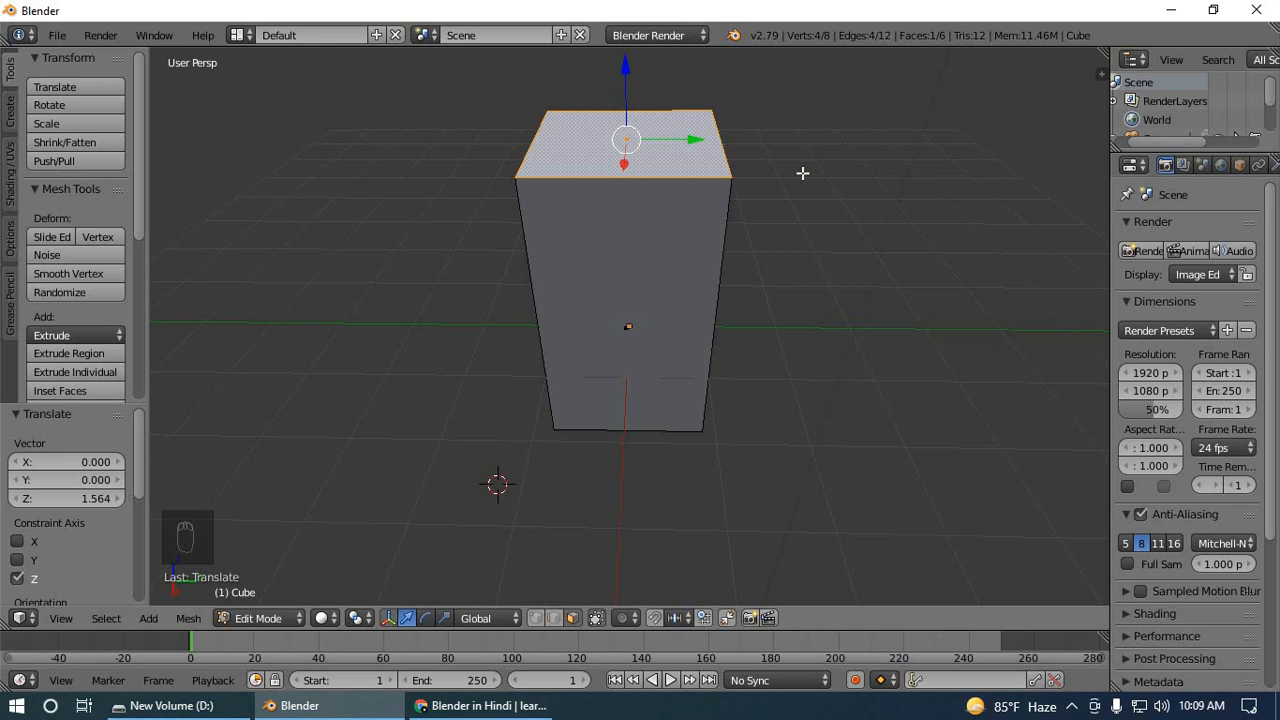
{"action": "scroll", "coordinate": [811, 196], "scroll_direction": "down", "scroll_amount": 1}
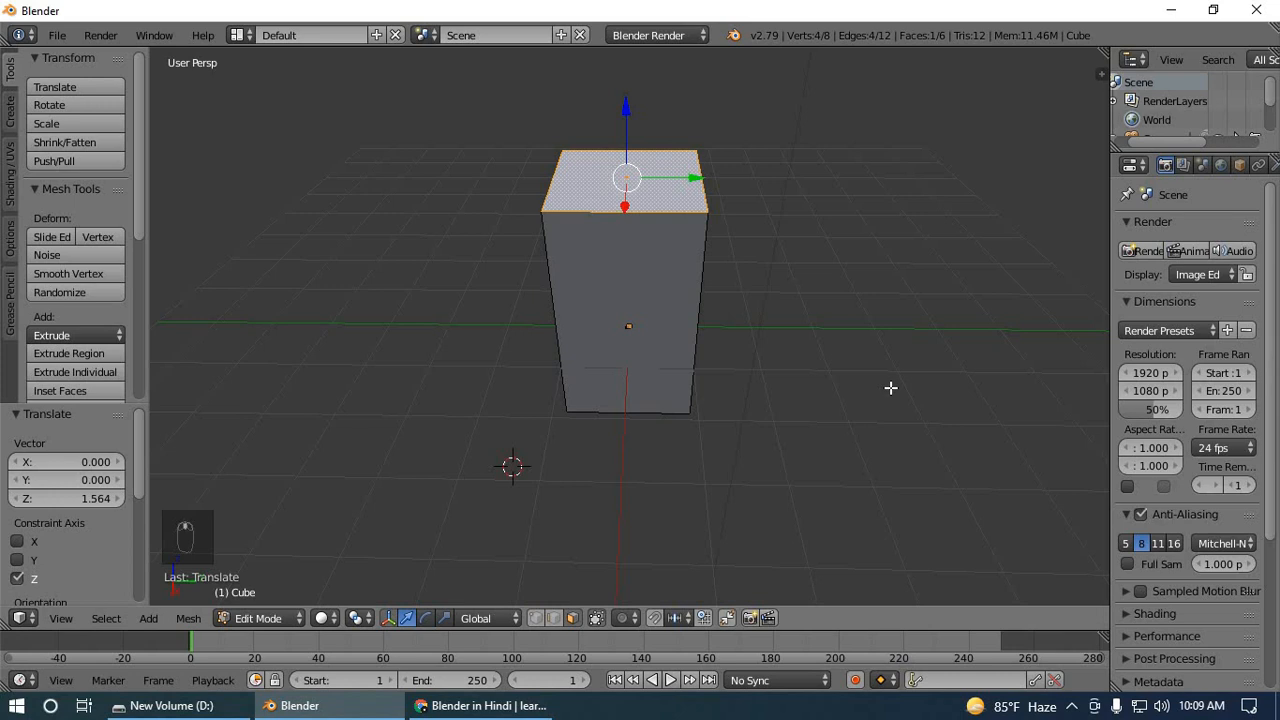
{"action": "middle_click_drag", "start_coordinate": [890, 387], "coordinate": [806, 369]}
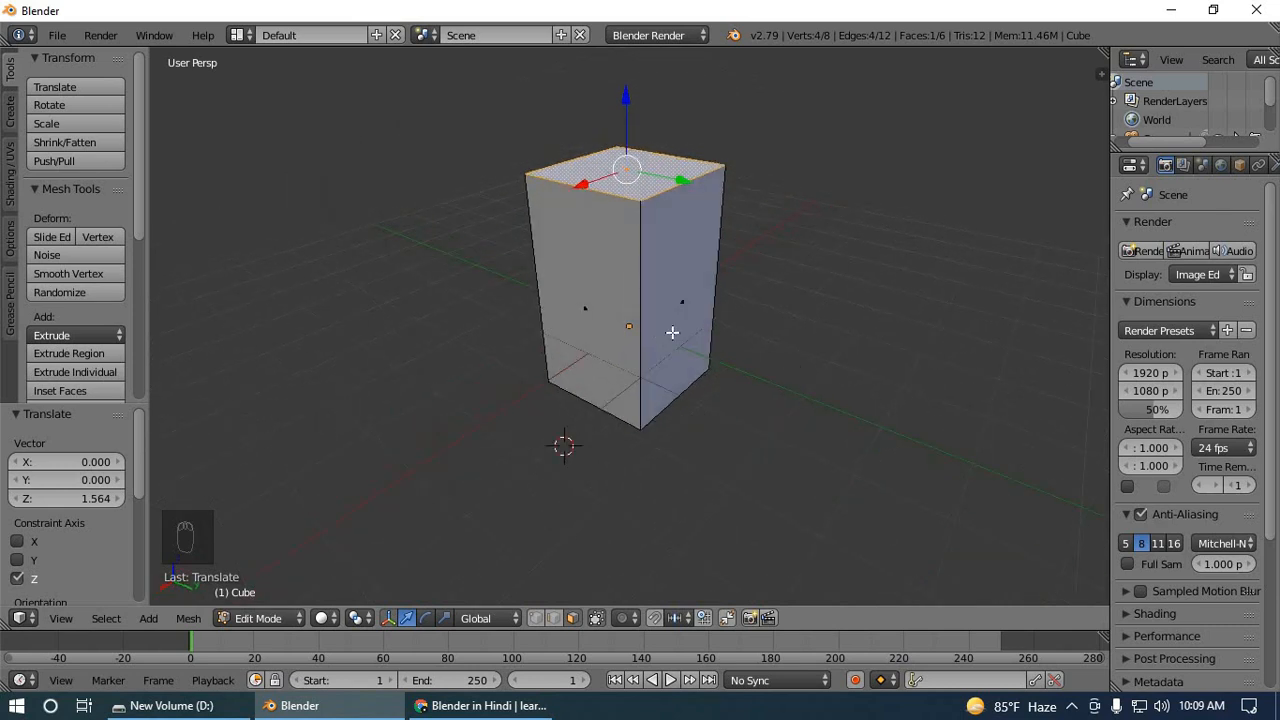
Extrude the tall box's +Y side face outward by about 3.229.
{"action": "right_click", "coordinate": [670, 268]}
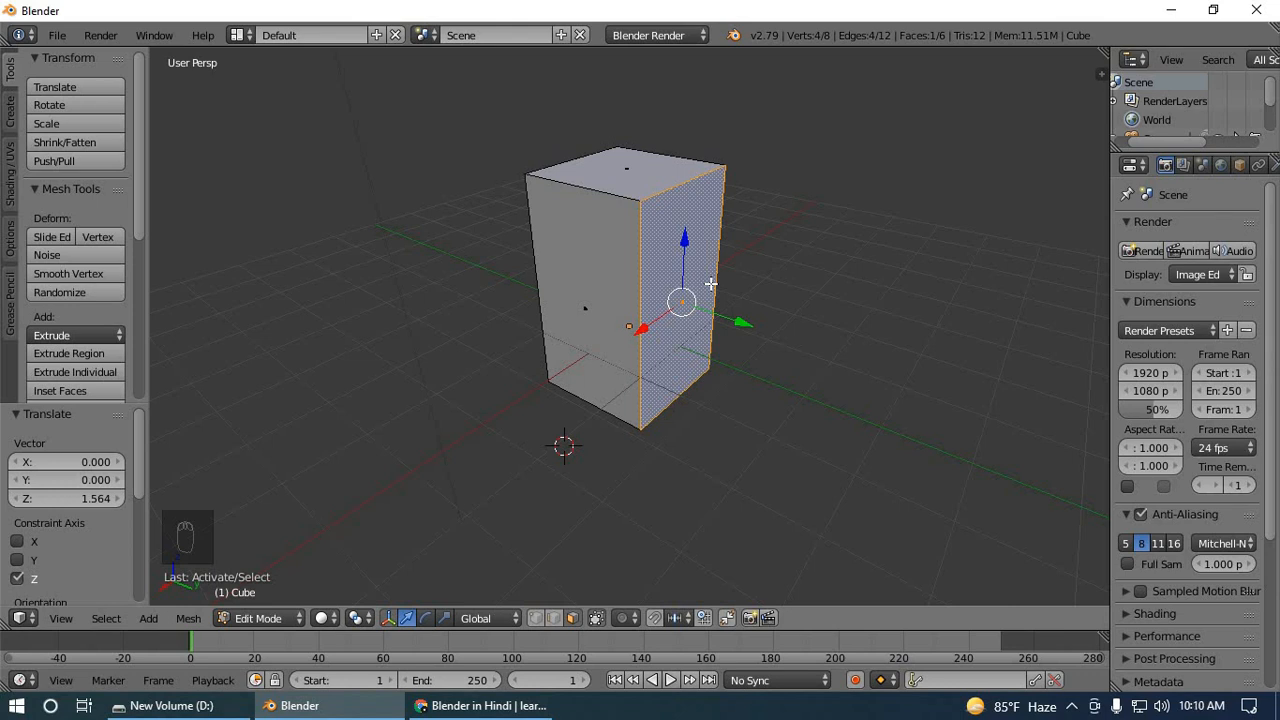
{"action": "key", "text": "e"}
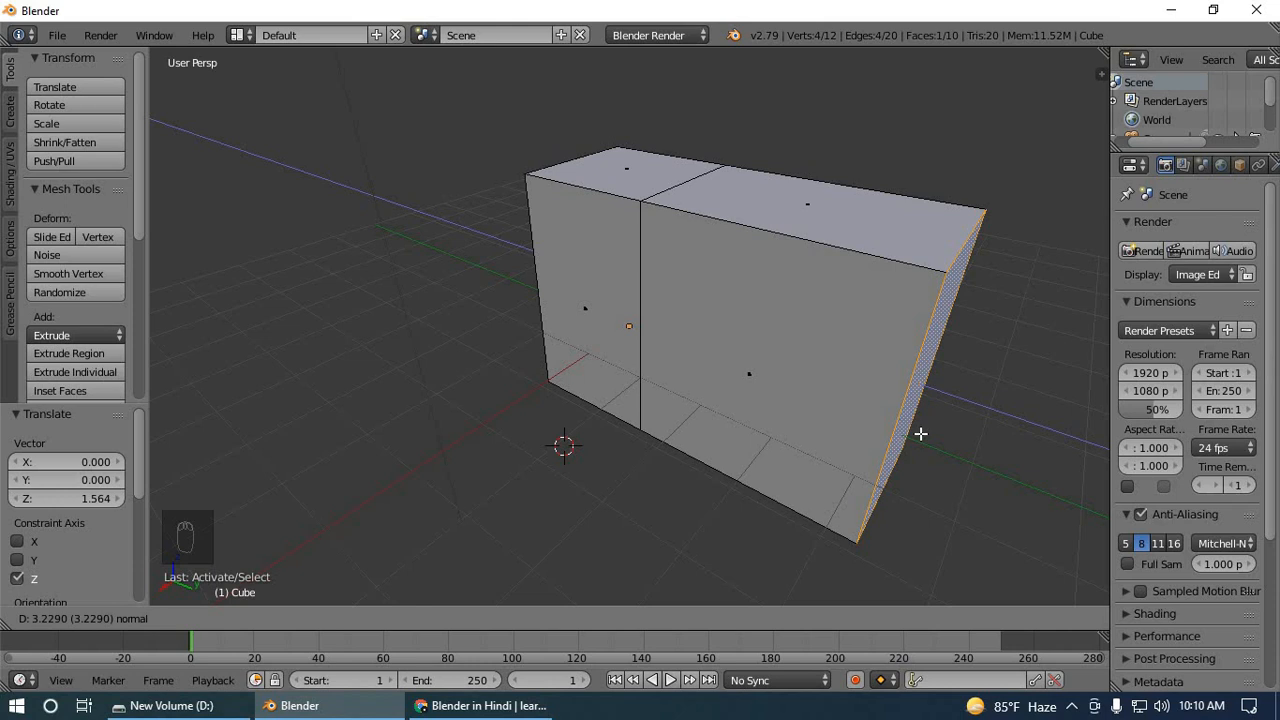
{"action": "left_click", "coordinate": [920, 433]}
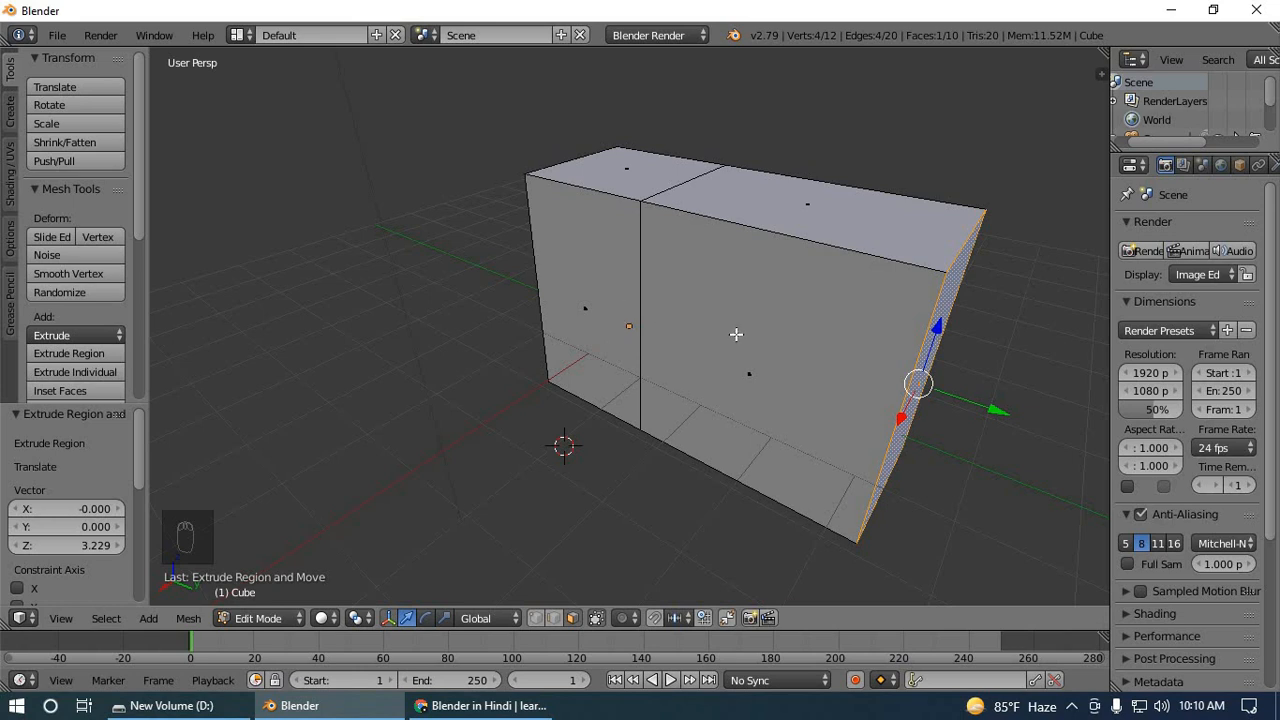
Select both faces on the box's +X side and move them outward about 2.926 along the X axis.
{"action": "right_click", "coordinate": [793, 338]}
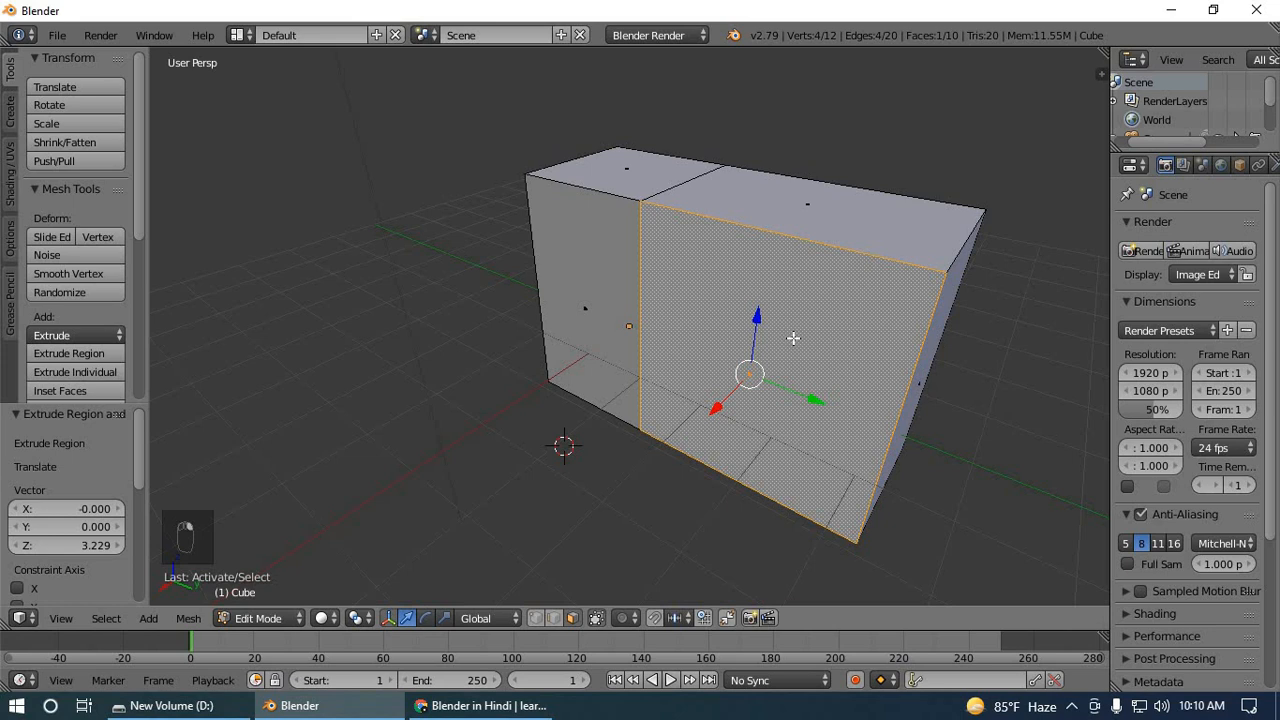
{"action": "right_click", "coordinate": [589, 288], "text": "shift"}
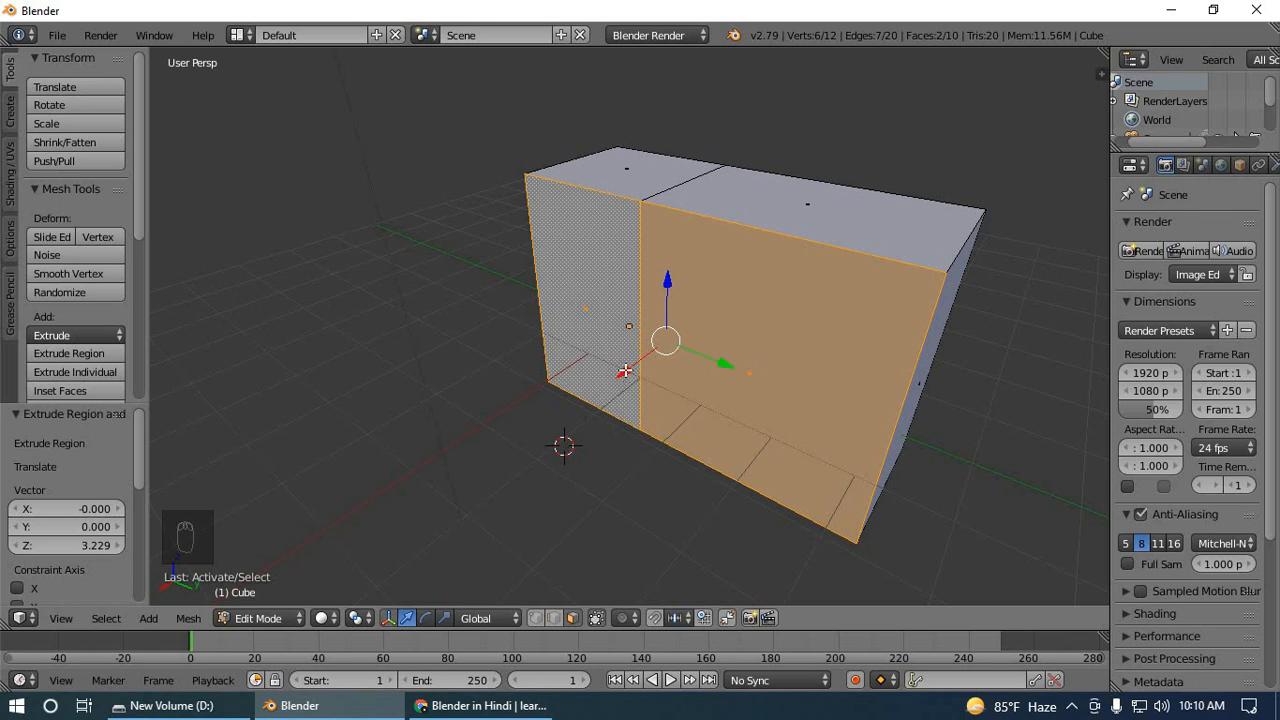
{"action": "left_click_drag", "start_coordinate": [624, 371], "coordinate": [463, 526]}
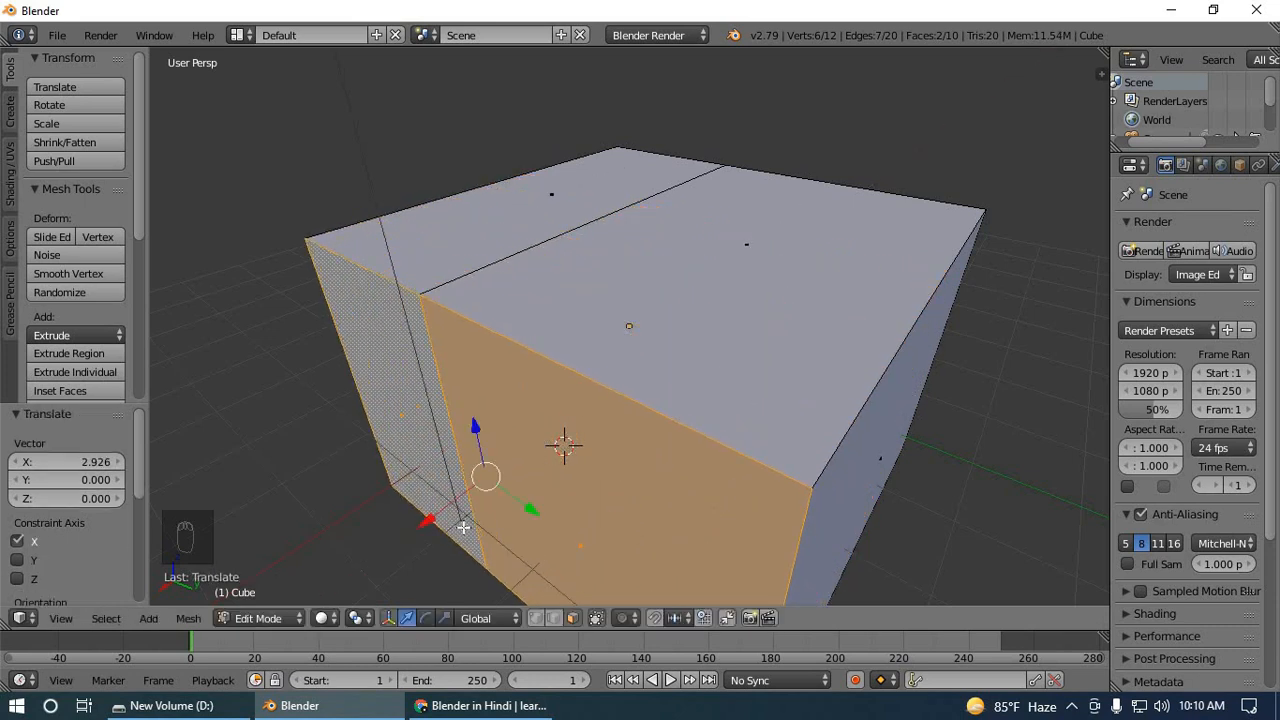
{"action": "left_click", "coordinate": [430, 479]}
{"action": "left_click", "coordinate": [340, 538]}
{"action": "middle_click_drag", "start_coordinate": [317, 498], "coordinate": [347, 533]}
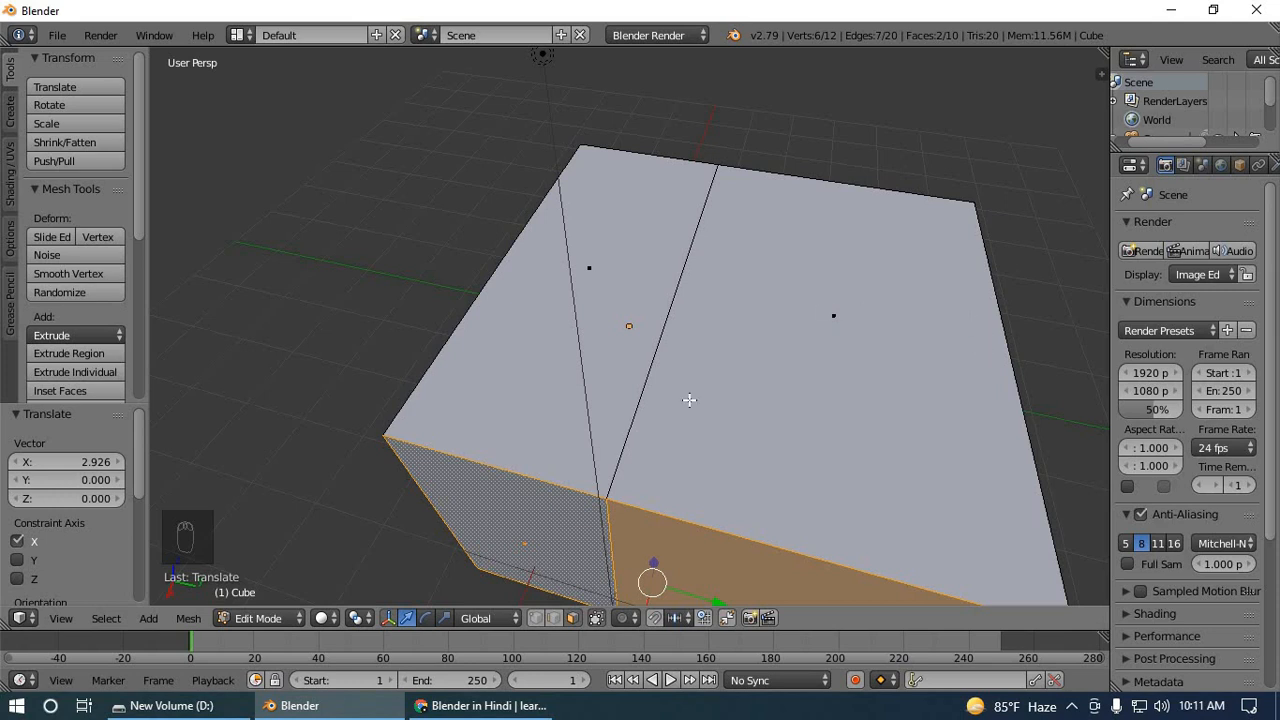
Add one loop cut through the wide extruded section, slid about -0.62 toward the box's outer +Y edge.
{"action": "scroll", "coordinate": [748, 390], "scroll_direction": "down", "scroll_amount": 5}
{"action": "scroll", "coordinate": [748, 390], "scroll_direction": "up", "scroll_amount": 3}
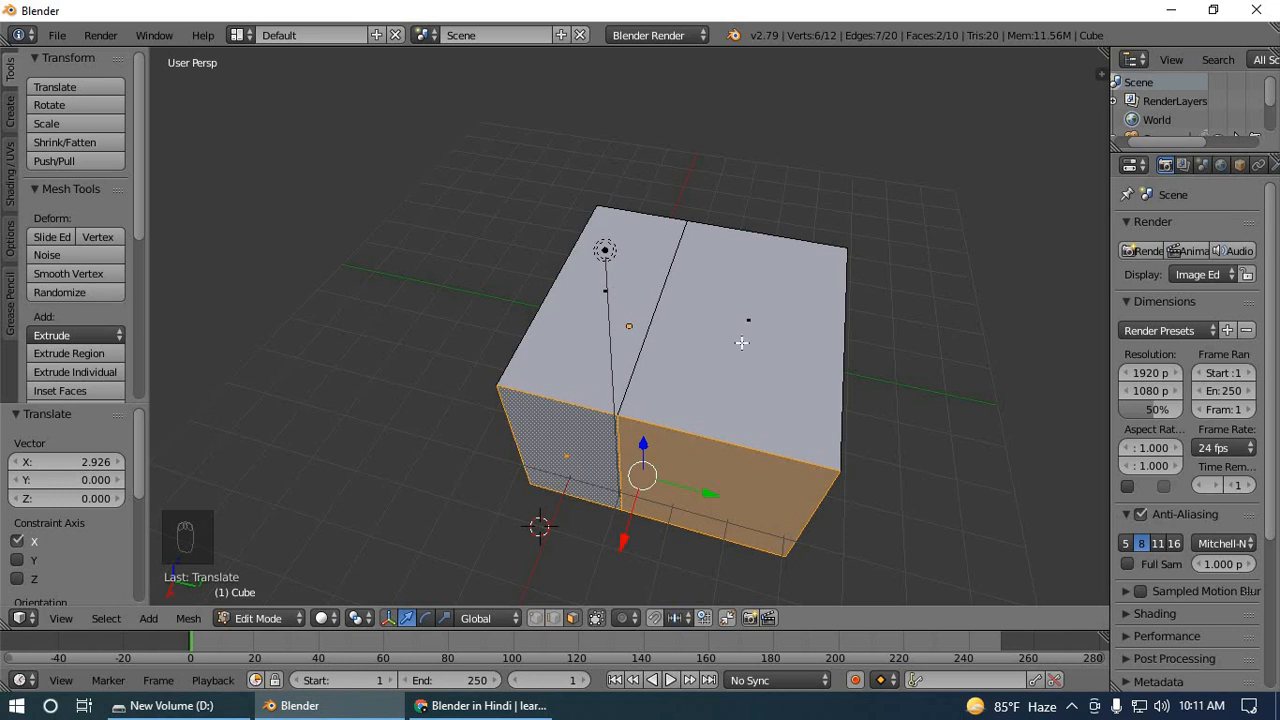
{"action": "right_click", "coordinate": [690, 362]}
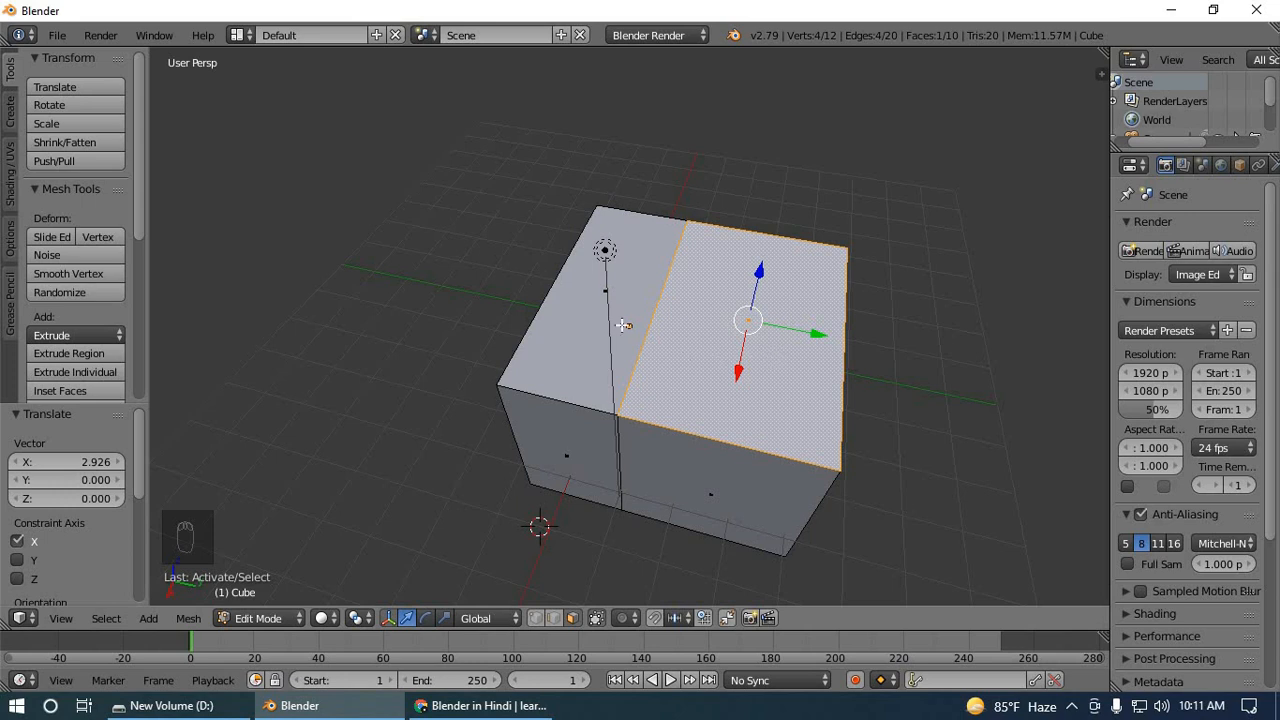
{"action": "key", "text": "ctrl+r"}
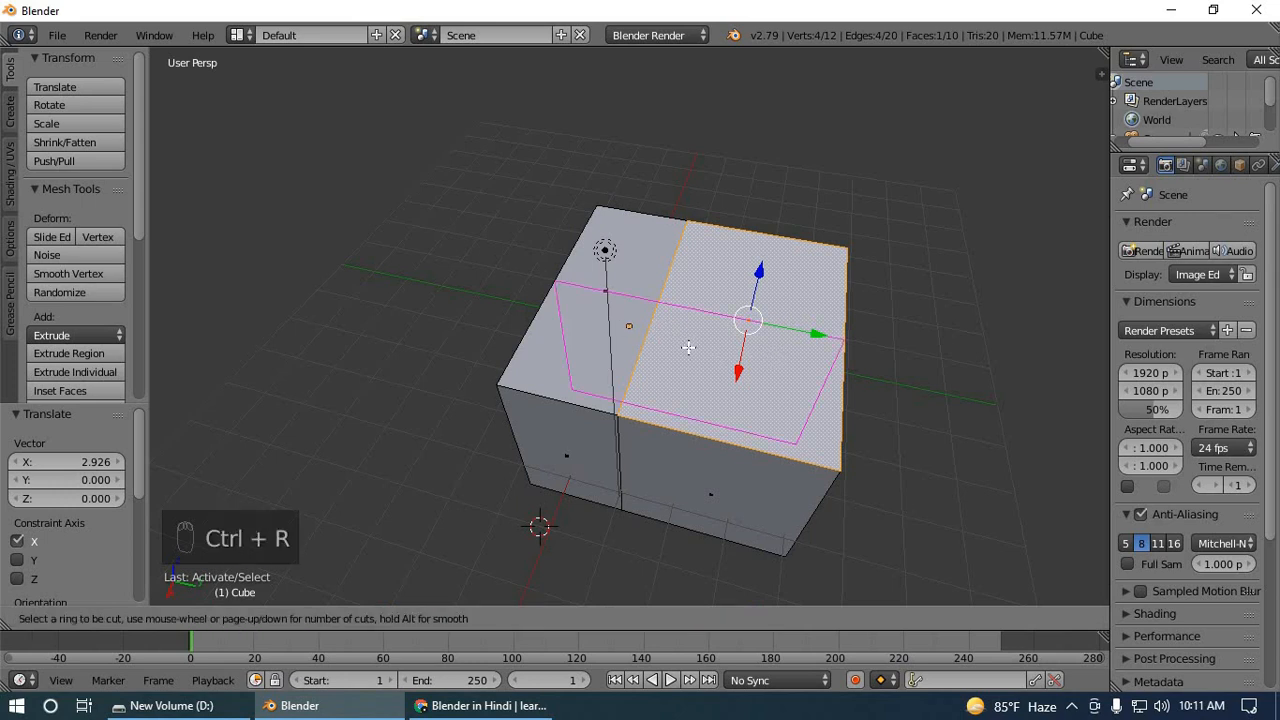
{"action": "left_click", "coordinate": [761, 268]}
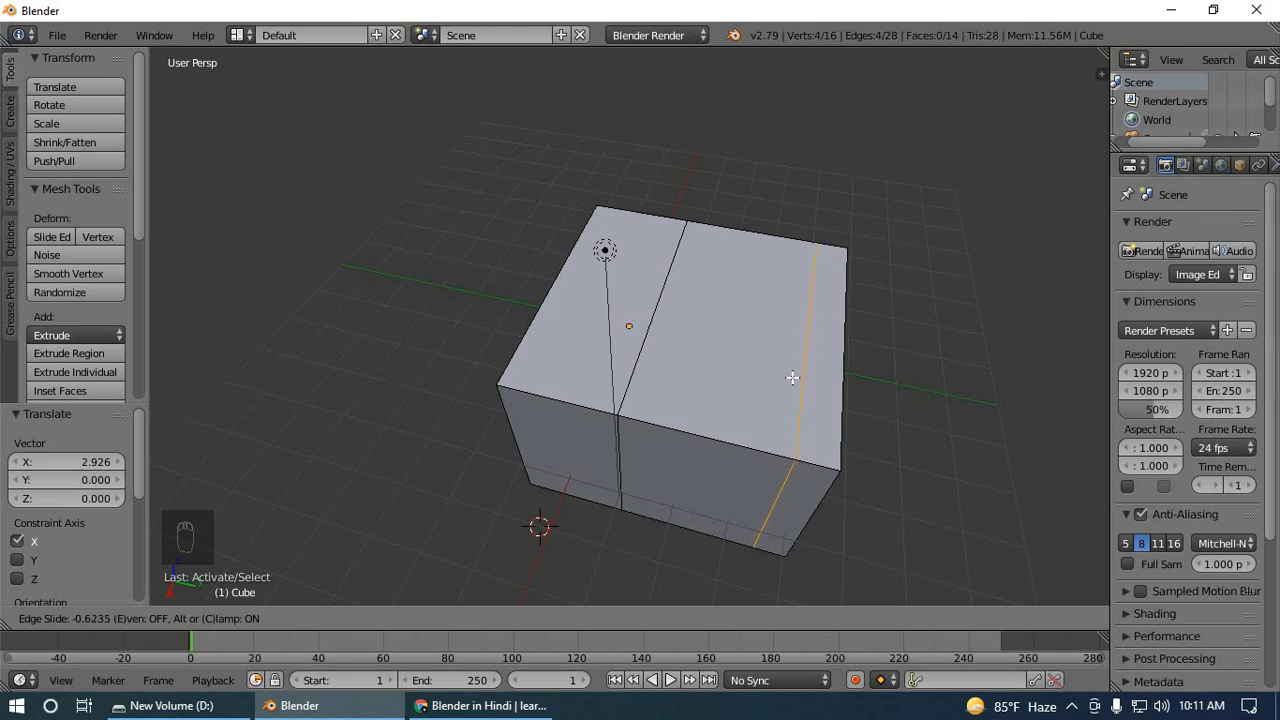
{"action": "left_click", "coordinate": [792, 377]}
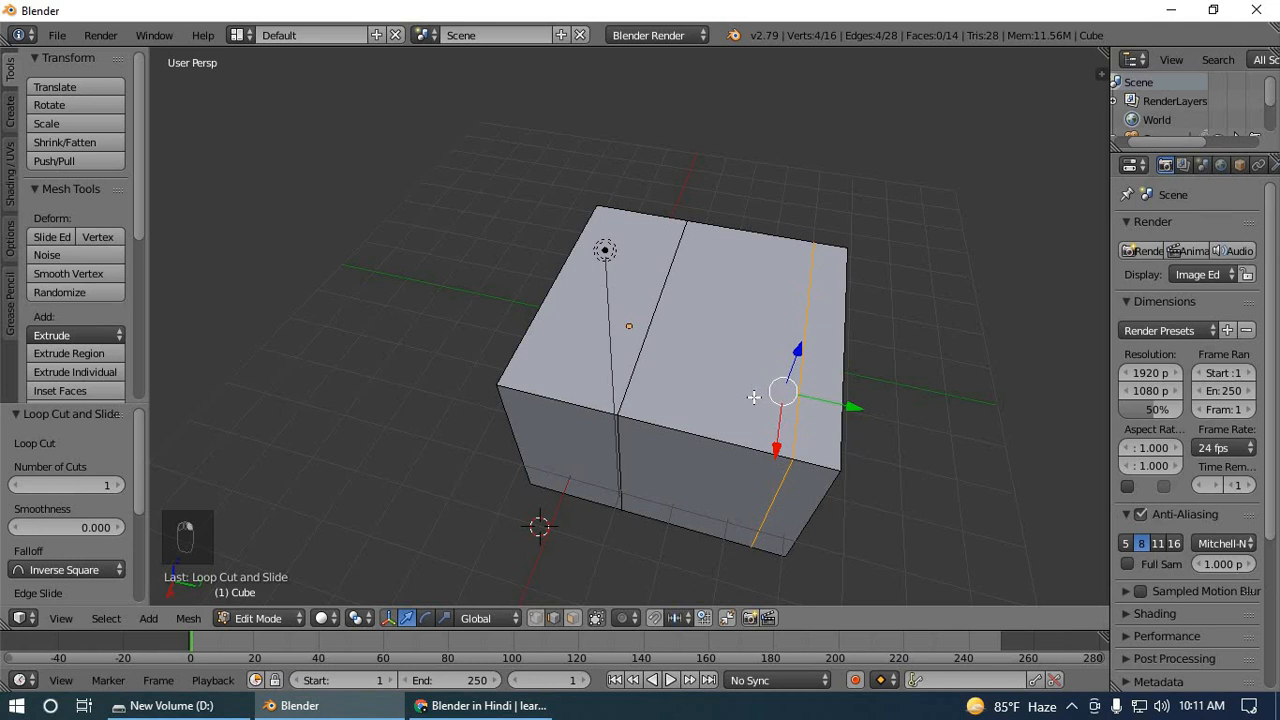
Add one loop cut through the narrow original section, slid about -0.27 toward the box's -Y edge.
{"action": "left_click", "coordinate": [672, 392]}
{"action": "right_click", "coordinate": [615, 344]}
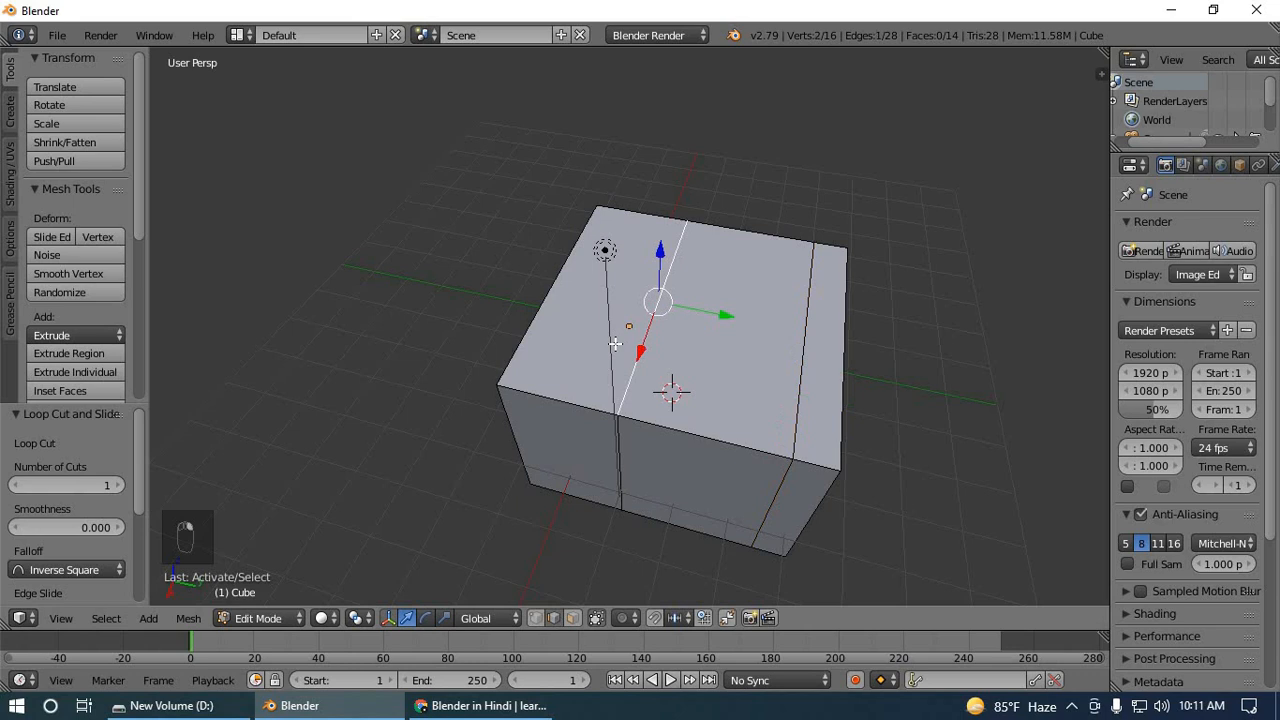
{"action": "scroll", "coordinate": [590, 326], "scroll_direction": "down", "scroll_amount": 2}
{"action": "scroll", "coordinate": [589, 326], "scroll_direction": "up", "scroll_amount": 3}
{"action": "right_click", "coordinate": [542, 316]}
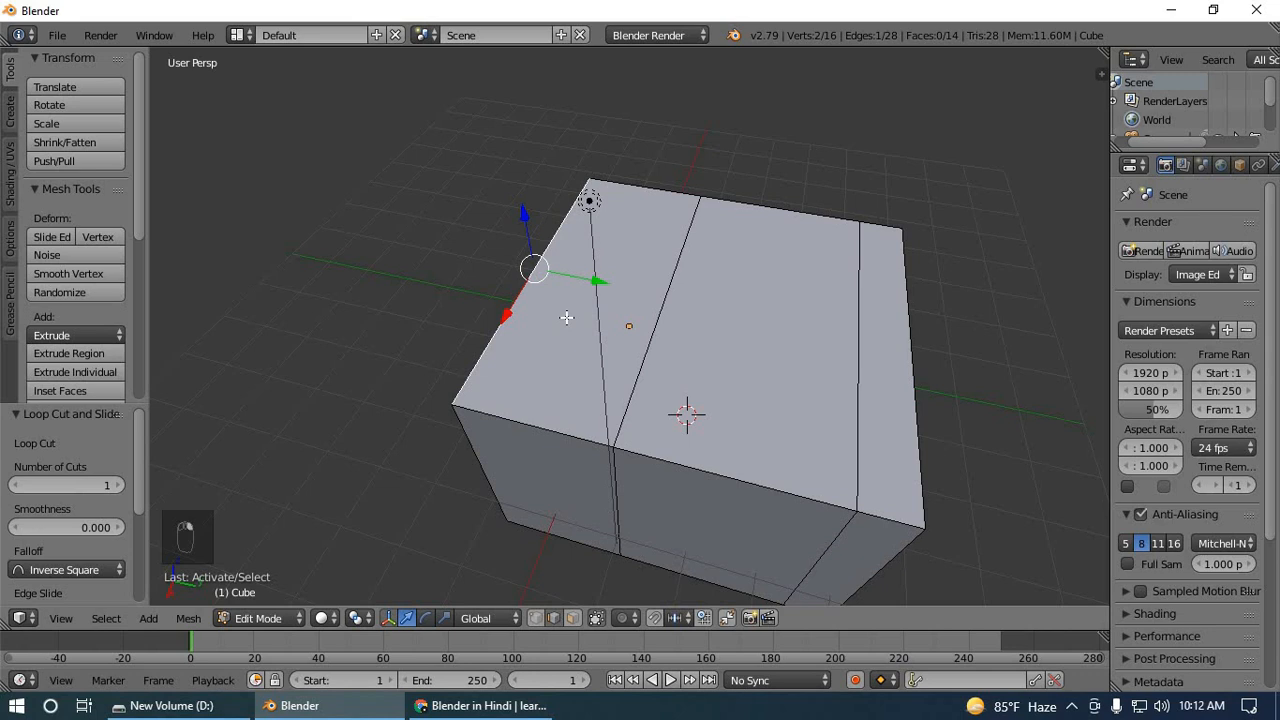
{"action": "right_click", "coordinate": [638, 336]}
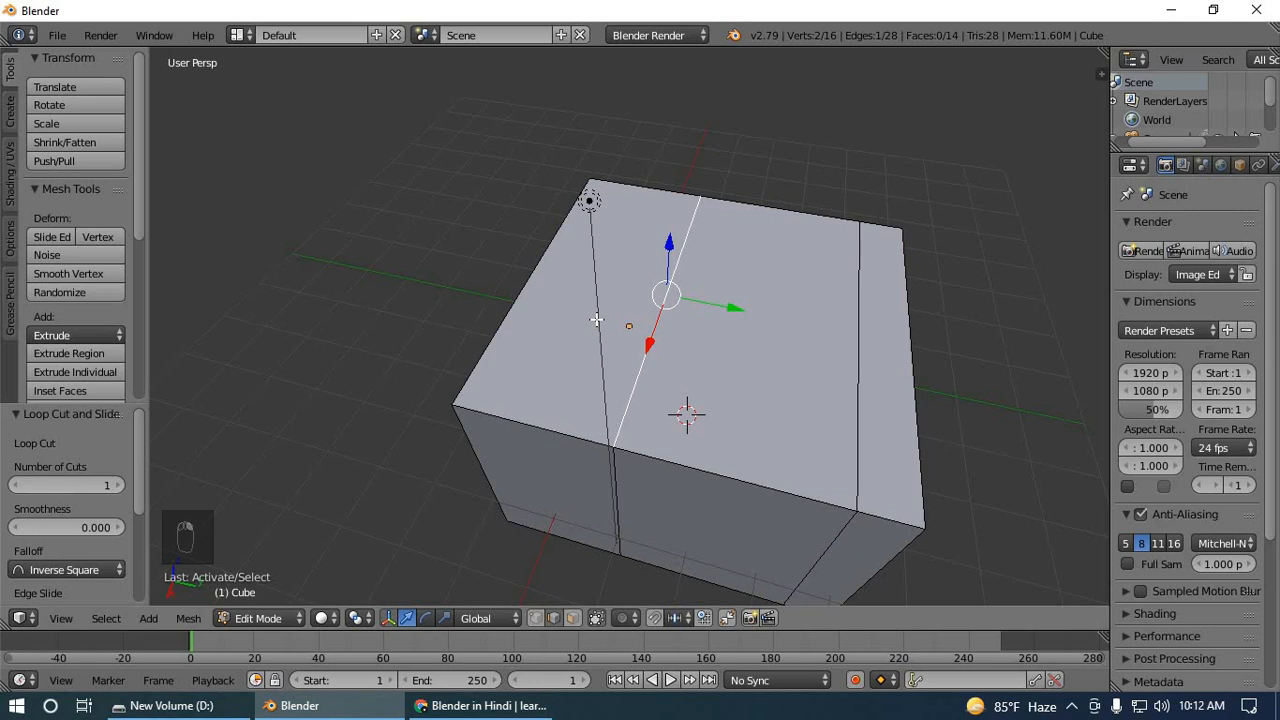
{"action": "key", "text": "ctrl+r"}
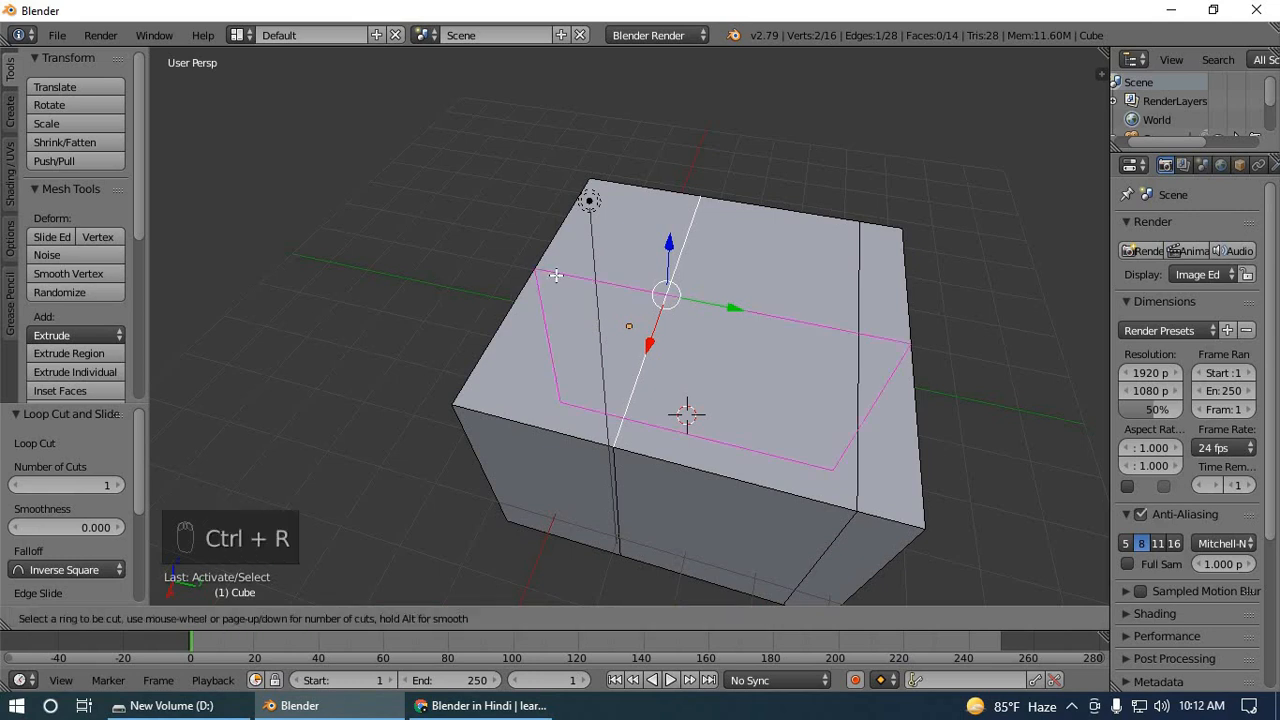
{"action": "left_click", "coordinate": [636, 188]}
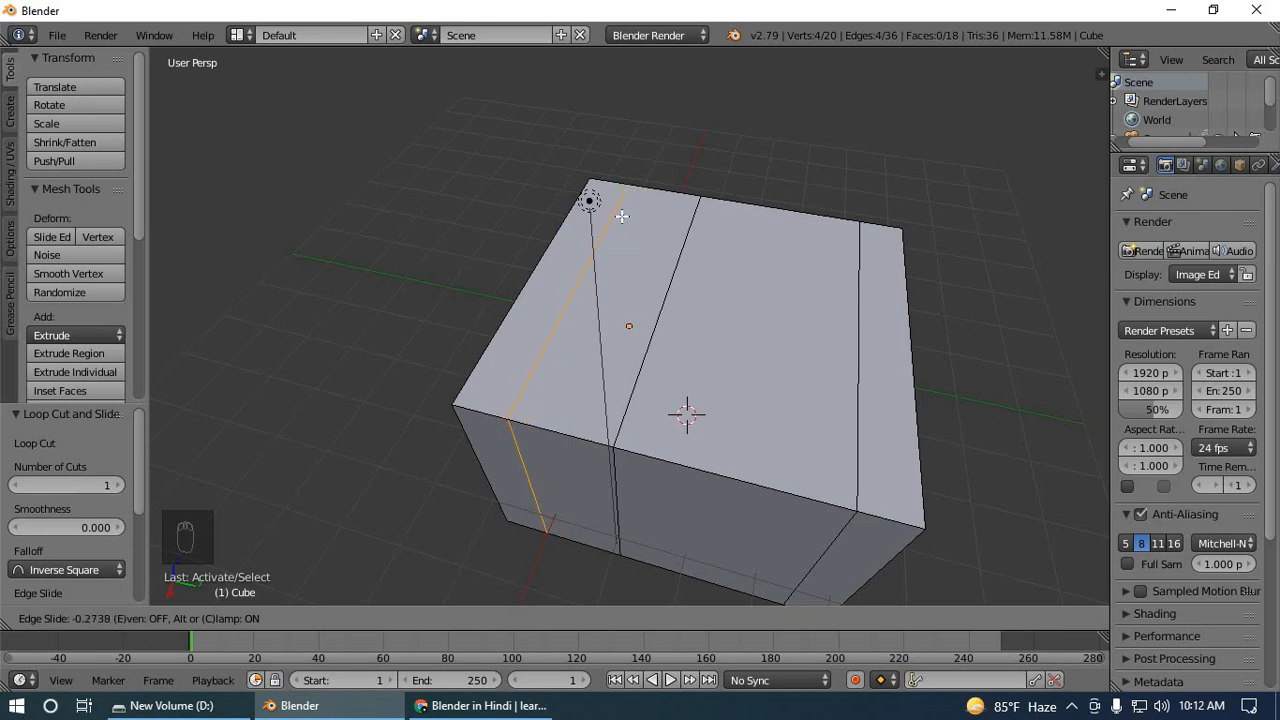
{"action": "left_click", "coordinate": [621, 216]}
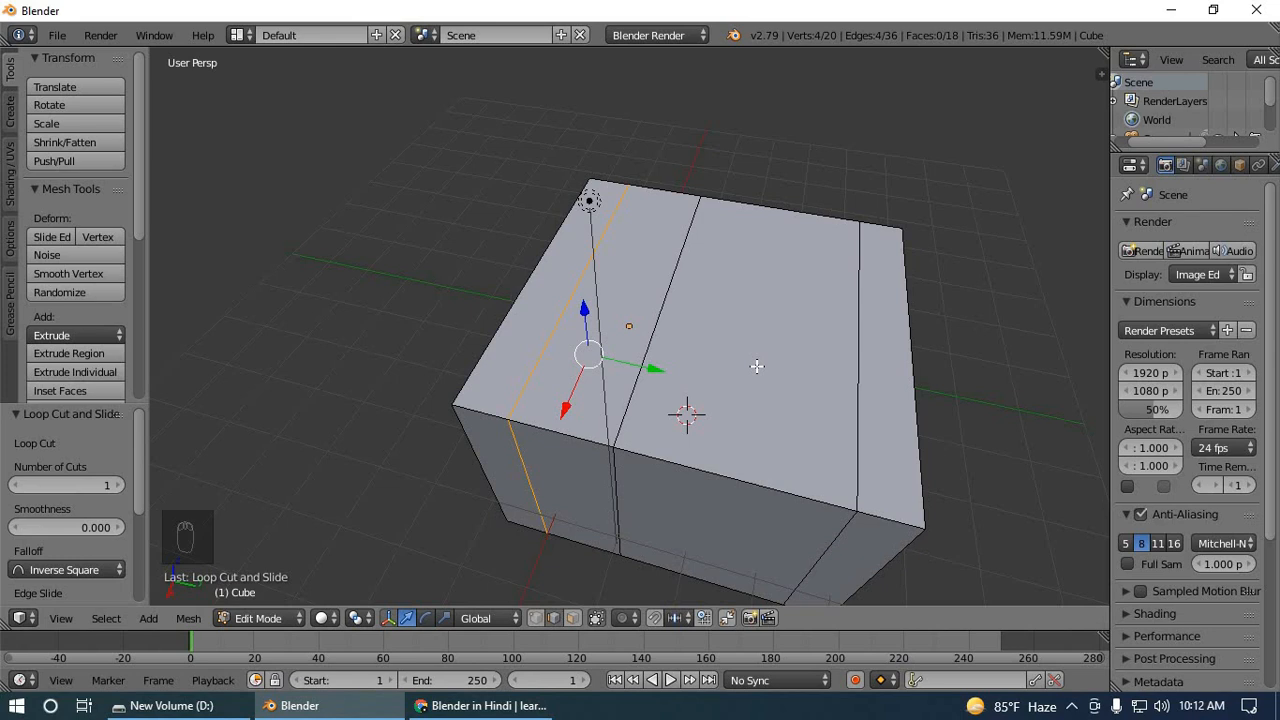
Add one loop cut running across all sections parallel to the Y axis, slid close to the box's +X edge.
{"action": "right_click", "coordinate": [640, 383]}
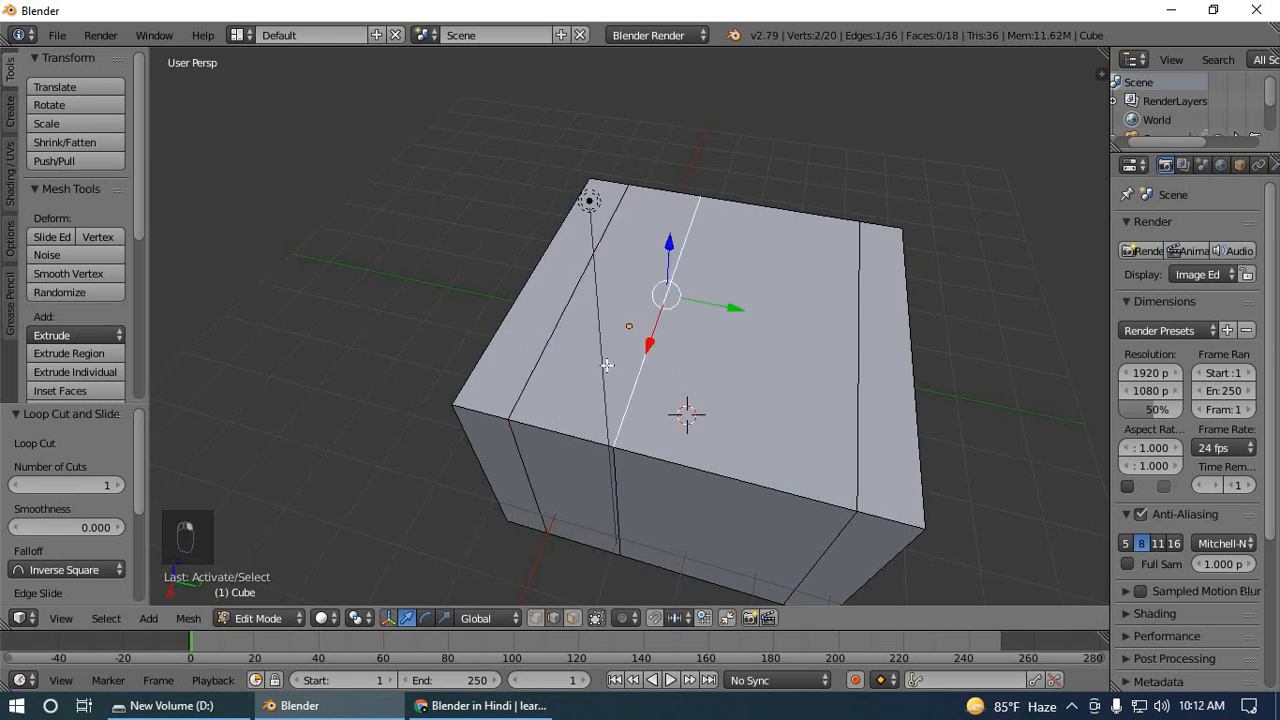
{"action": "key", "text": "a"}
{"action": "key", "text": "a"}
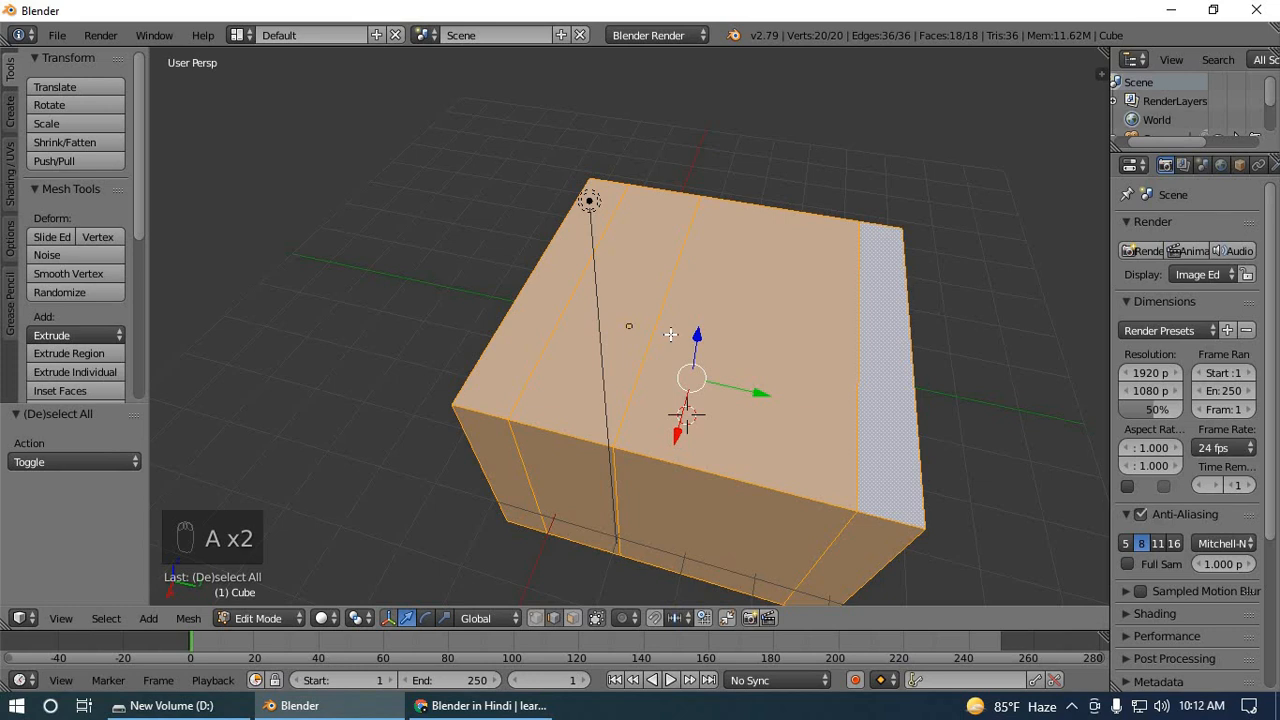
{"action": "key", "text": "ctrl+r"}
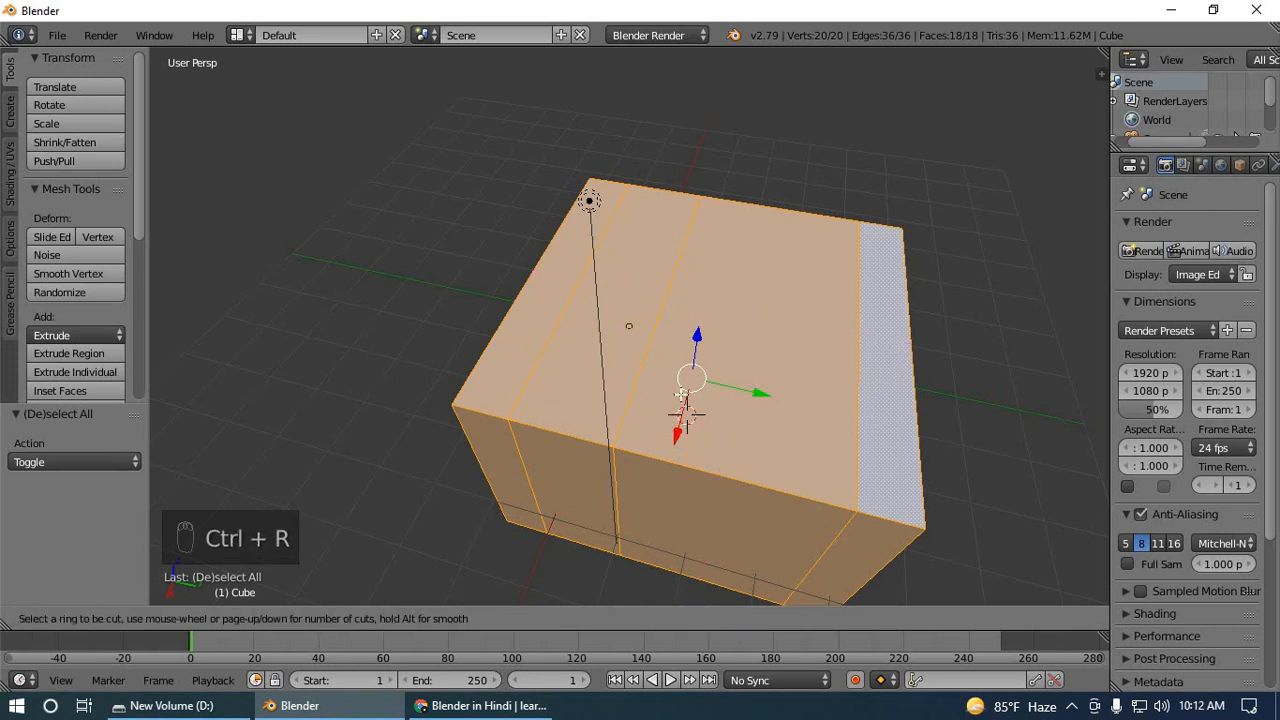
{"action": "left_click", "coordinate": [630, 413]}
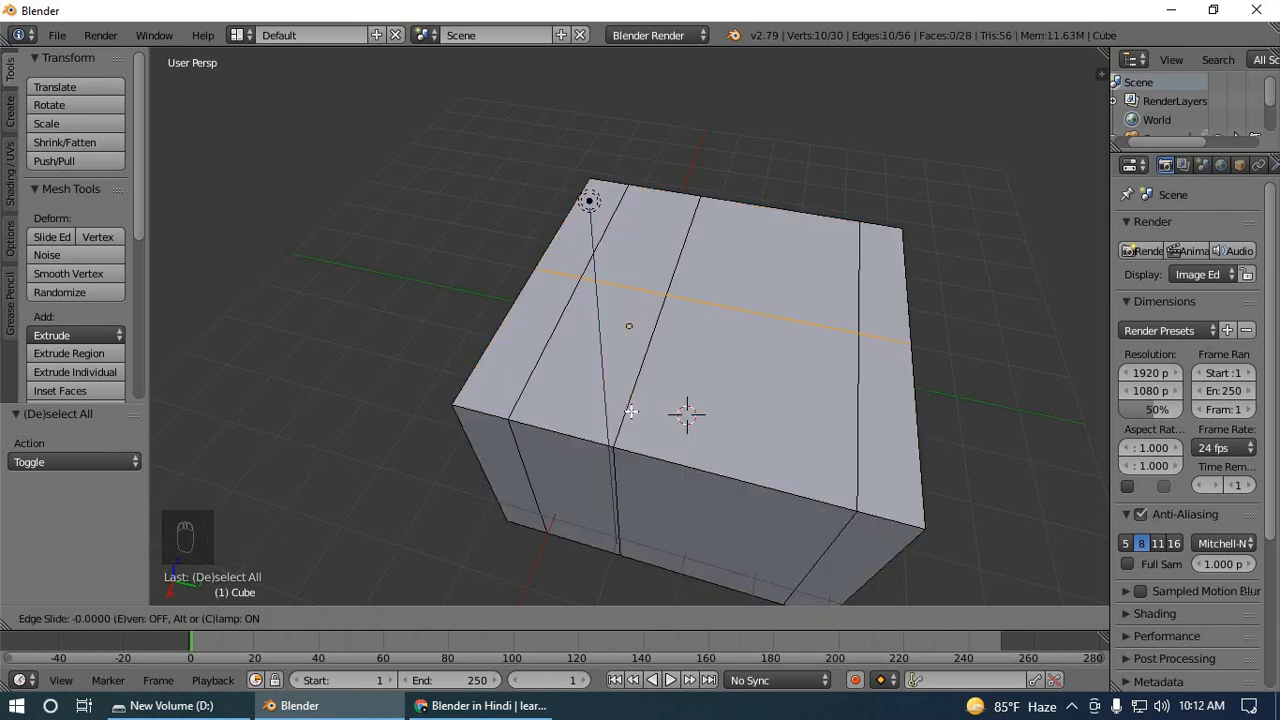
{"action": "left_click", "coordinate": [622, 508]}
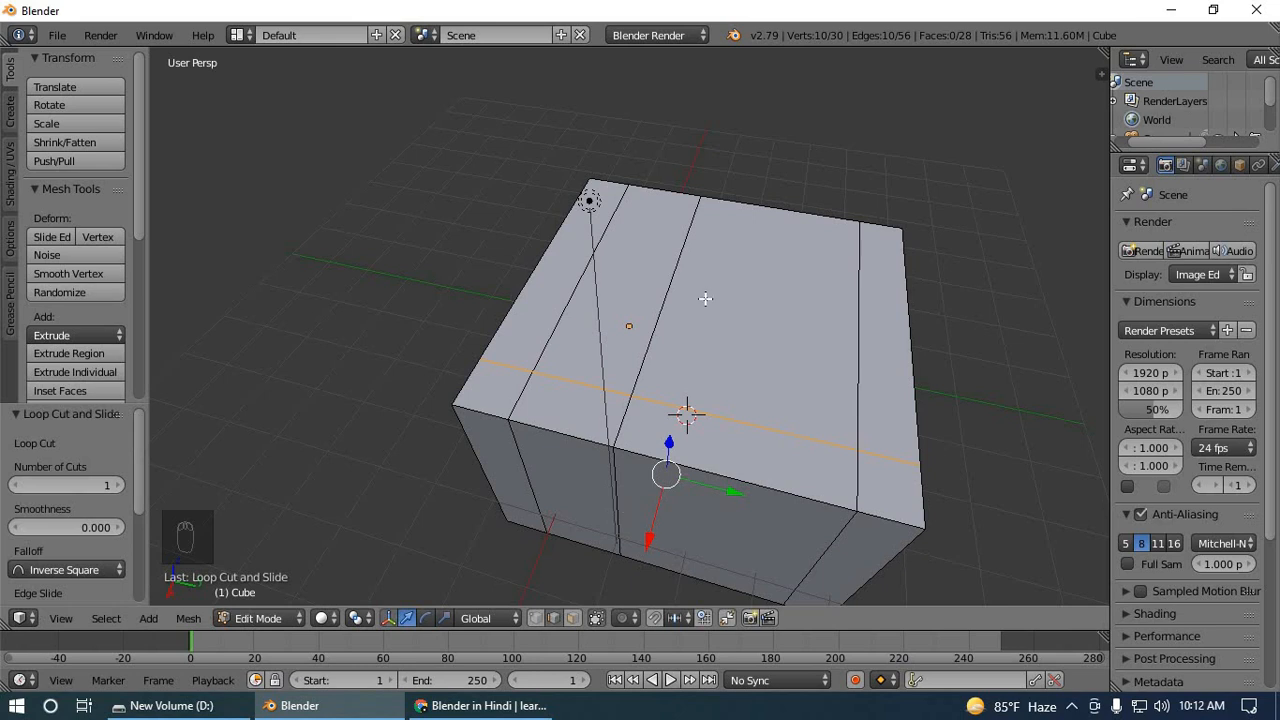
Add a second crosswise loop cut parallel to the Y axis, slid about -0.55 toward the box's far -X edge.
{"action": "key", "text": "a"}
{"action": "key", "text": "a"}
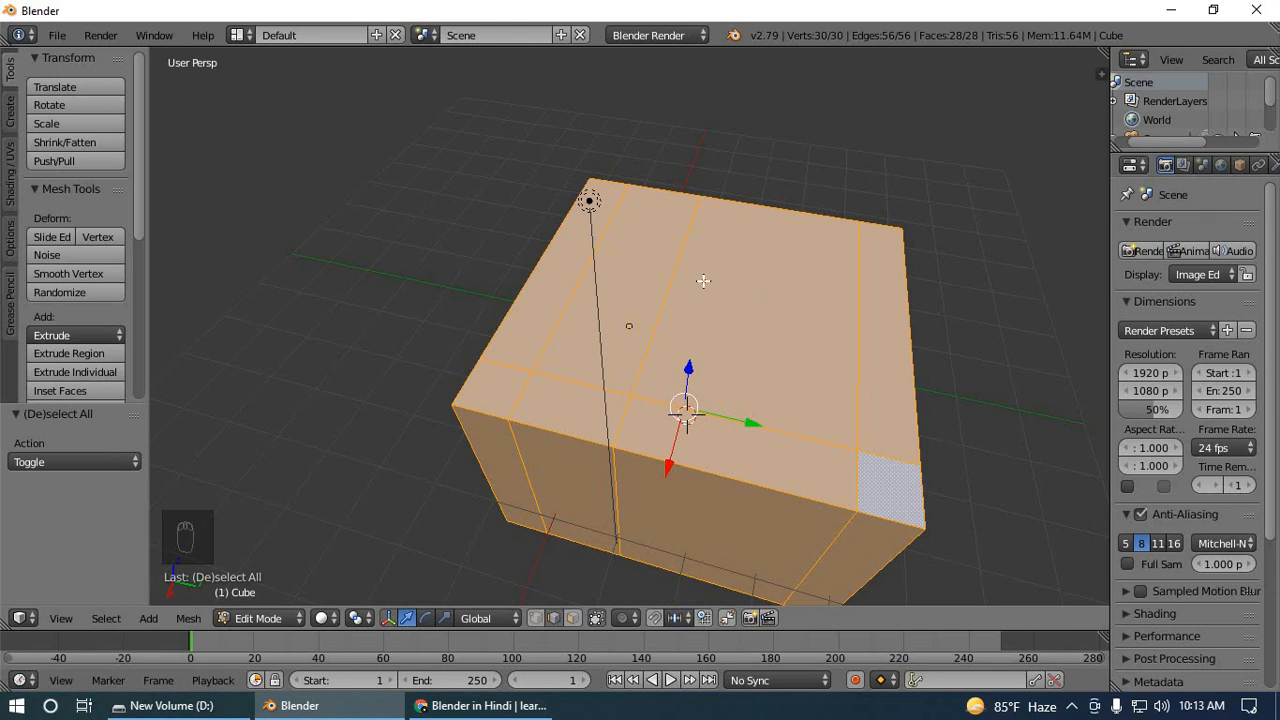
{"action": "key", "text": "ctrl+r"}
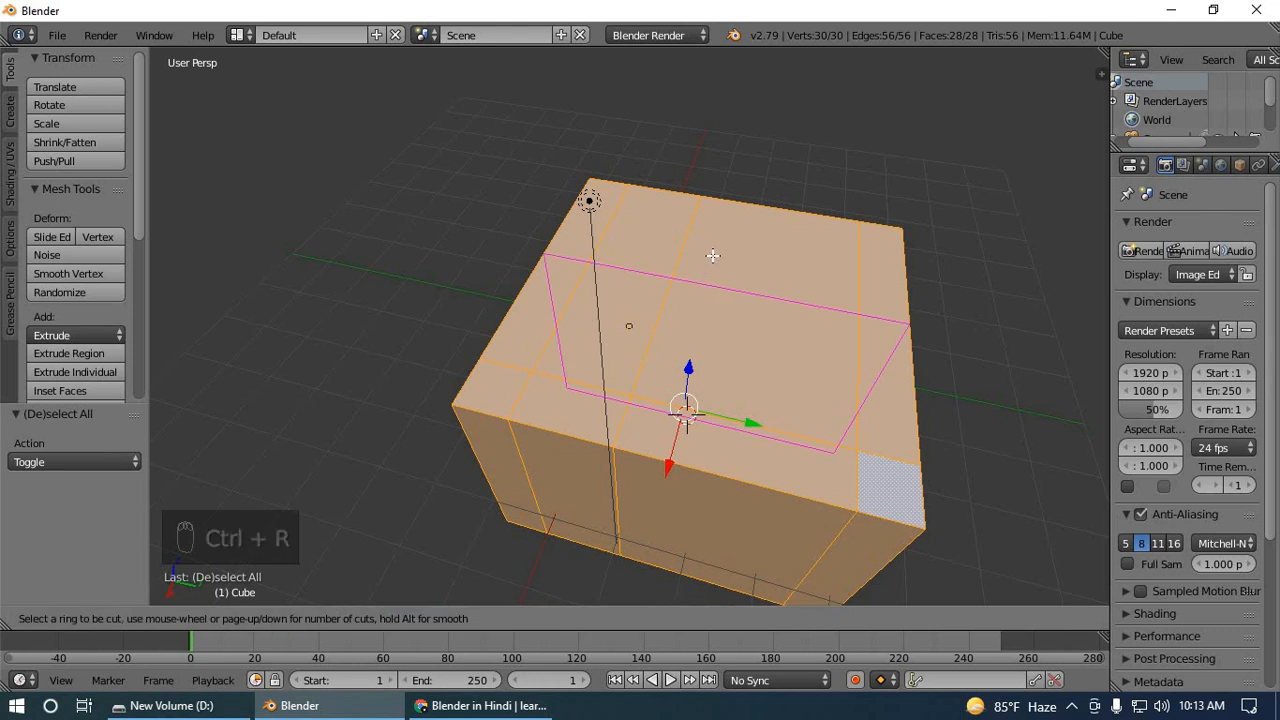
{"action": "left_click", "coordinate": [712, 255]}
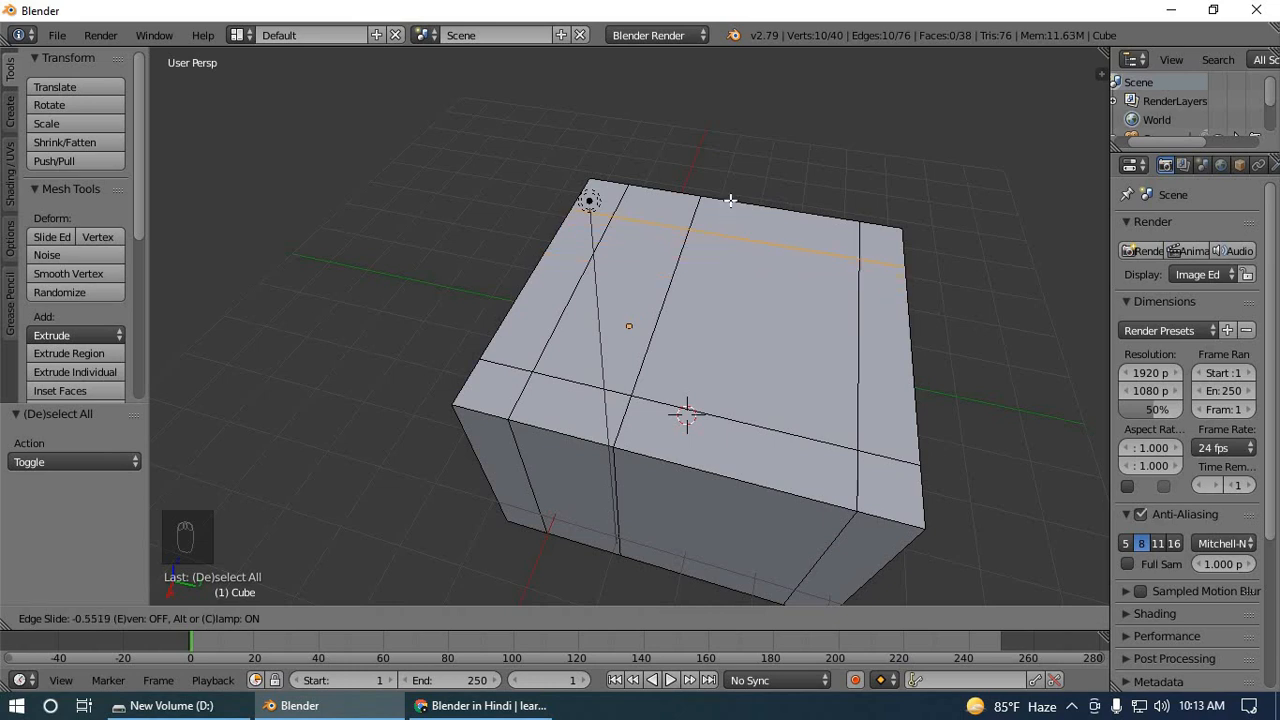
{"action": "left_click", "coordinate": [730, 200]}
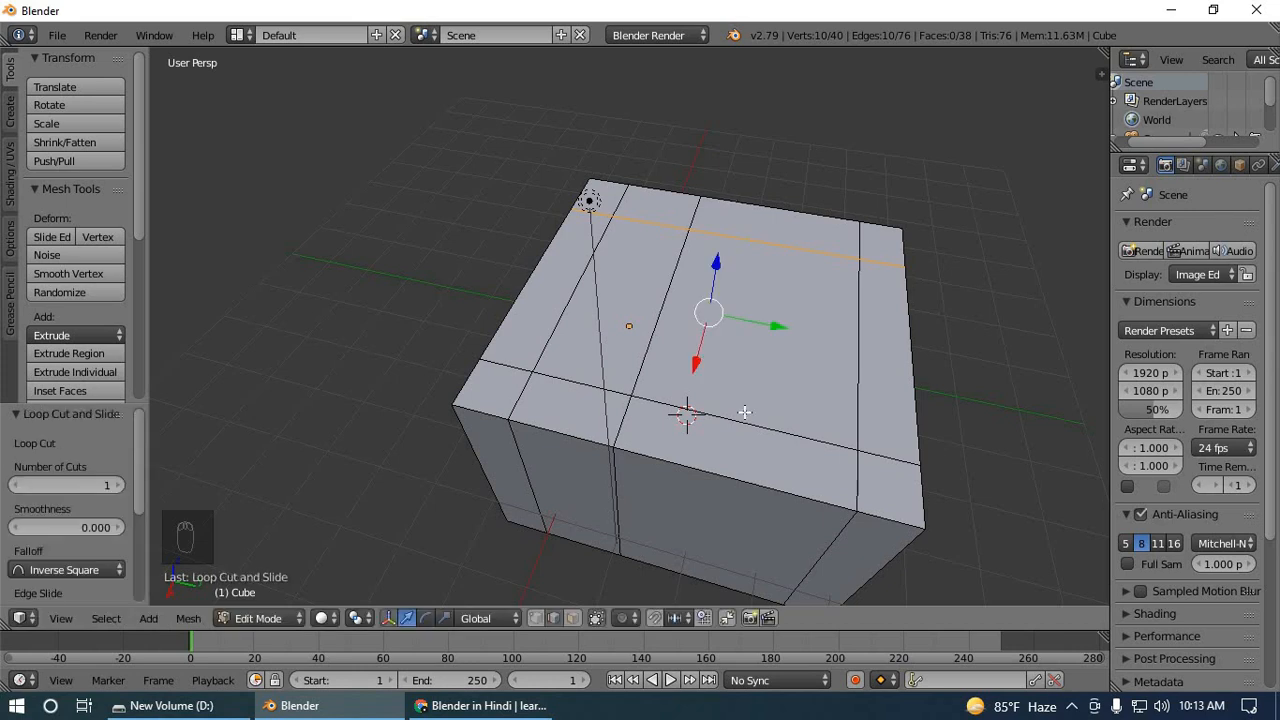
Select the whole mesh and scale it along the Z axis by about -0.170 to flatten it into a thin slab.
{"action": "right_click", "coordinate": [793, 390]}
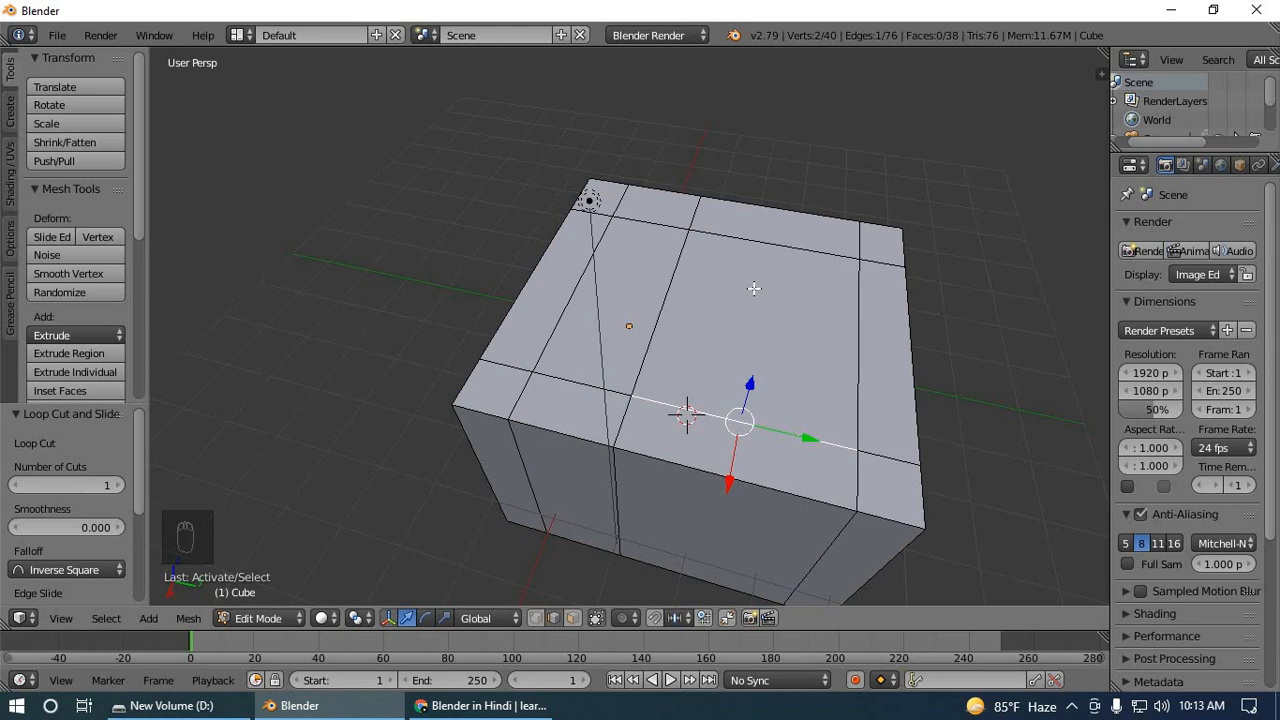
{"action": "key", "text": "a"}
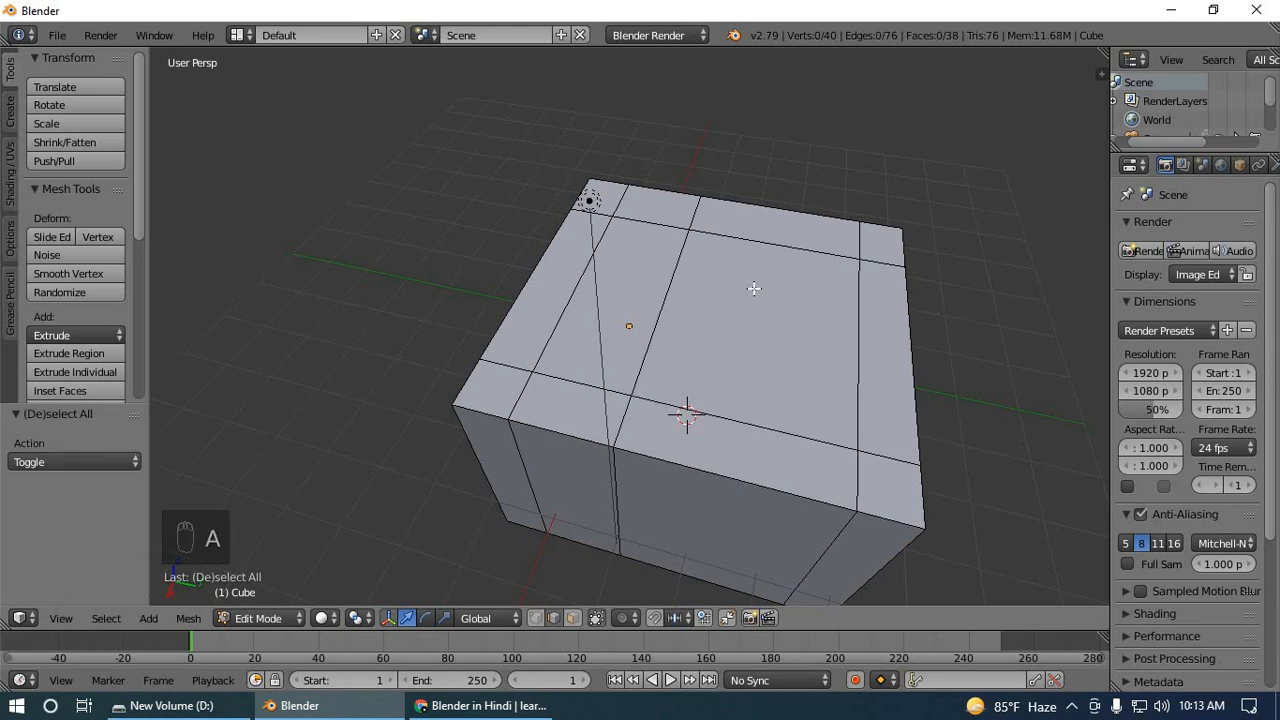
{"action": "key", "text": "a"}
{"action": "key", "text": "a"}
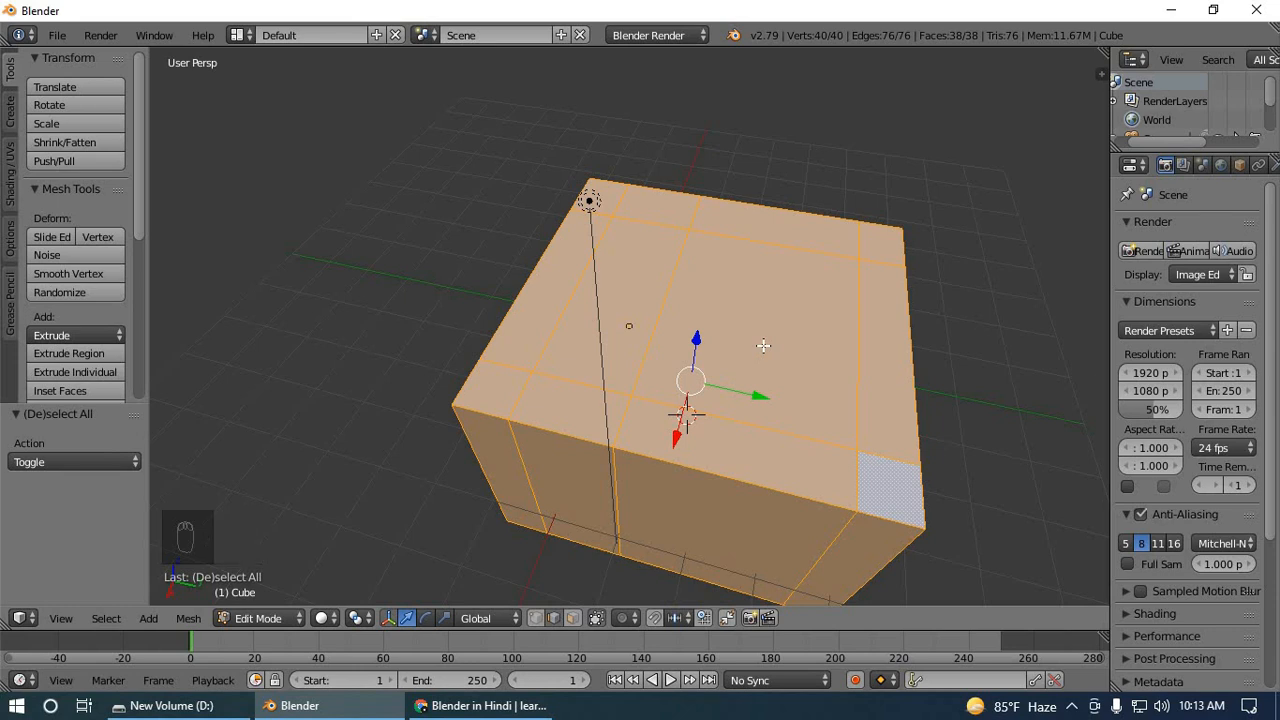
{"action": "key", "text": "s"}
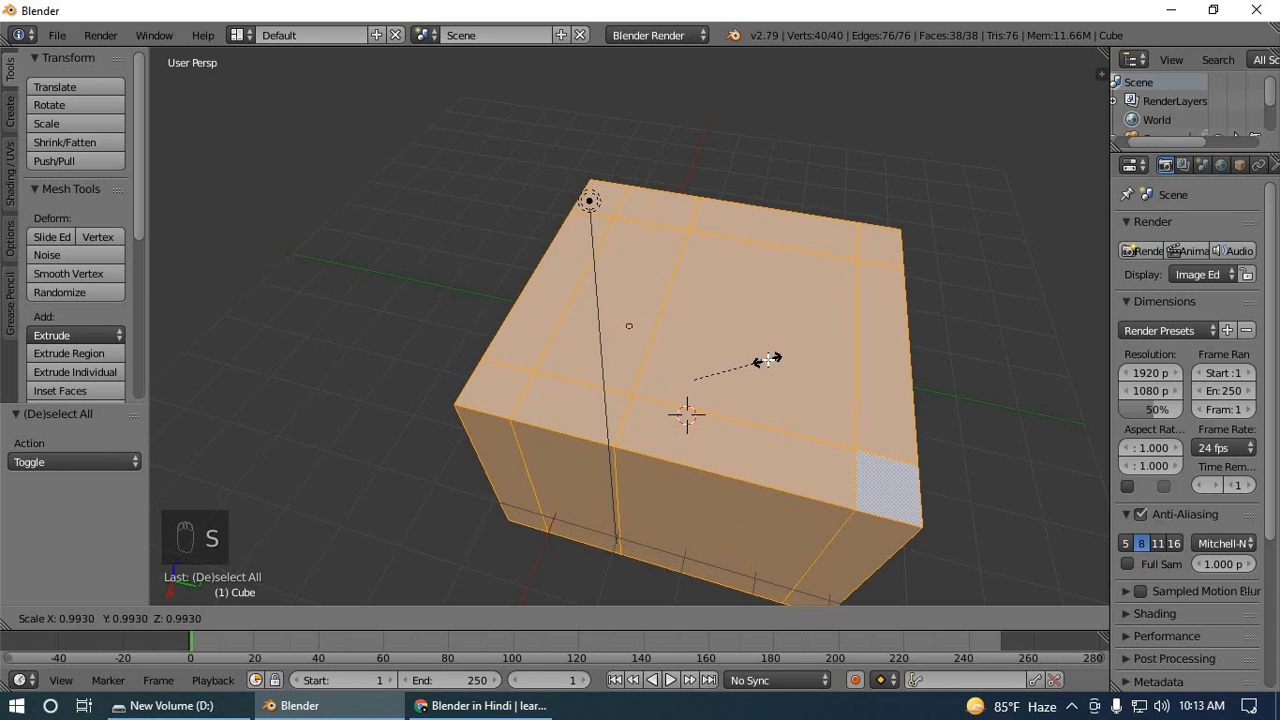
{"action": "key", "text": "z"}
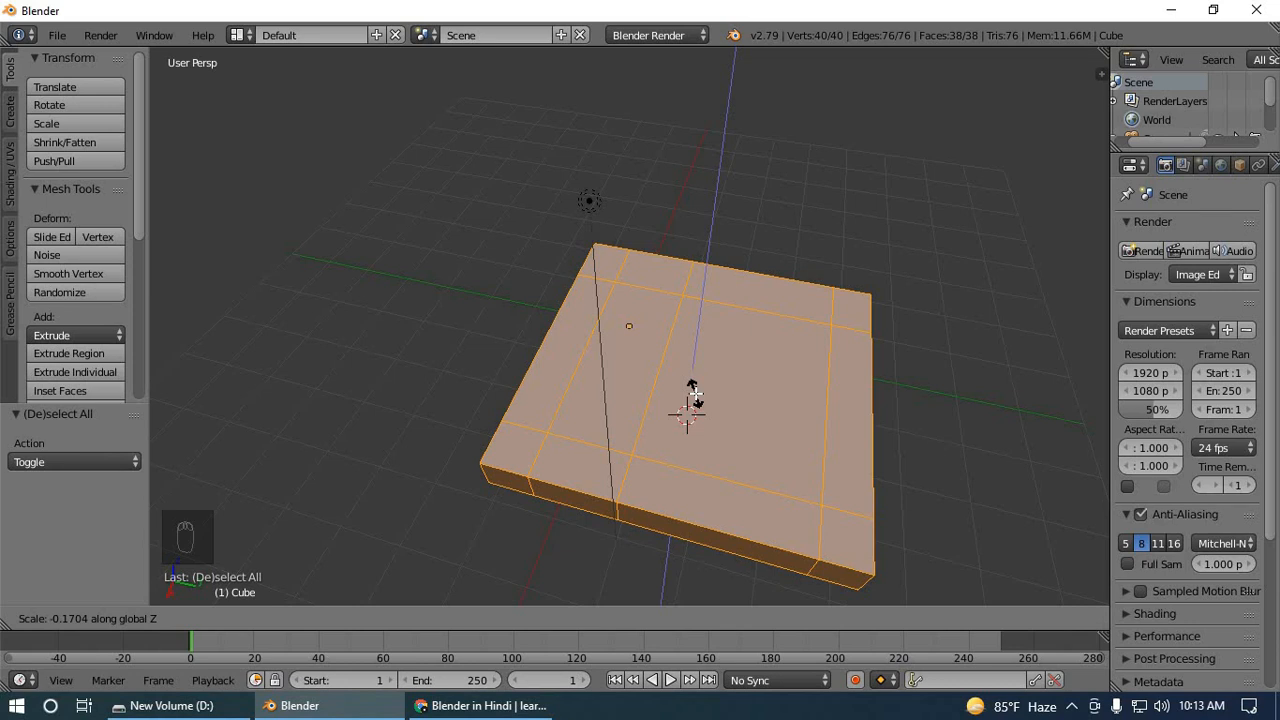
{"action": "left_click", "coordinate": [692, 390]}
Examine the flattened slab and its loop cuts from a lower angle and at different distances.
{"action": "scroll", "coordinate": [856, 436], "scroll_direction": "down", "scroll_amount": 5}
{"action": "scroll", "coordinate": [840, 500], "scroll_direction": "up", "scroll_amount": 6}
{"action": "scroll", "coordinate": [822, 553], "scroll_direction": "down", "scroll_amount": 2}
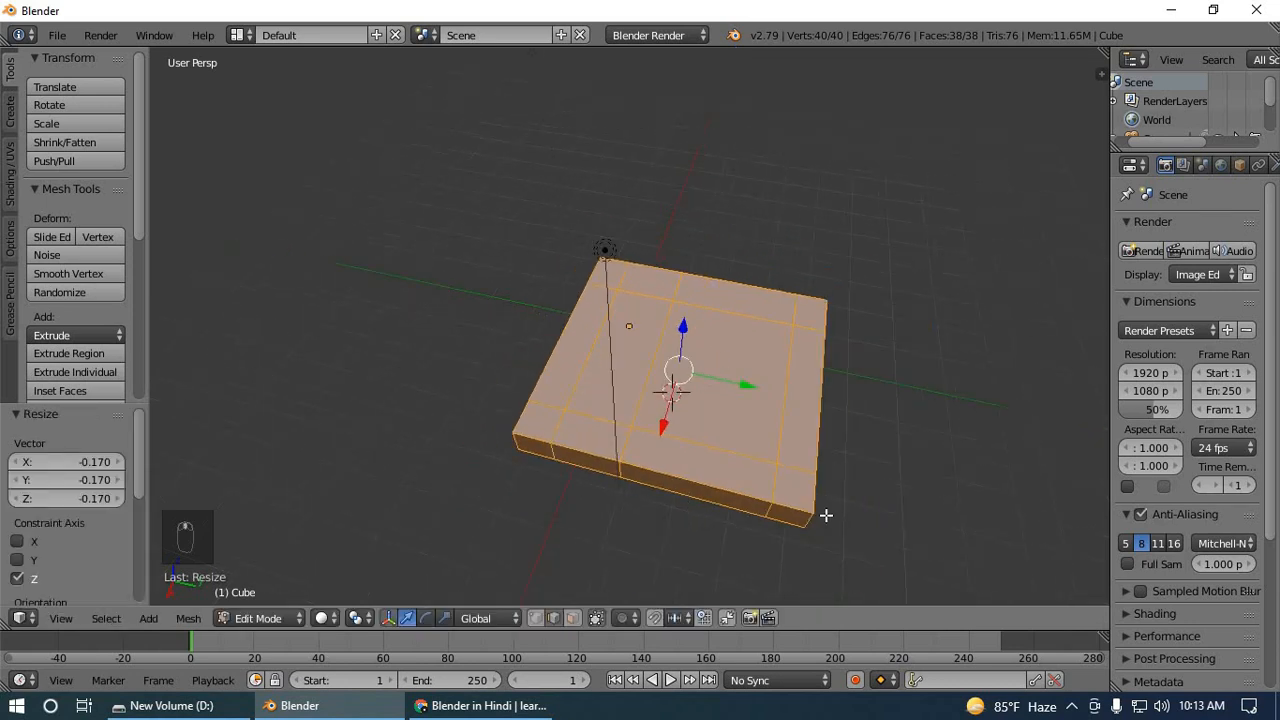
{"action": "scroll", "coordinate": [904, 508], "scroll_direction": "up", "scroll_amount": 1}
{"action": "middle_click_drag", "start_coordinate": [904, 508], "coordinate": [903, 497]}
{"action": "middle_click_drag", "start_coordinate": [977, 543], "coordinate": [971, 517]}
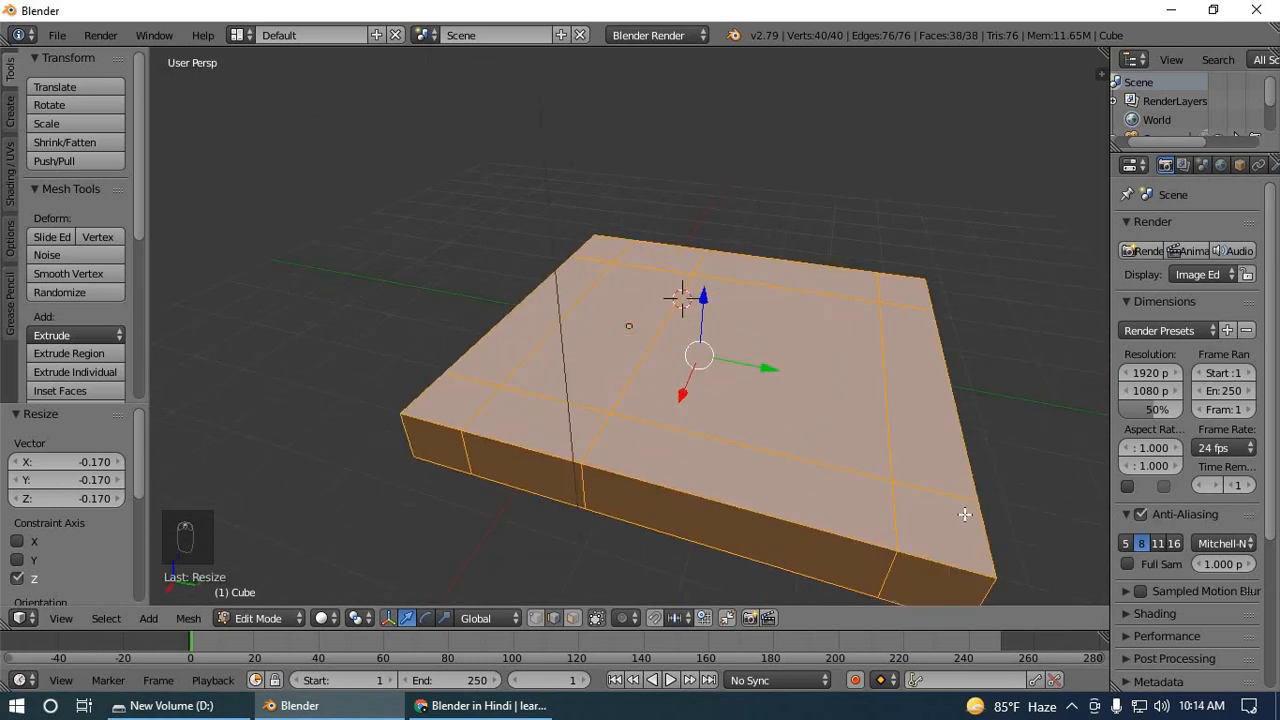
{"action": "scroll", "coordinate": [1051, 506], "scroll_direction": "down", "scroll_amount": 2}
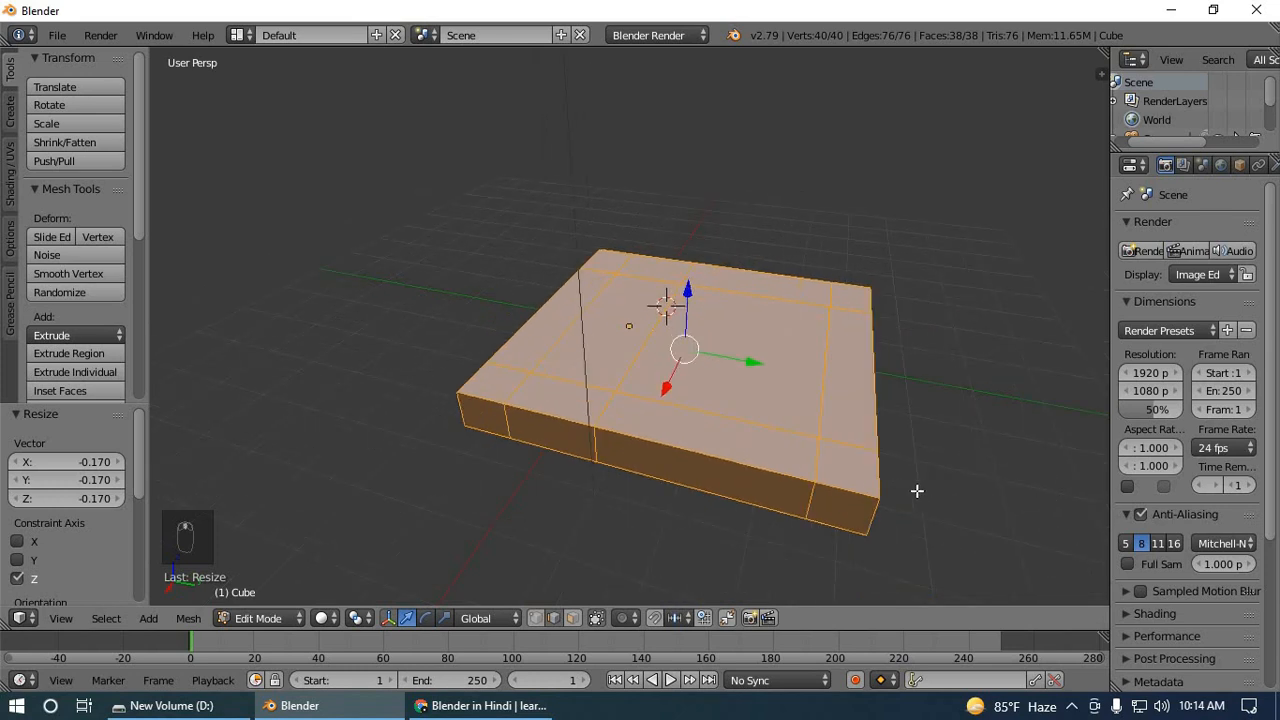
Select only the four corner faces on the slab's underside and extrude them downward about 2.586 to form legs.
{"action": "key", "text": "a"}
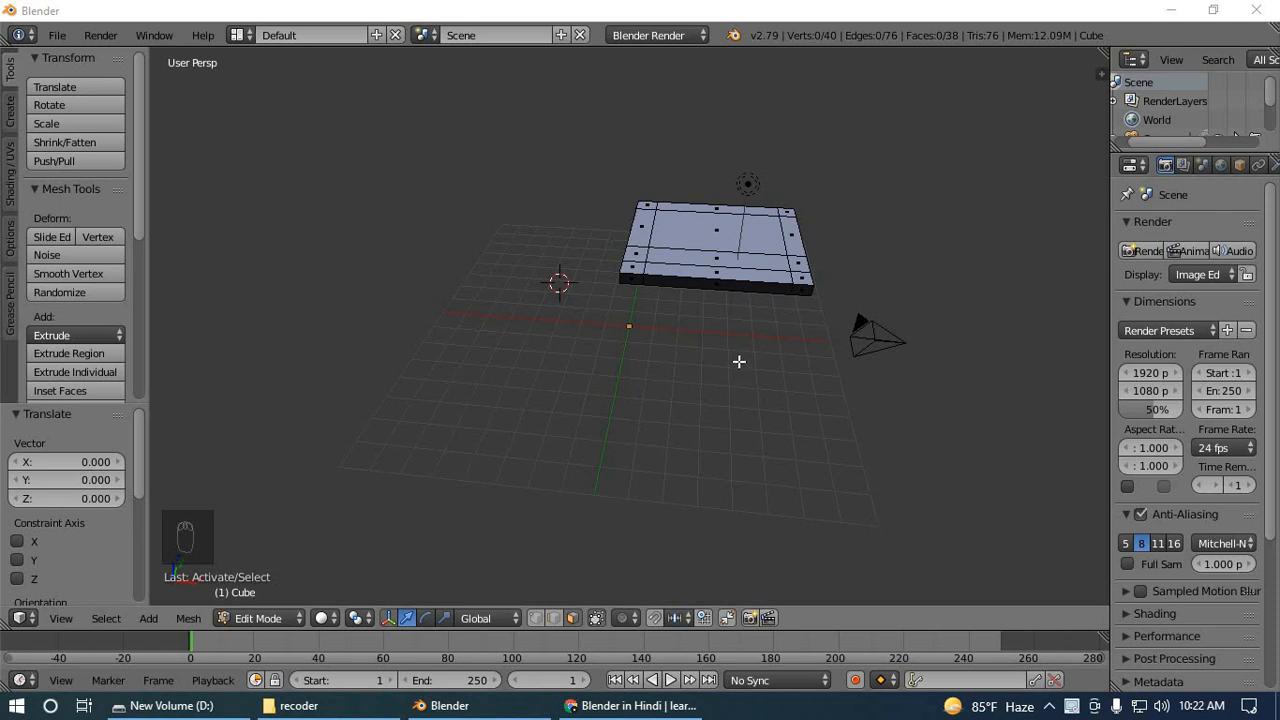
{"action": "middle_click_drag", "start_coordinate": [740, 373], "coordinate": [751, 234]}
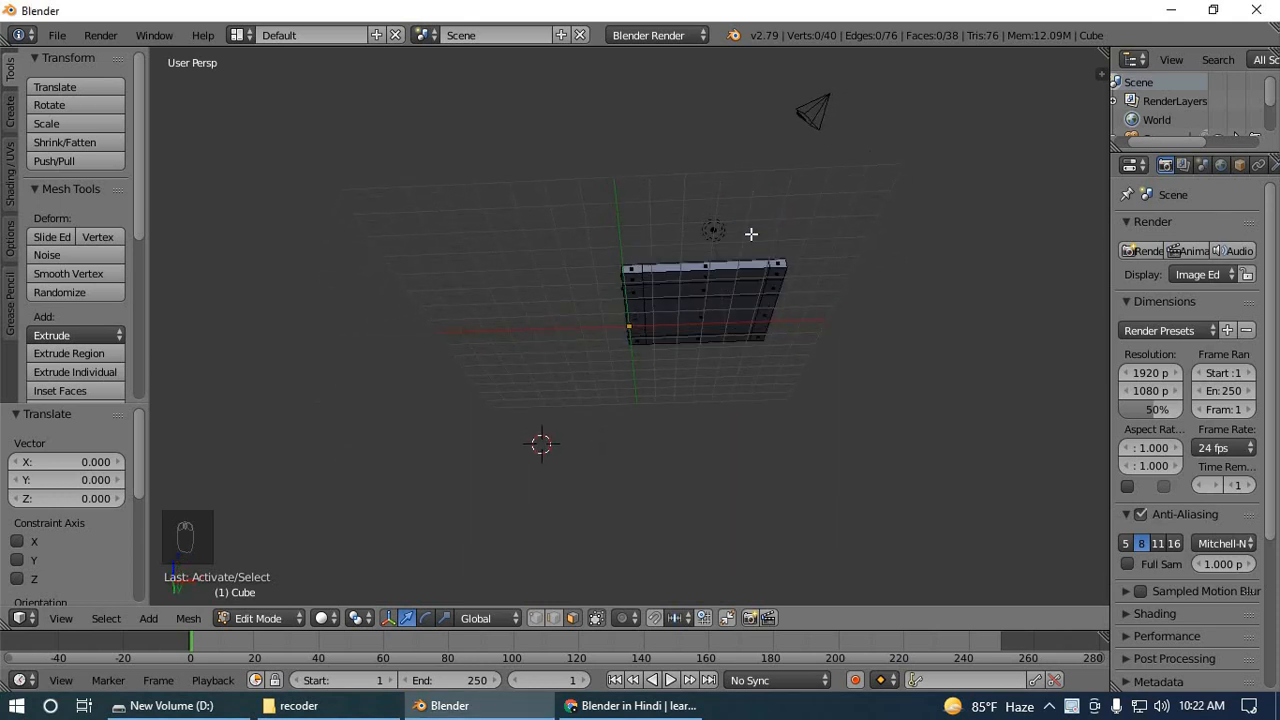
{"action": "scroll", "coordinate": [726, 323], "scroll_direction": "up", "scroll_amount": 3}
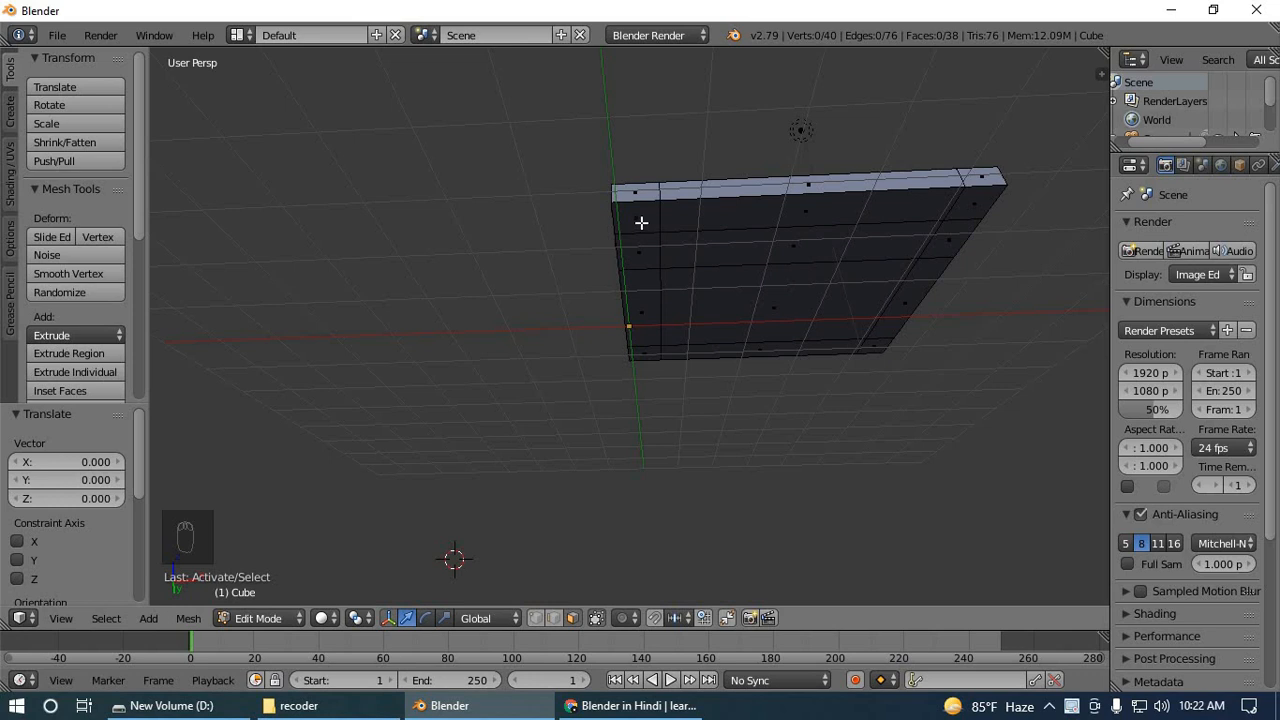
{"action": "right_click", "coordinate": [640, 220]}
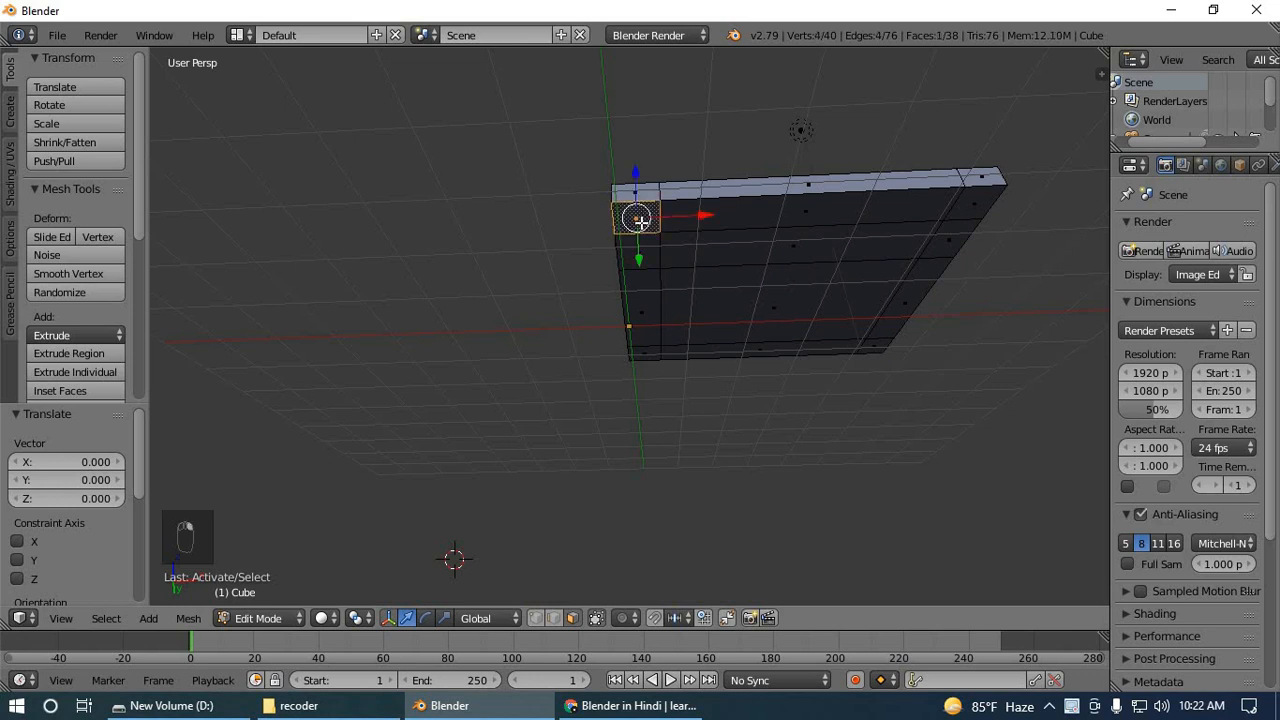
{"action": "right_click", "coordinate": [975, 209], "text": "shift"}
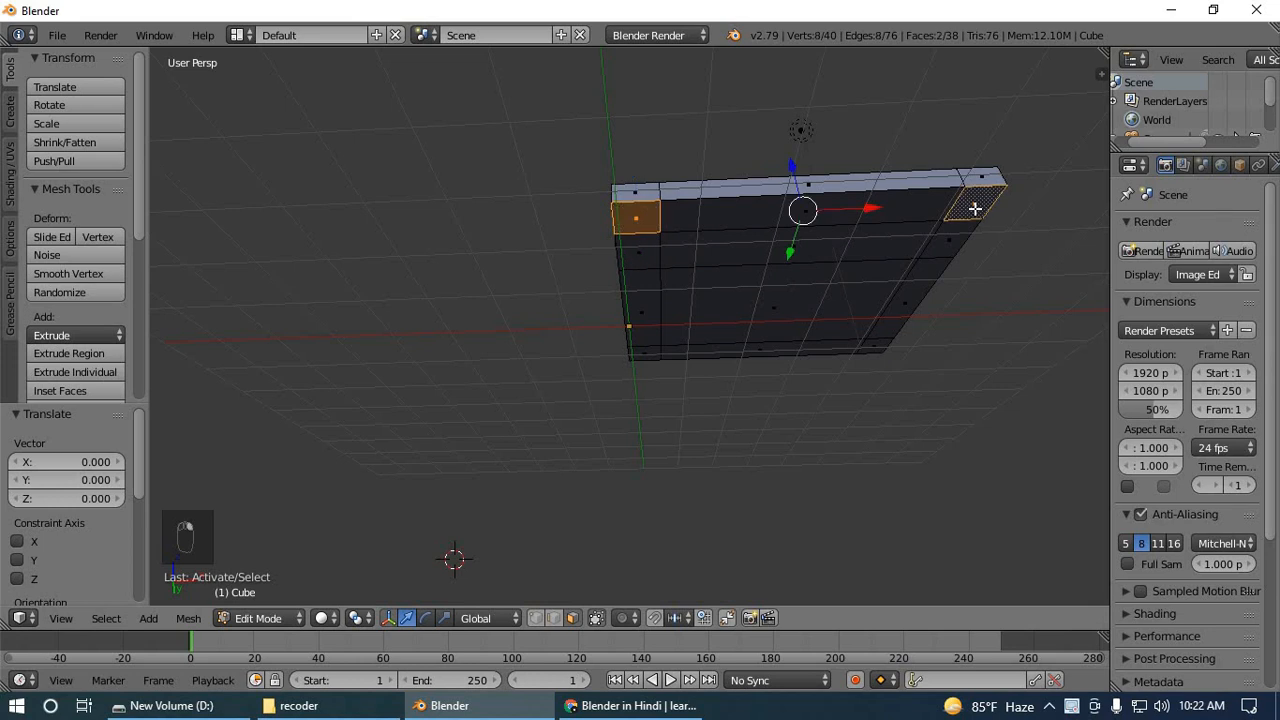
{"action": "right_click", "coordinate": [638, 356], "text": "shift"}
{"action": "right_click", "coordinate": [872, 348], "text": "shift"}
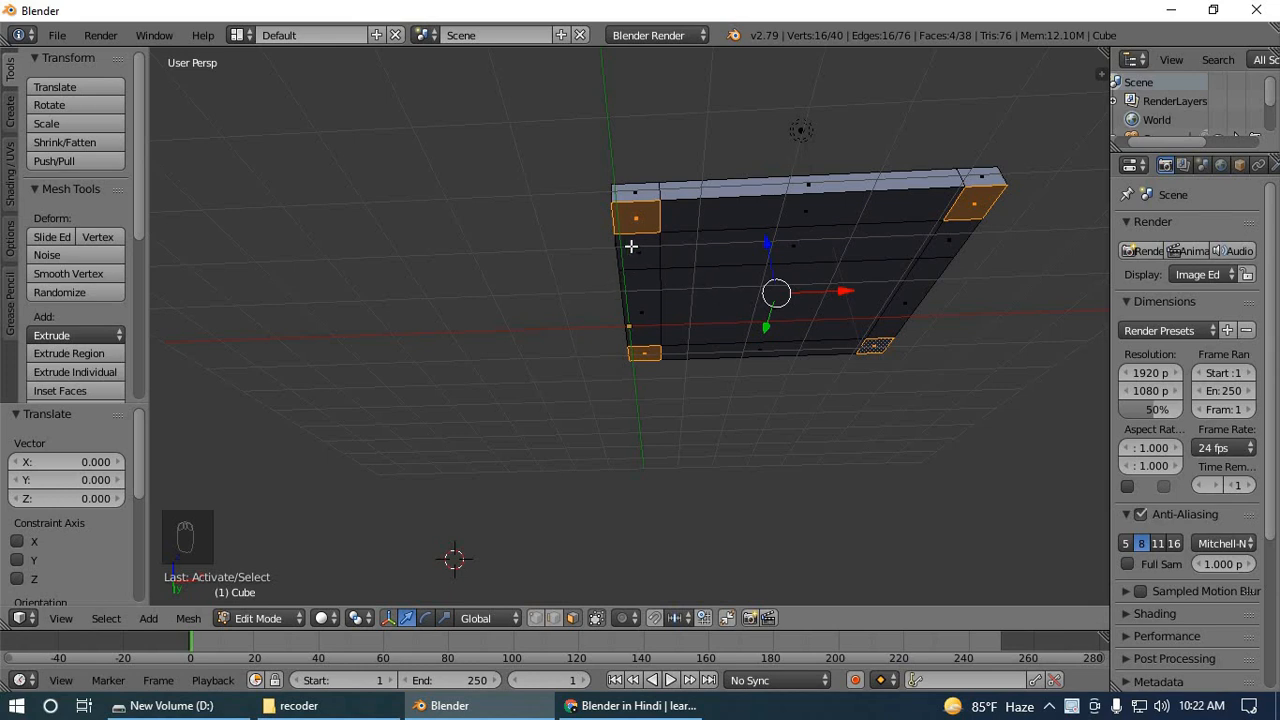
{"action": "key", "text": "e"}
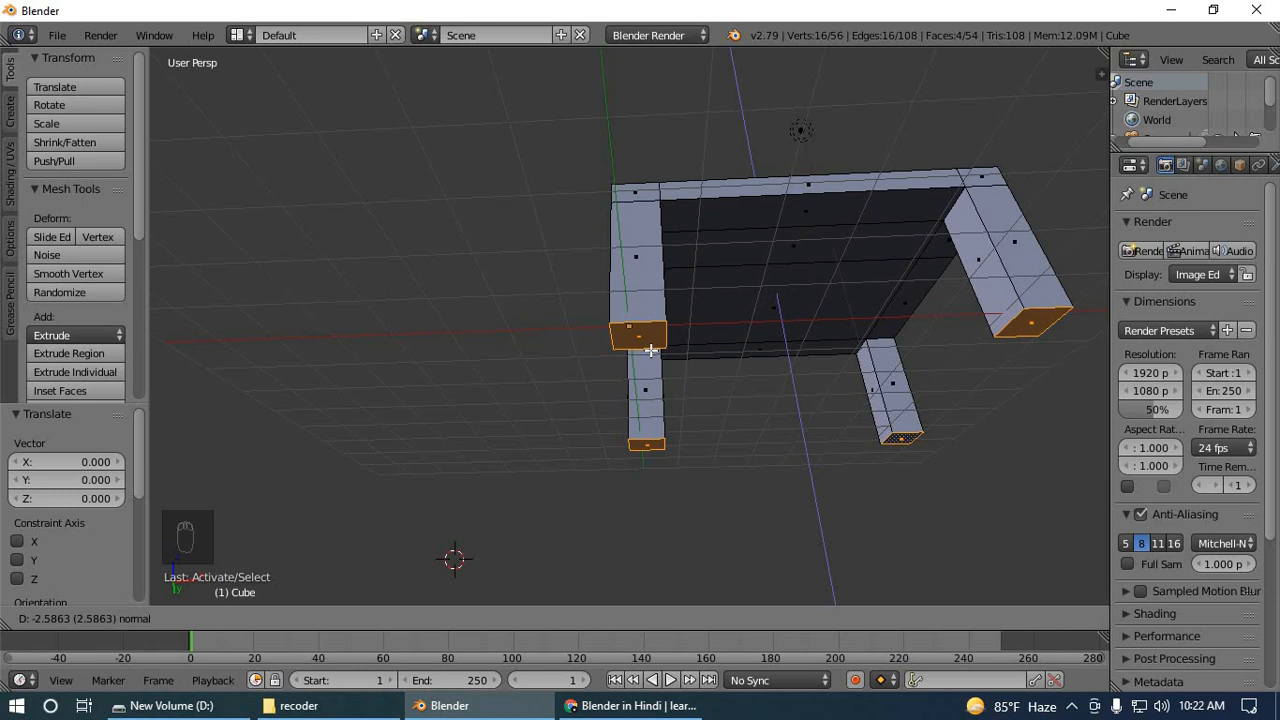
{"action": "left_click", "coordinate": [651, 350]}
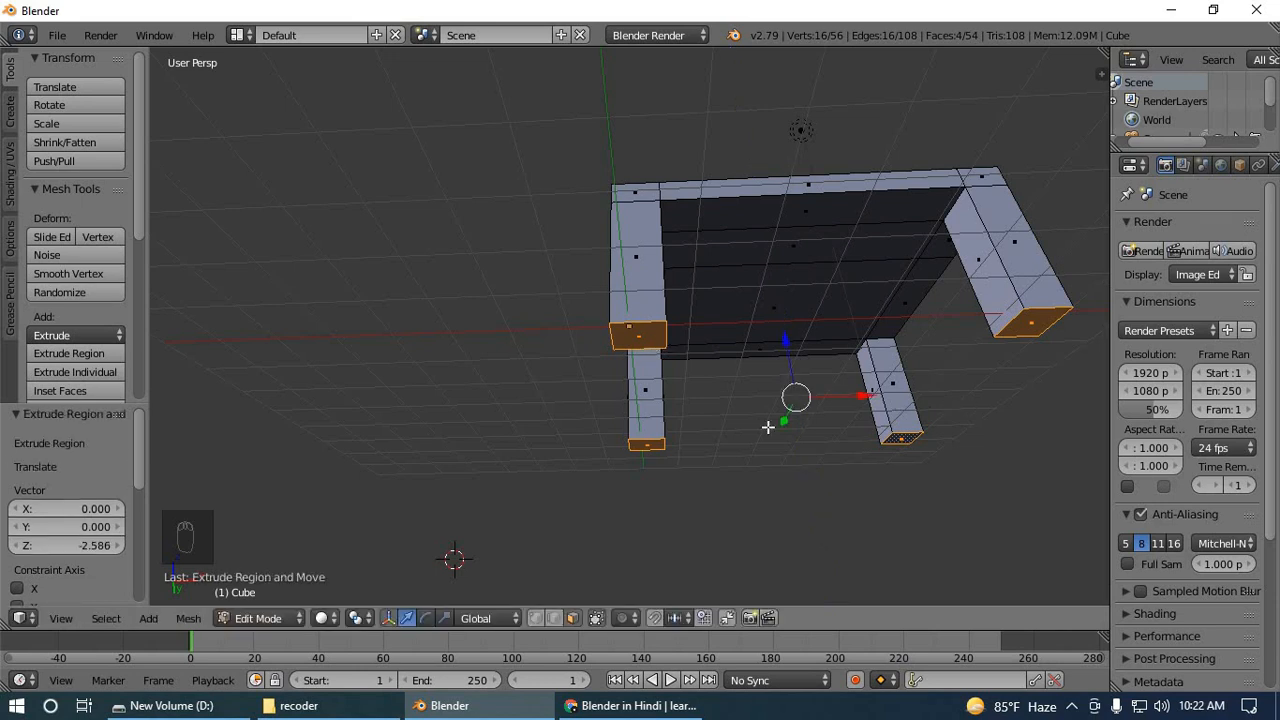
Select the three rear faces along each short side strip of the seat's top and extrude them upward about 1.654 as armrests.
{"action": "middle_click_drag", "start_coordinate": [785, 408], "coordinate": [787, 106]}
{"action": "scroll", "coordinate": [787, 106], "scroll_direction": "down", "scroll_amount": 4}
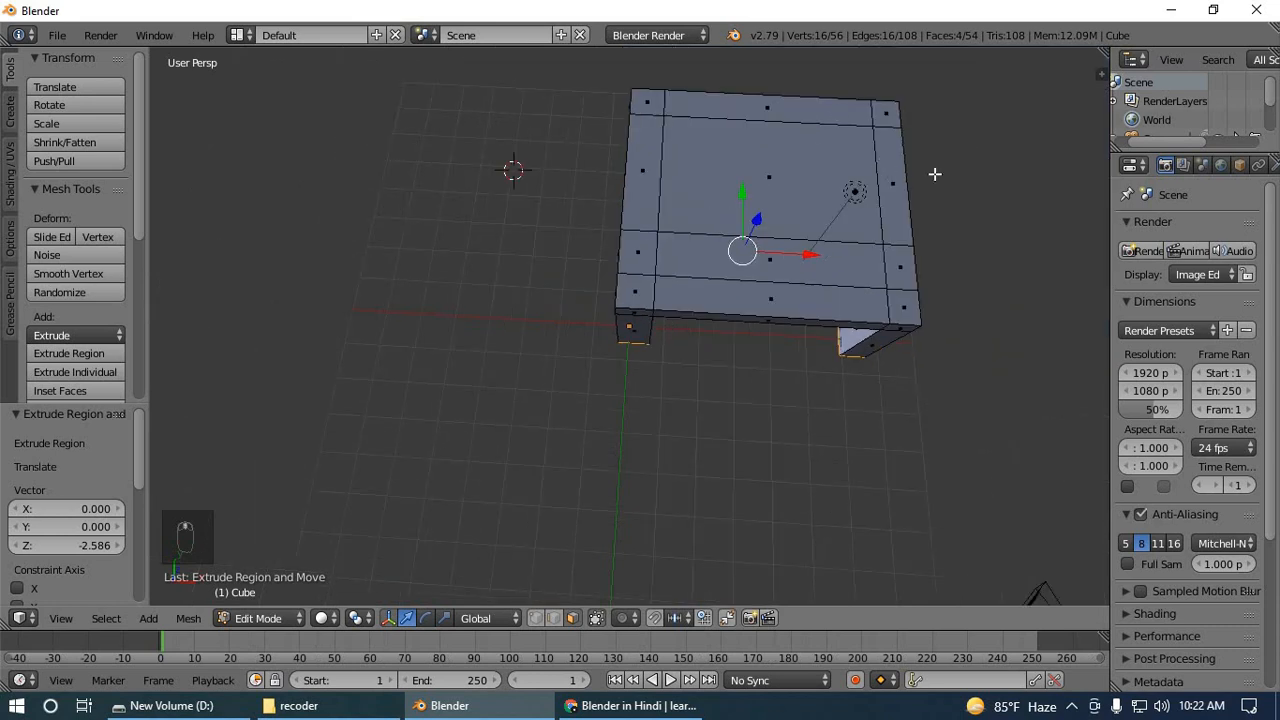
{"action": "middle_click_drag", "start_coordinate": [918, 363], "coordinate": [913, 278]}
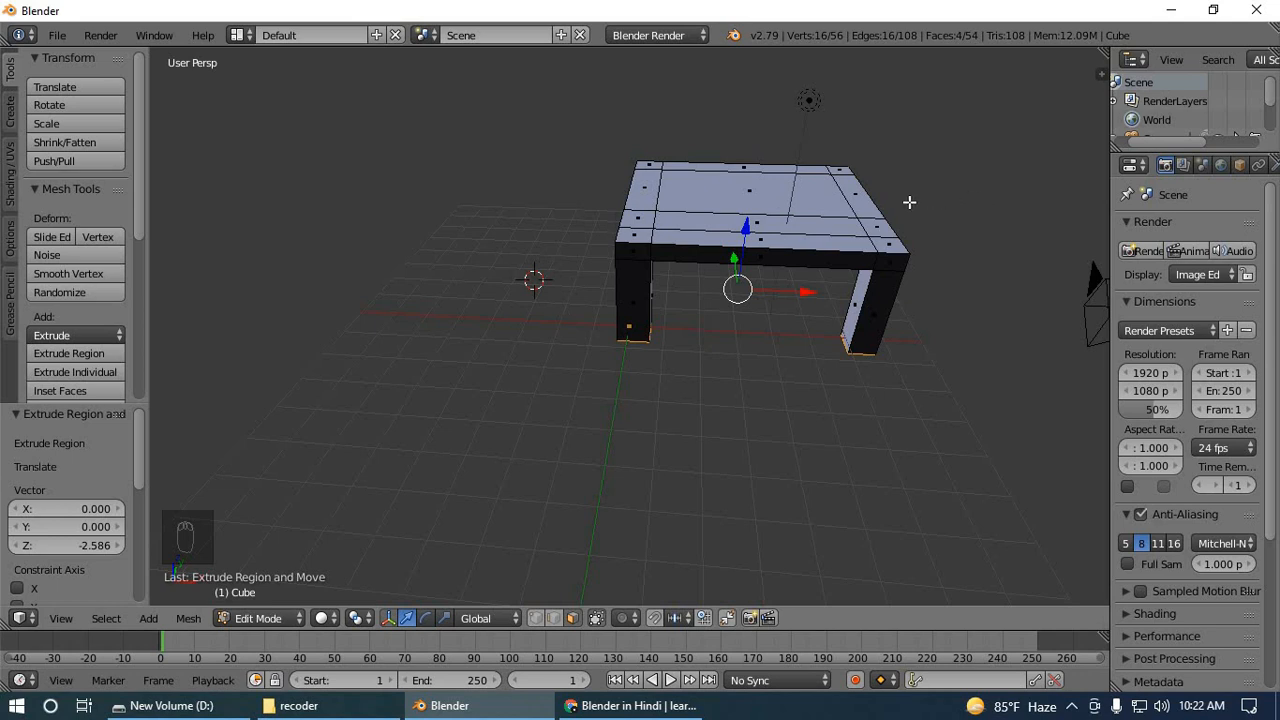
{"action": "middle_click_drag", "start_coordinate": [889, 214], "coordinate": [543, 199]}
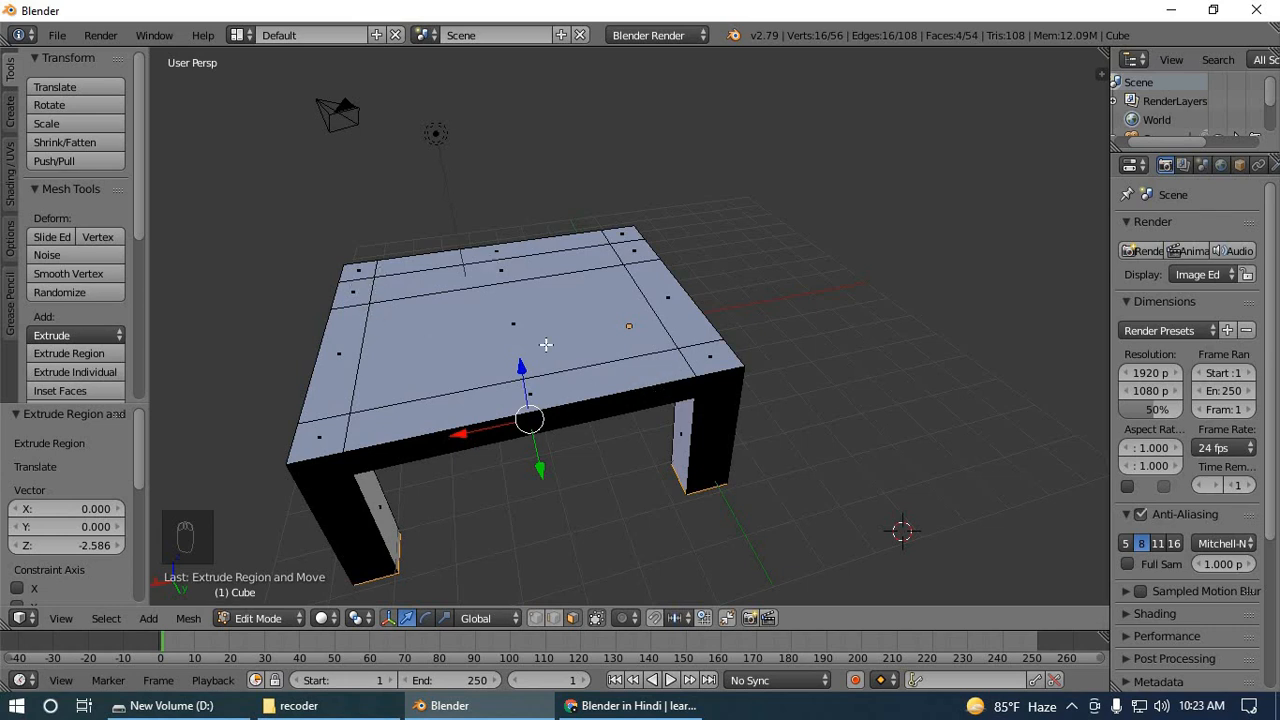
{"action": "right_click", "coordinate": [336, 376]}
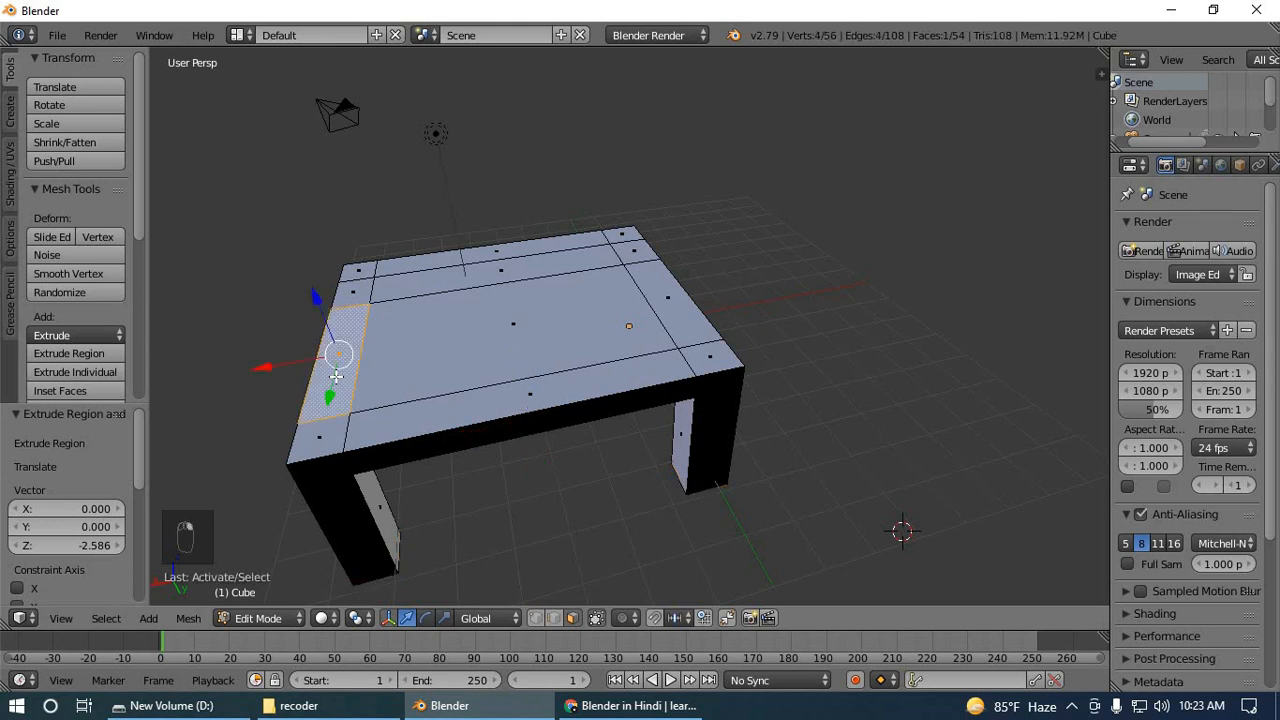
{"action": "right_click", "coordinate": [652, 306], "text": "shift"}
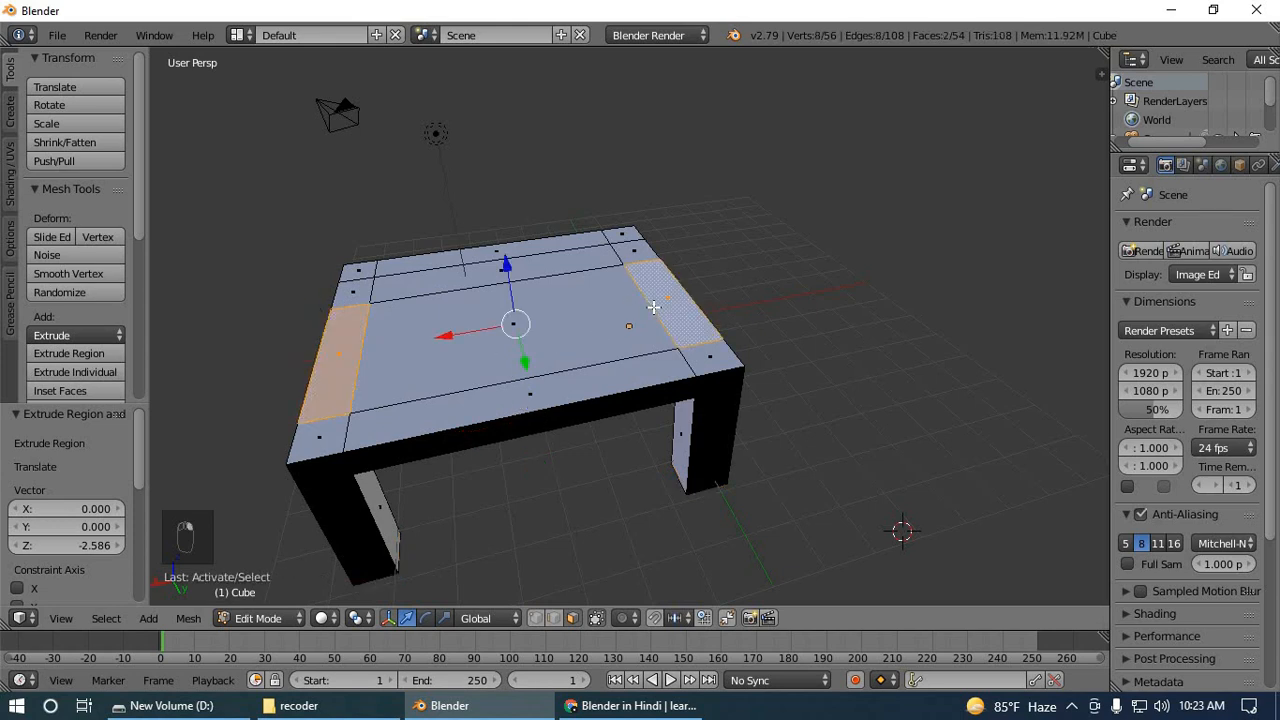
{"action": "right_click", "coordinate": [626, 242], "text": "shift"}
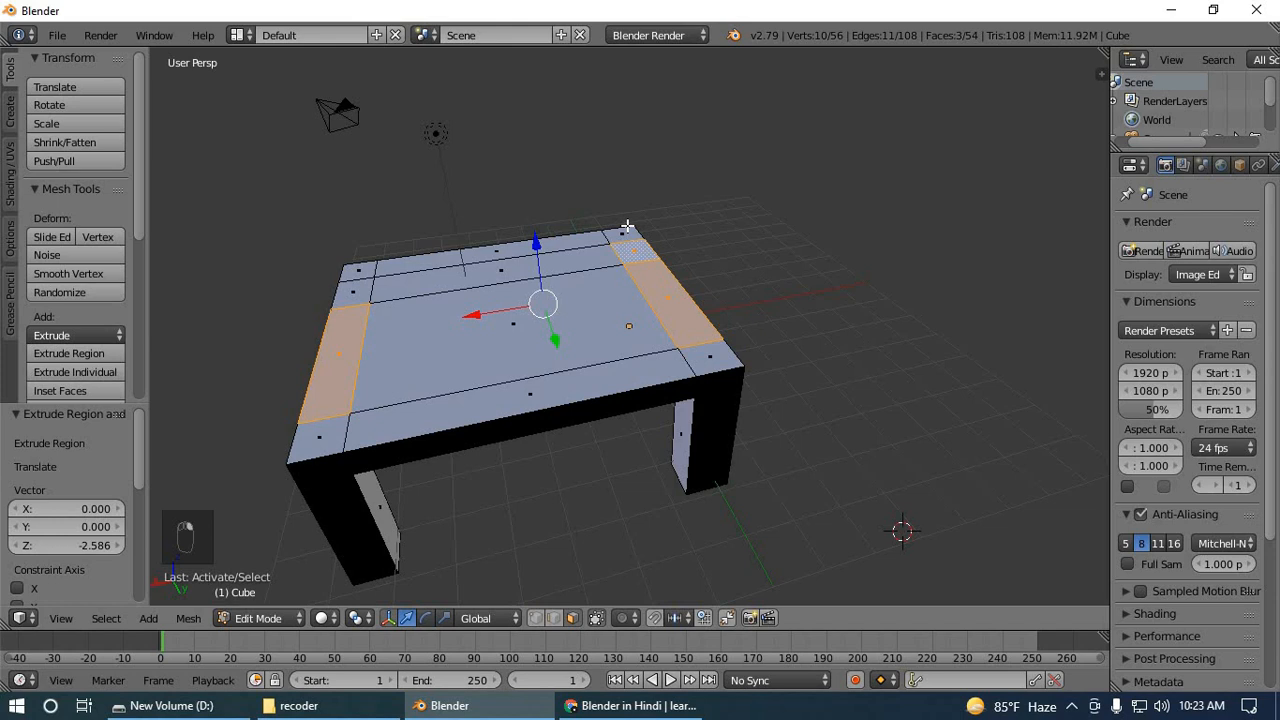
{"action": "right_click", "coordinate": [627, 232], "text": "shift"}
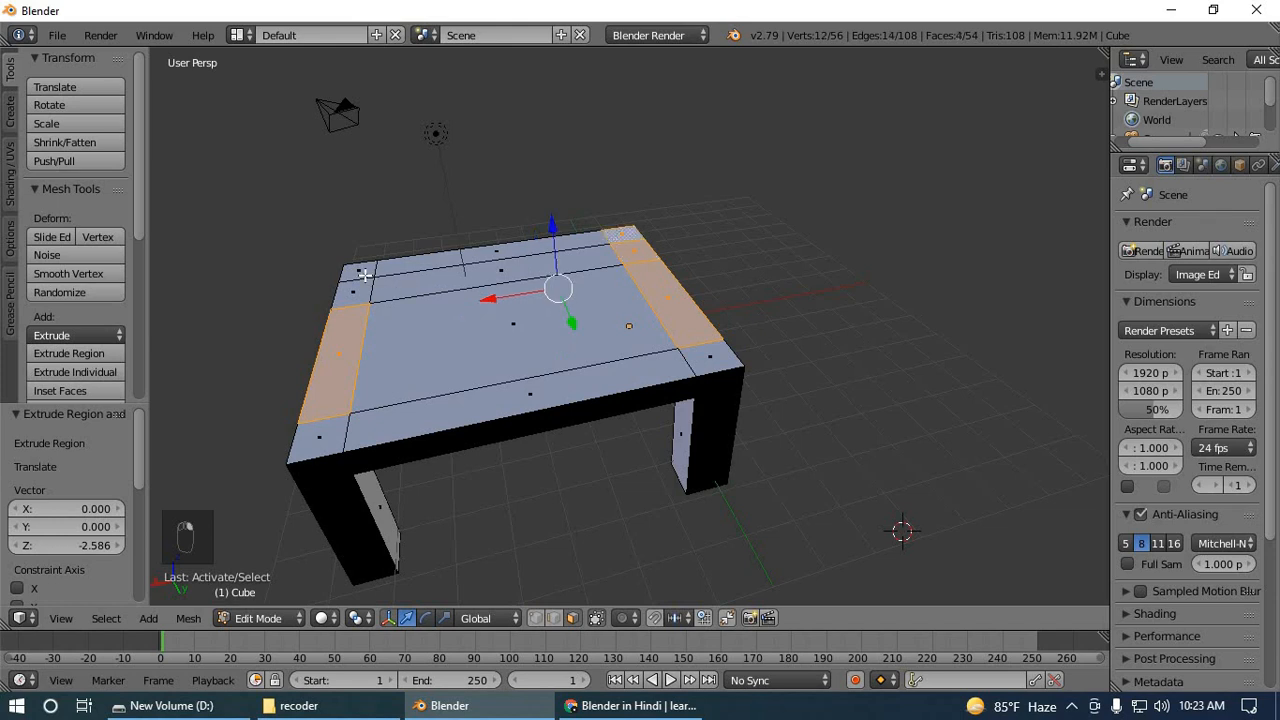
{"action": "right_click", "coordinate": [366, 279], "text": "shift"}
{"action": "right_click", "coordinate": [361, 291], "text": "shift"}
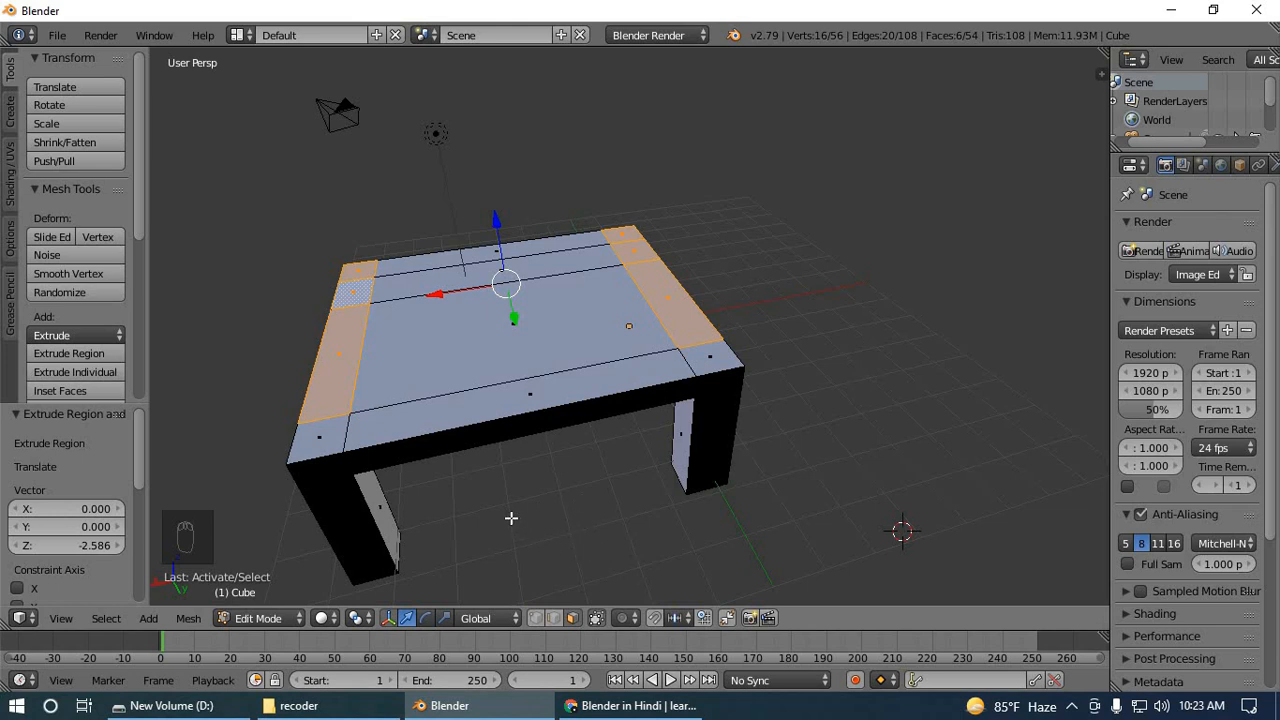
{"action": "key", "text": "e"}
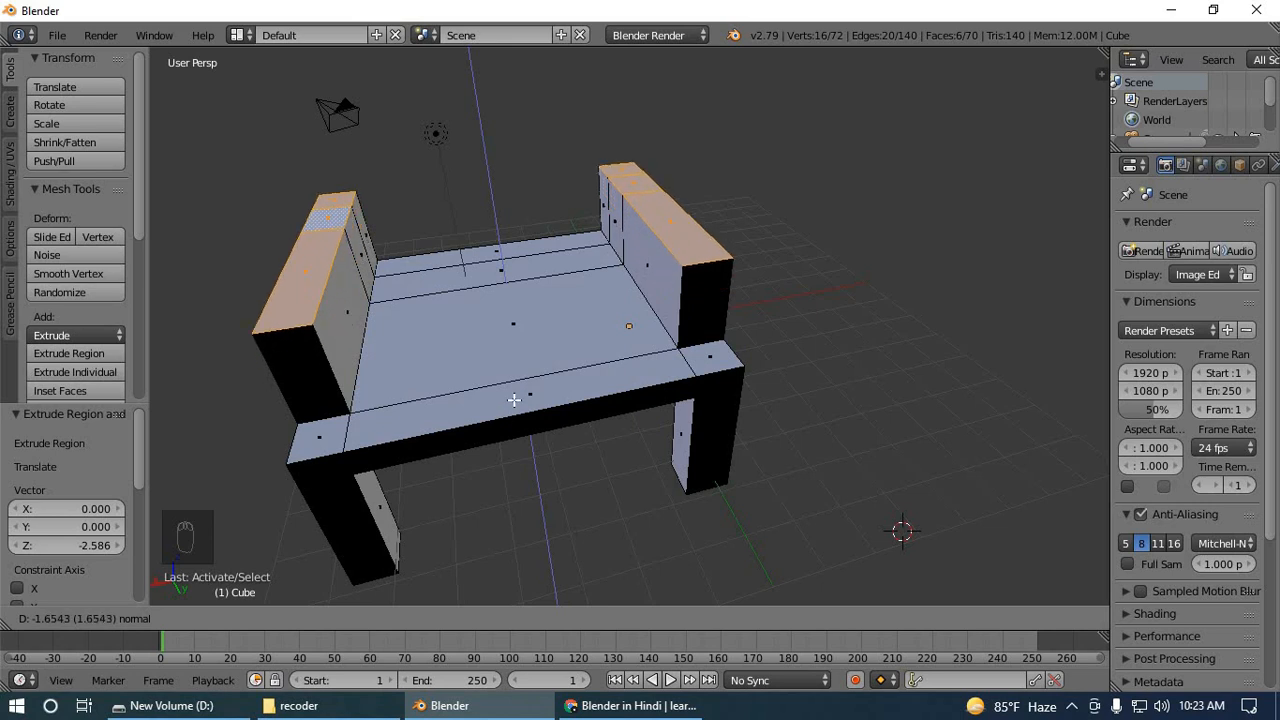
{"action": "left_click", "coordinate": [513, 400]}
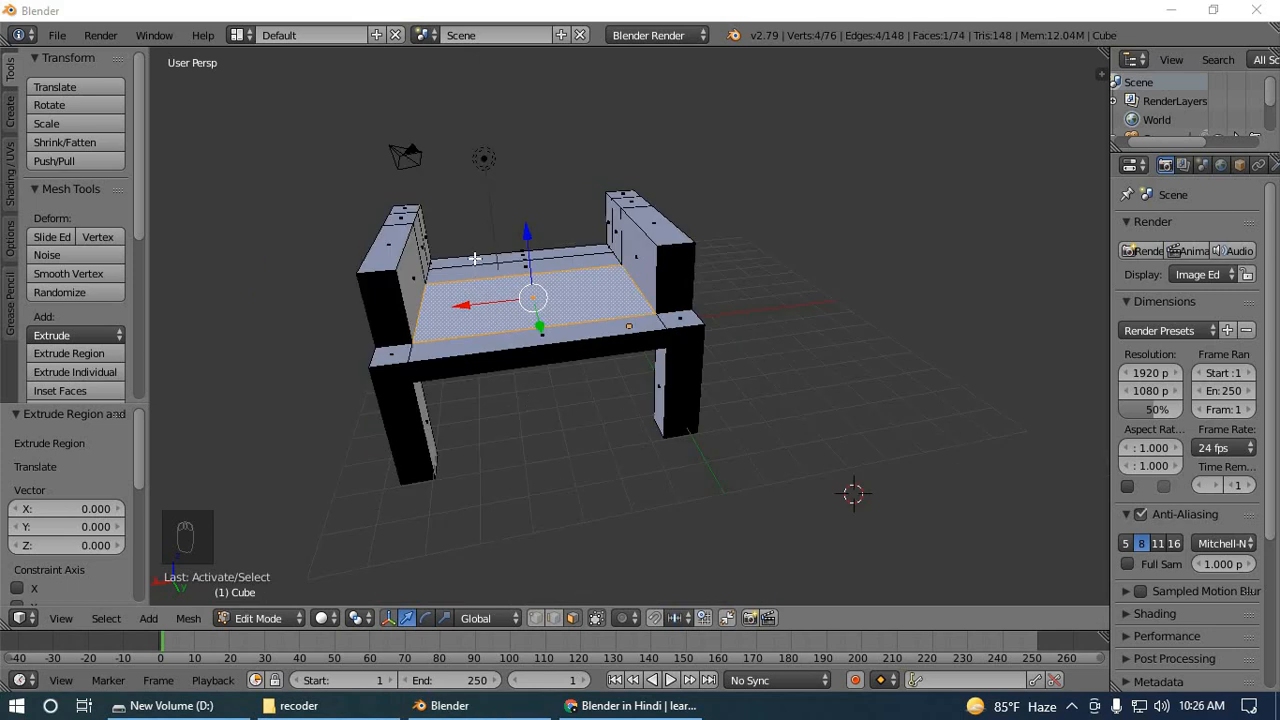
Extrude the rearmost seat face between the armrests upward about 3.792 to form the backrest.
{"action": "middle_click", "coordinate": [556, 266]}
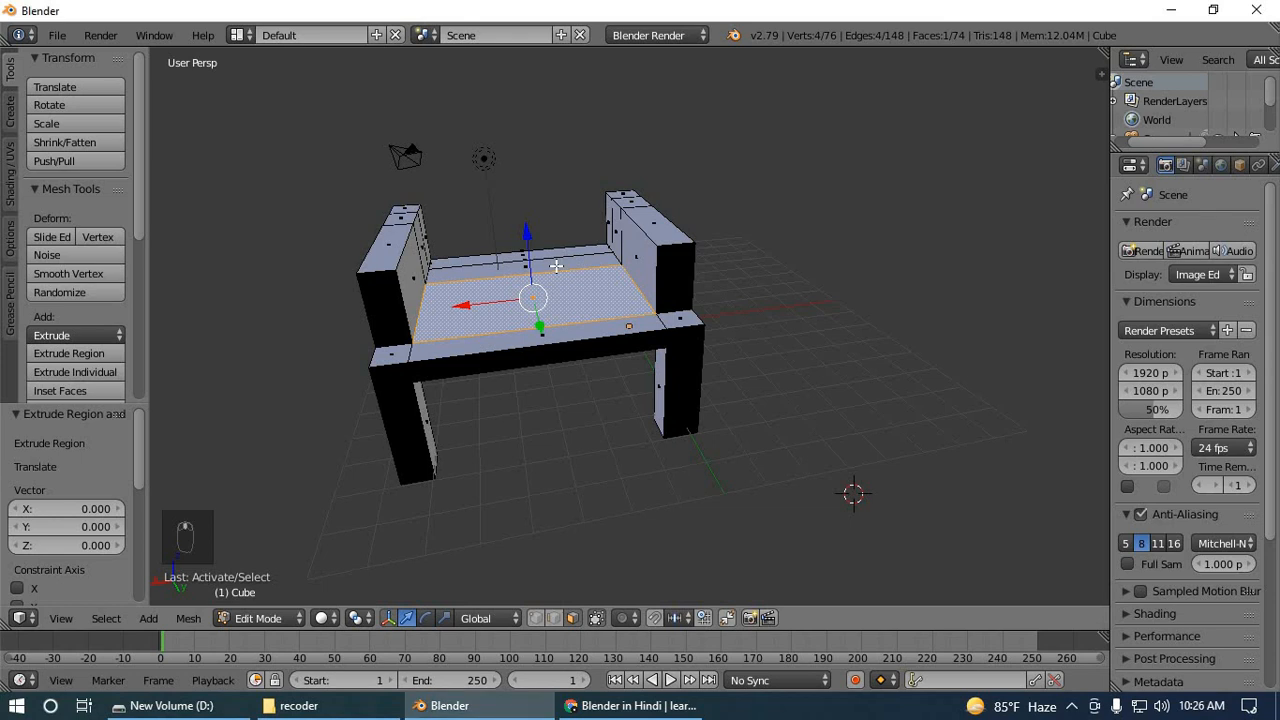
{"action": "middle_click_drag", "start_coordinate": [556, 266], "coordinate": [553, 345]}
{"action": "right_click", "coordinate": [531, 302]}
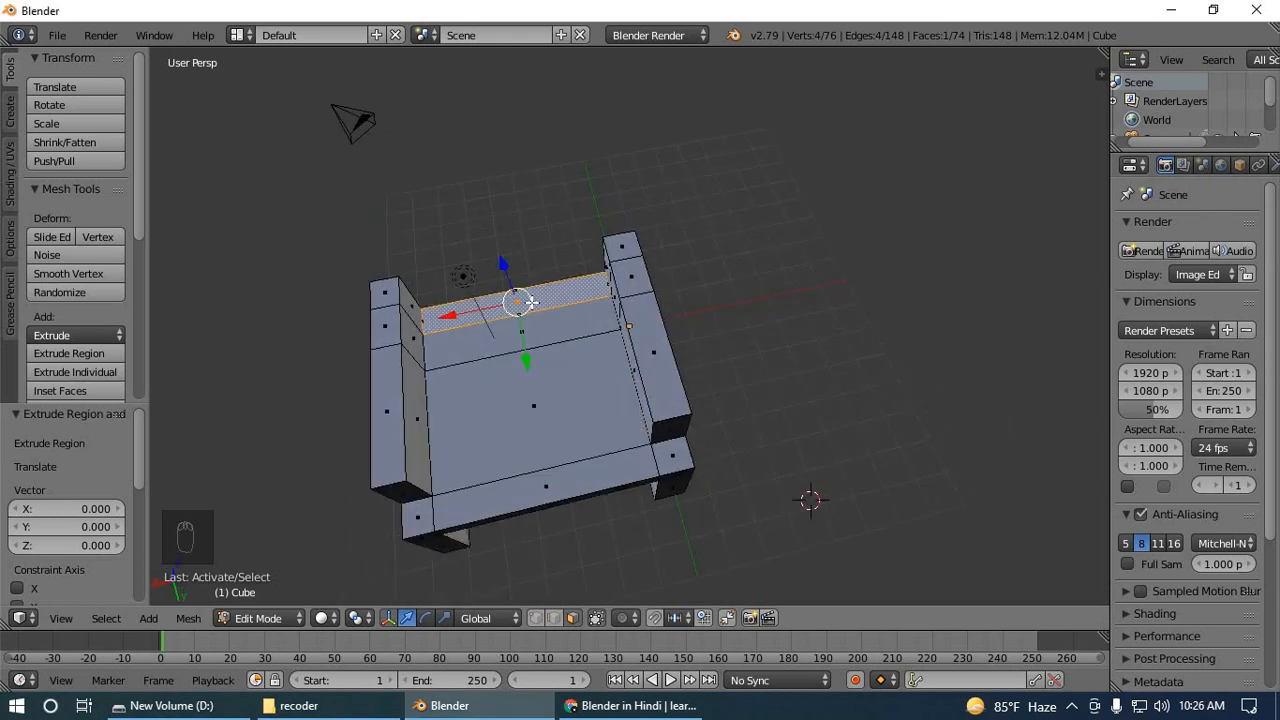
{"action": "key", "text": "e"}
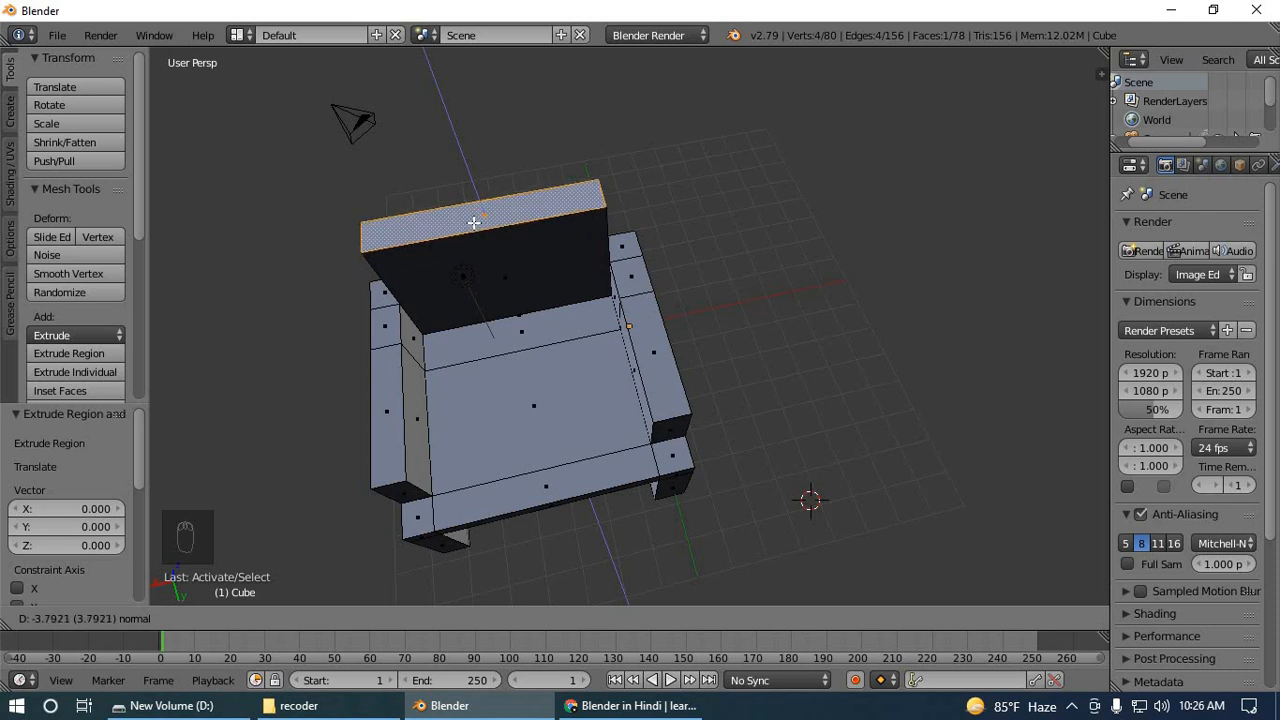
{"action": "left_click", "coordinate": [474, 222]}
Switch the finished chair mesh from Edit Mode to Object Mode.
{"action": "middle_click_drag", "start_coordinate": [508, 357], "coordinate": [484, 241]}
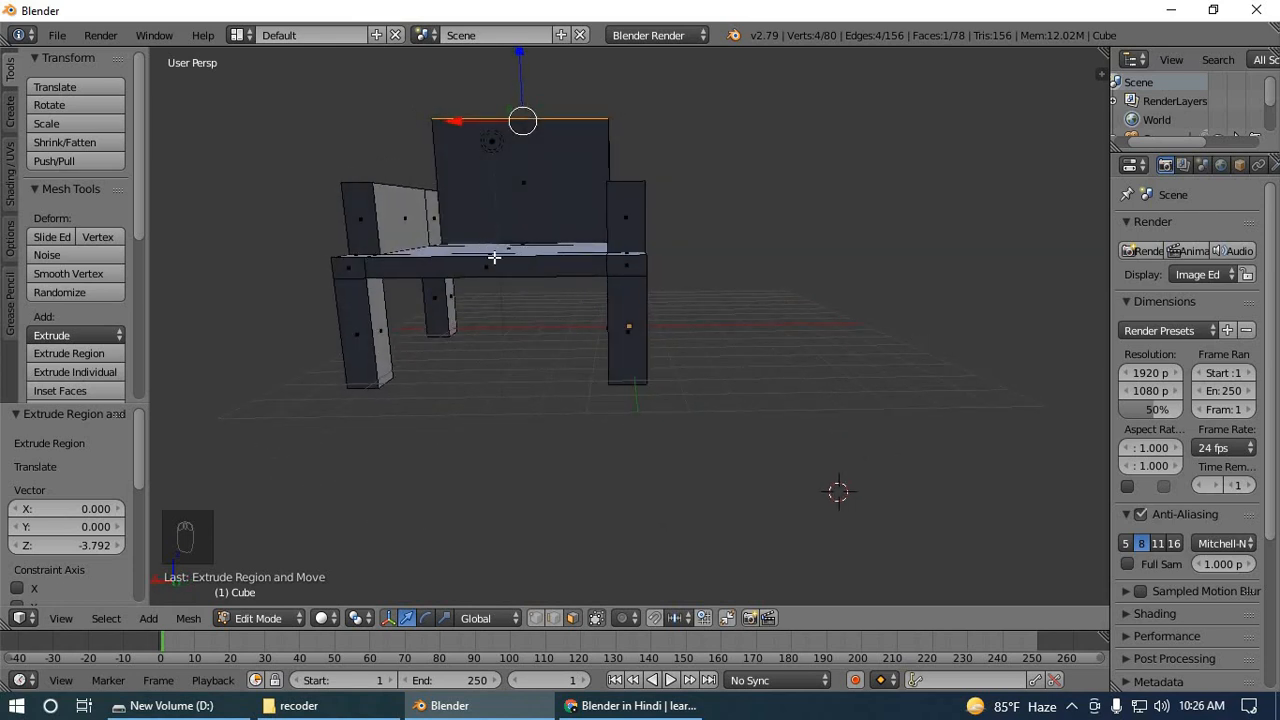
{"action": "middle_click_drag", "start_coordinate": [511, 244], "coordinate": [537, 263]}
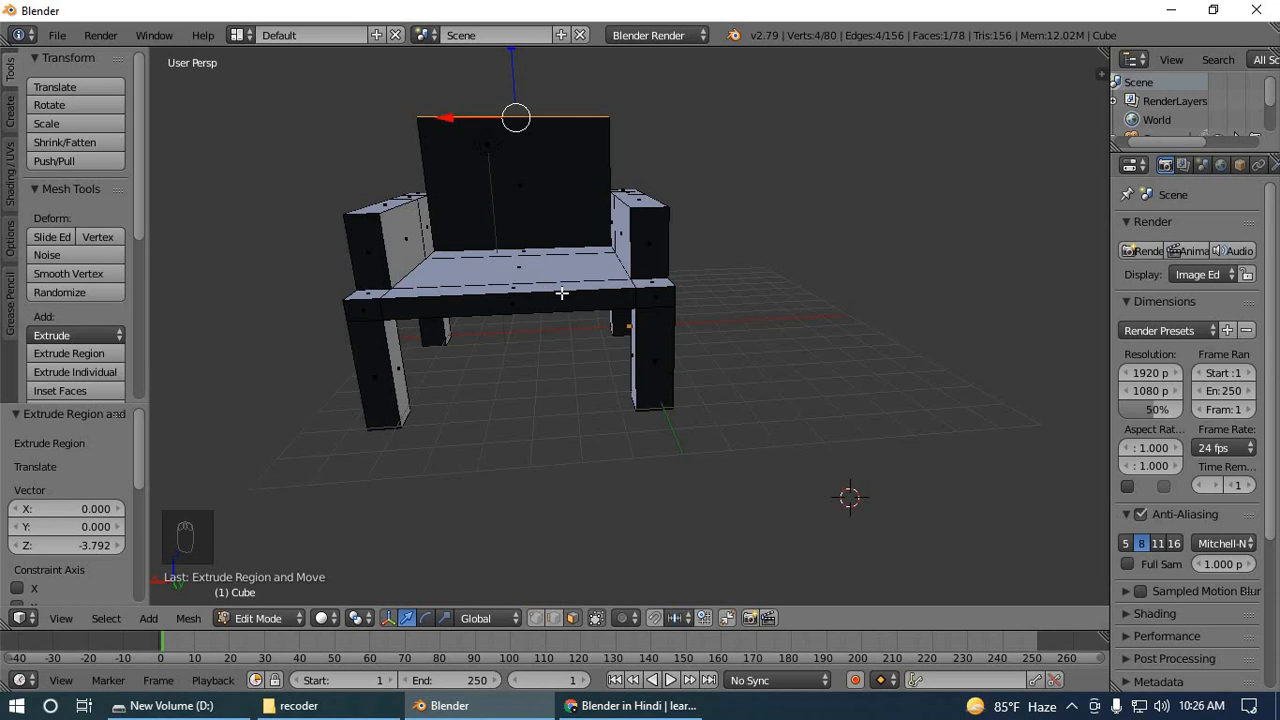
{"action": "key", "text": "Tab"}
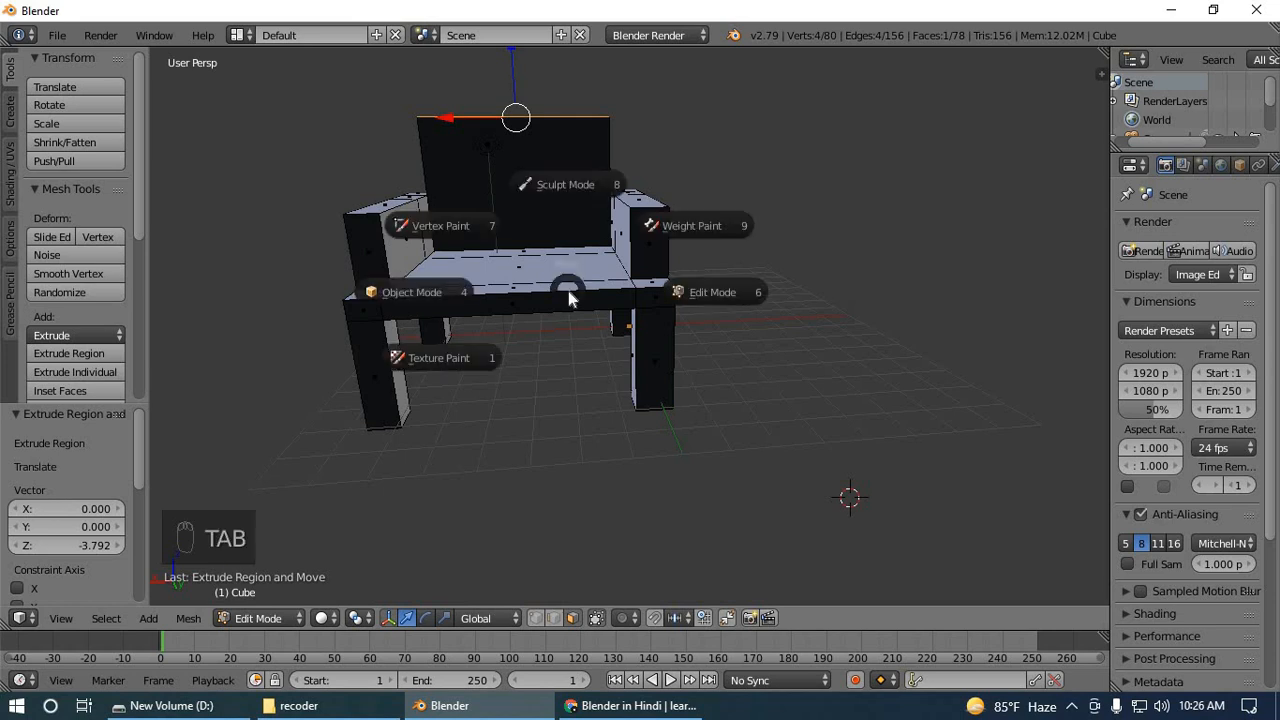
{"action": "left_click", "coordinate": [444, 305]}
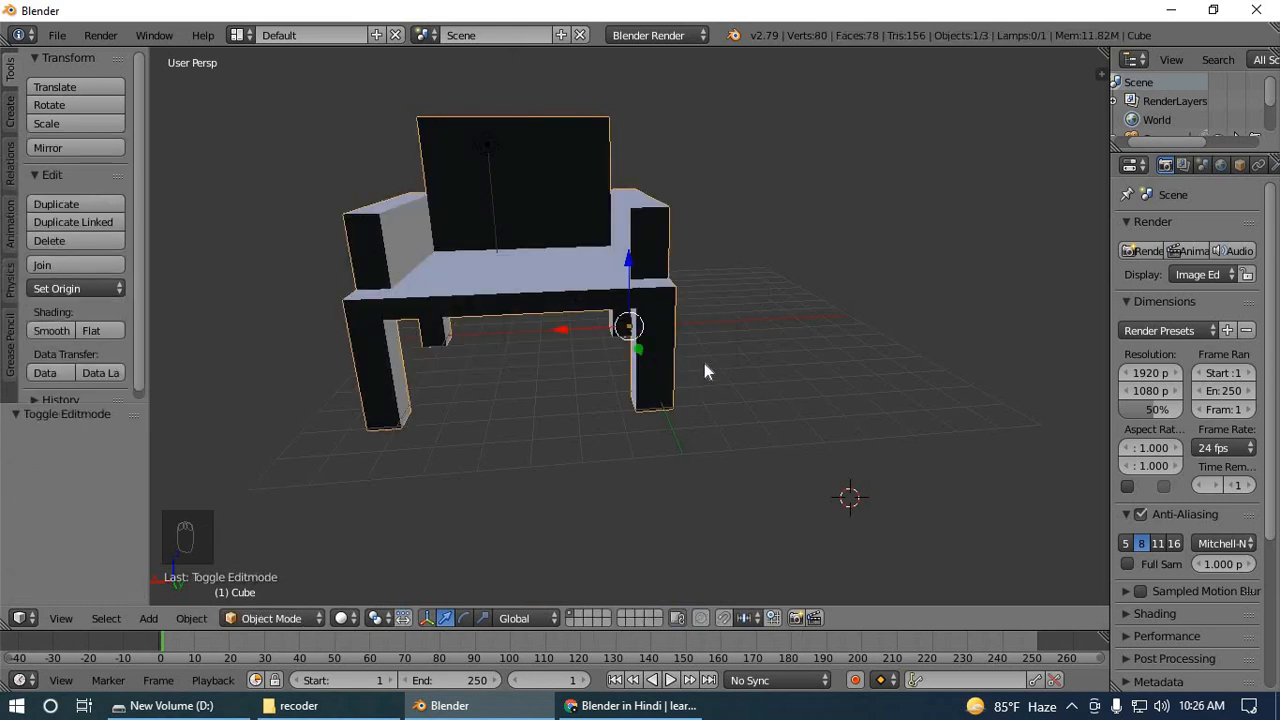
{"action": "middle_click_drag", "start_coordinate": [767, 369], "coordinate": [757, 406]}
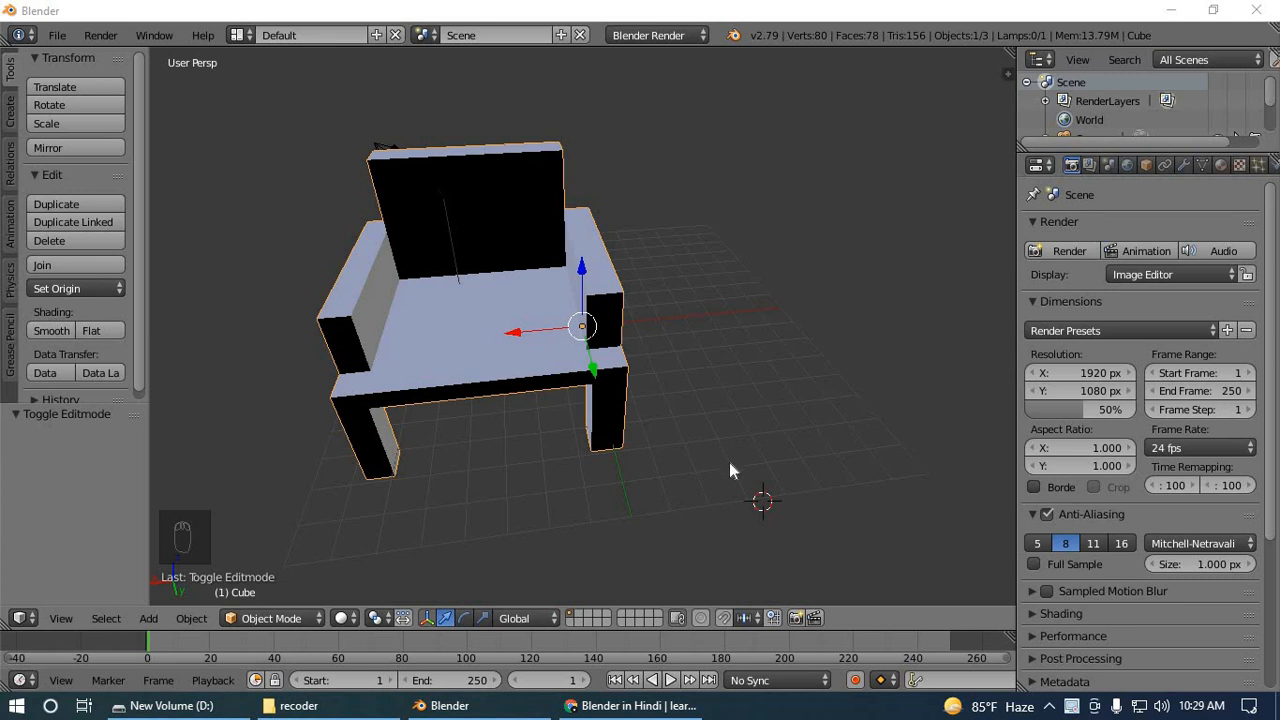
{"action": "middle_click_drag", "start_coordinate": [731, 470], "coordinate": [755, 419]}
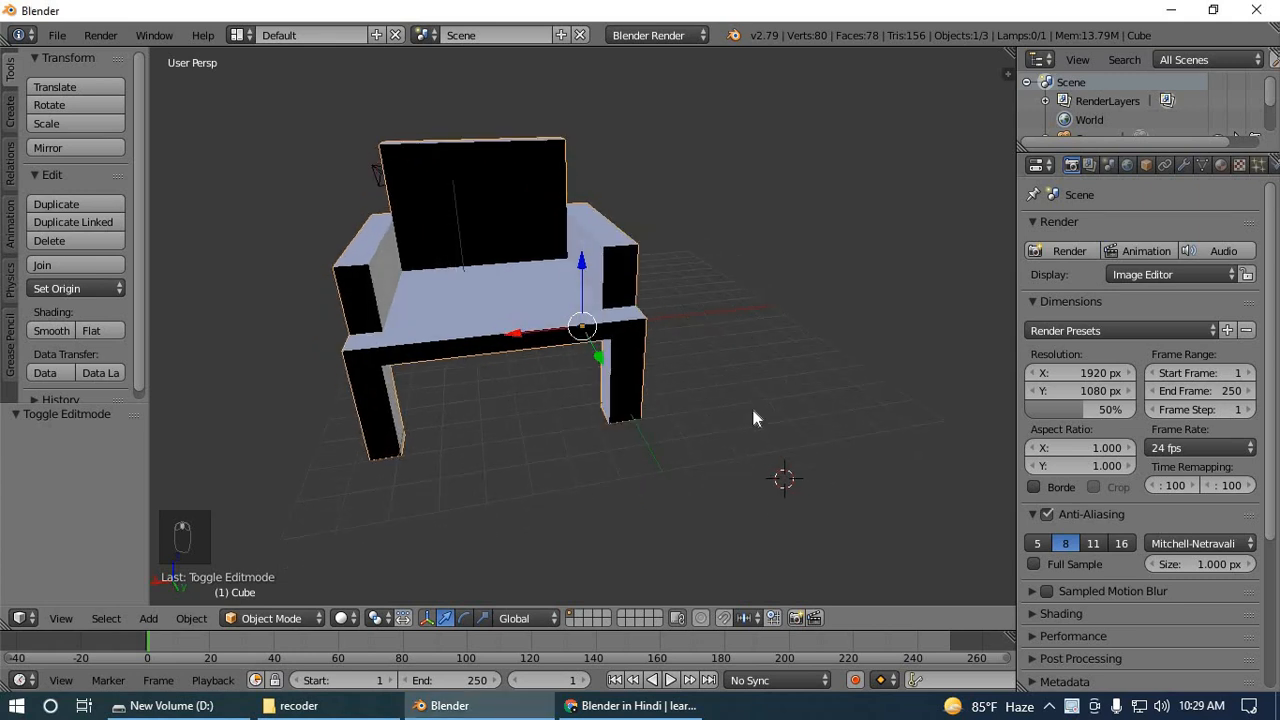
{"action": "middle_click_drag", "start_coordinate": [788, 382], "coordinate": [624, 432]}
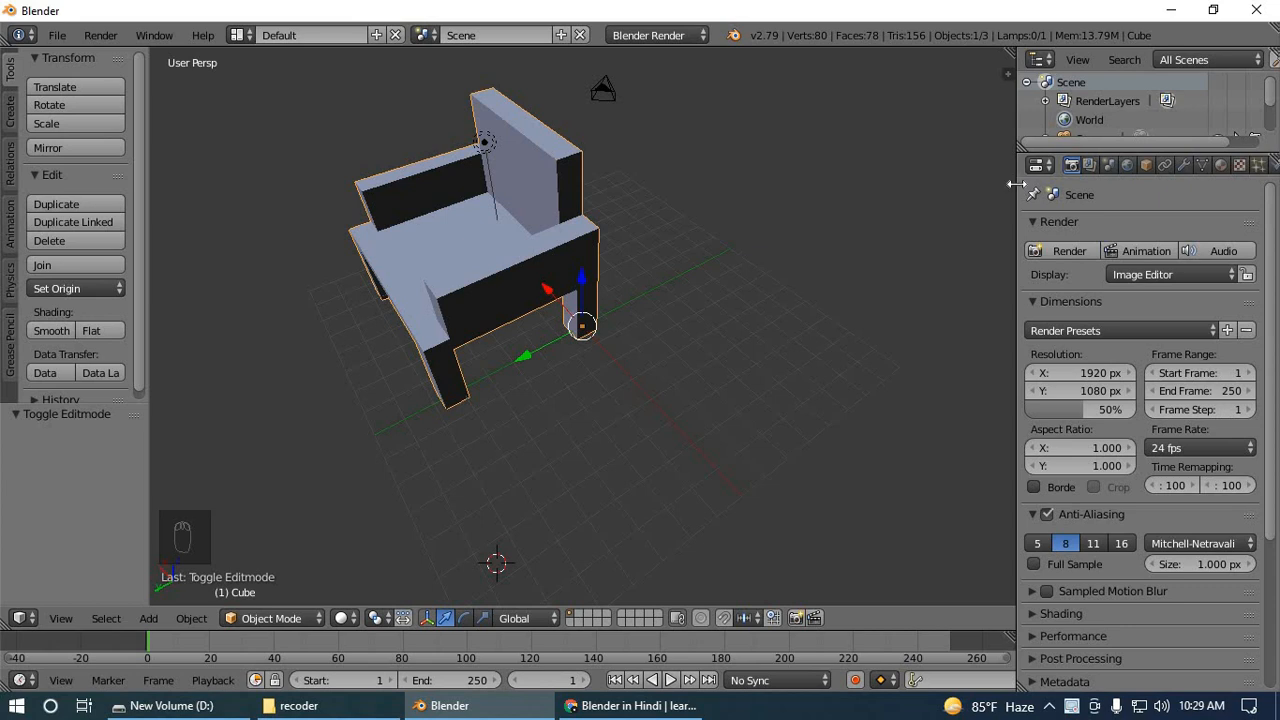
Set the chair material's diffuse color to bright cyan with R 0.022, G 1.000 and B 1.000.
{"action": "left_click_drag", "start_coordinate": [1018, 185], "coordinate": [1024, 221]}
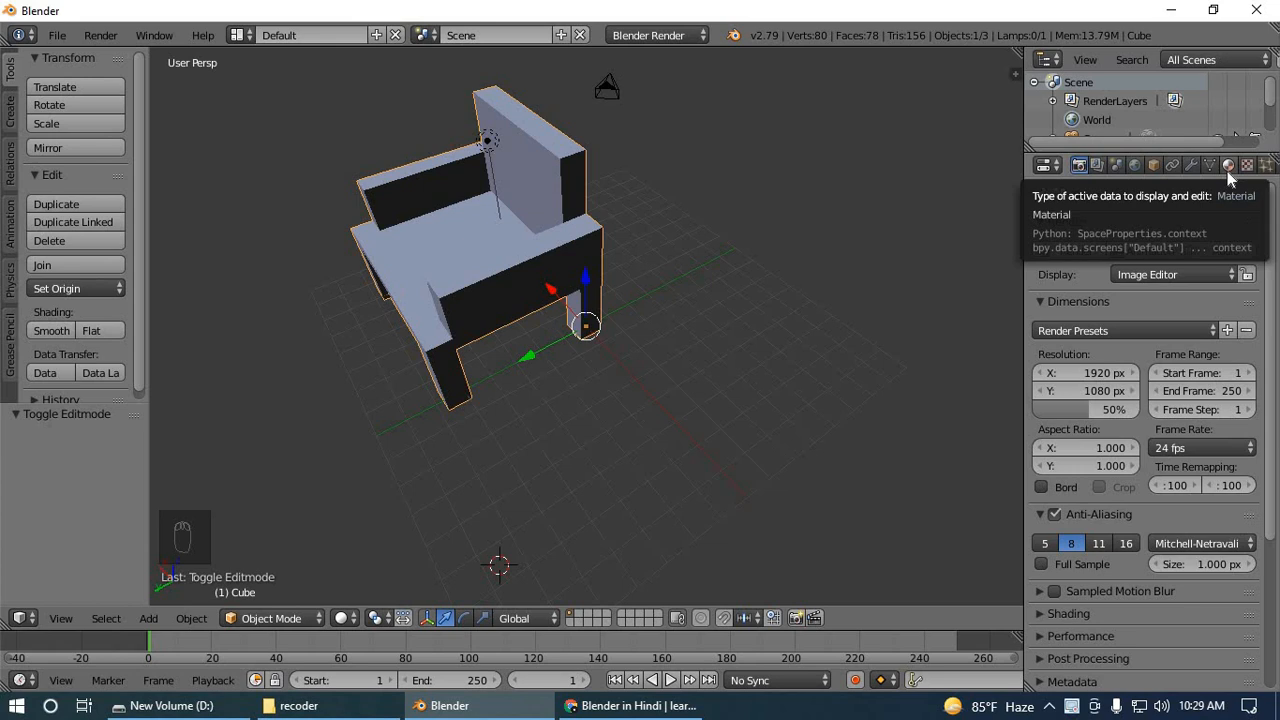
{"action": "left_click", "coordinate": [1228, 165]}
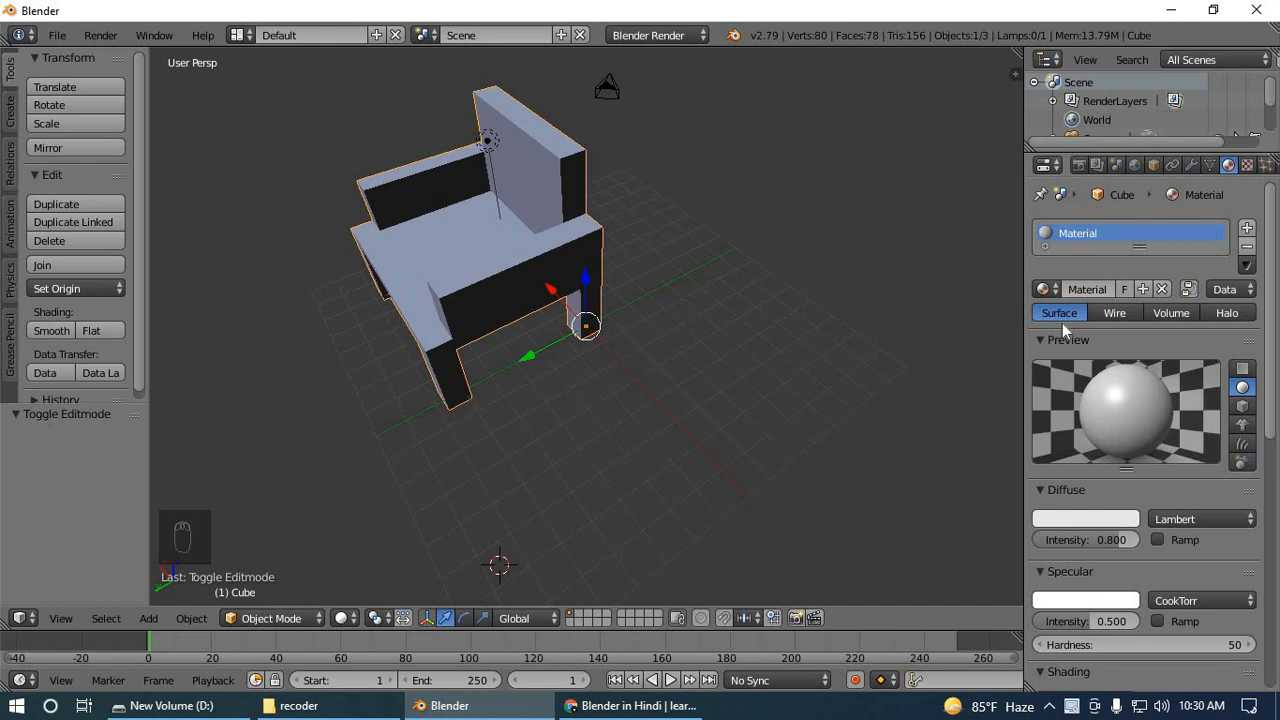
{"action": "left_click", "coordinate": [1072, 517]}
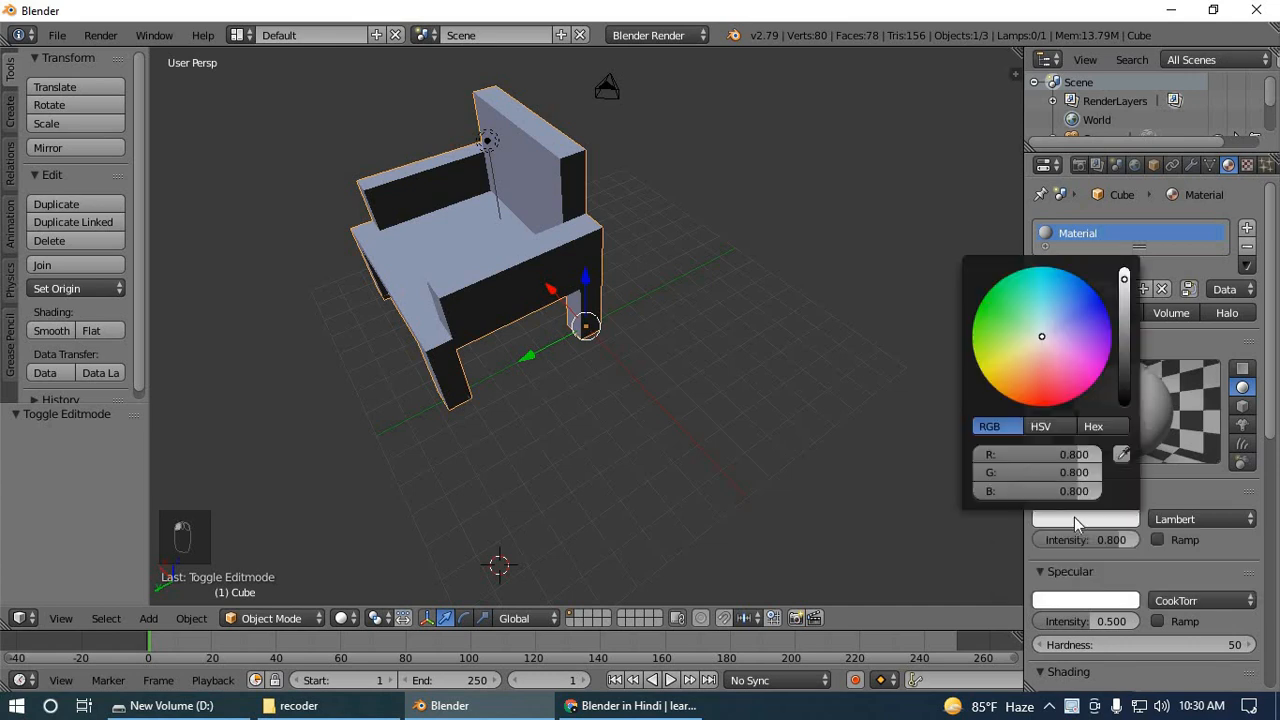
{"action": "mouse_move", "coordinate": [1042, 338]}
{"action": "left_mouse_down"}
{"action": "mouse_move", "coordinate": [1068, 317]}
{"action": "mouse_move", "coordinate": [1041, 277]}
{"action": "left_mouse_up"}
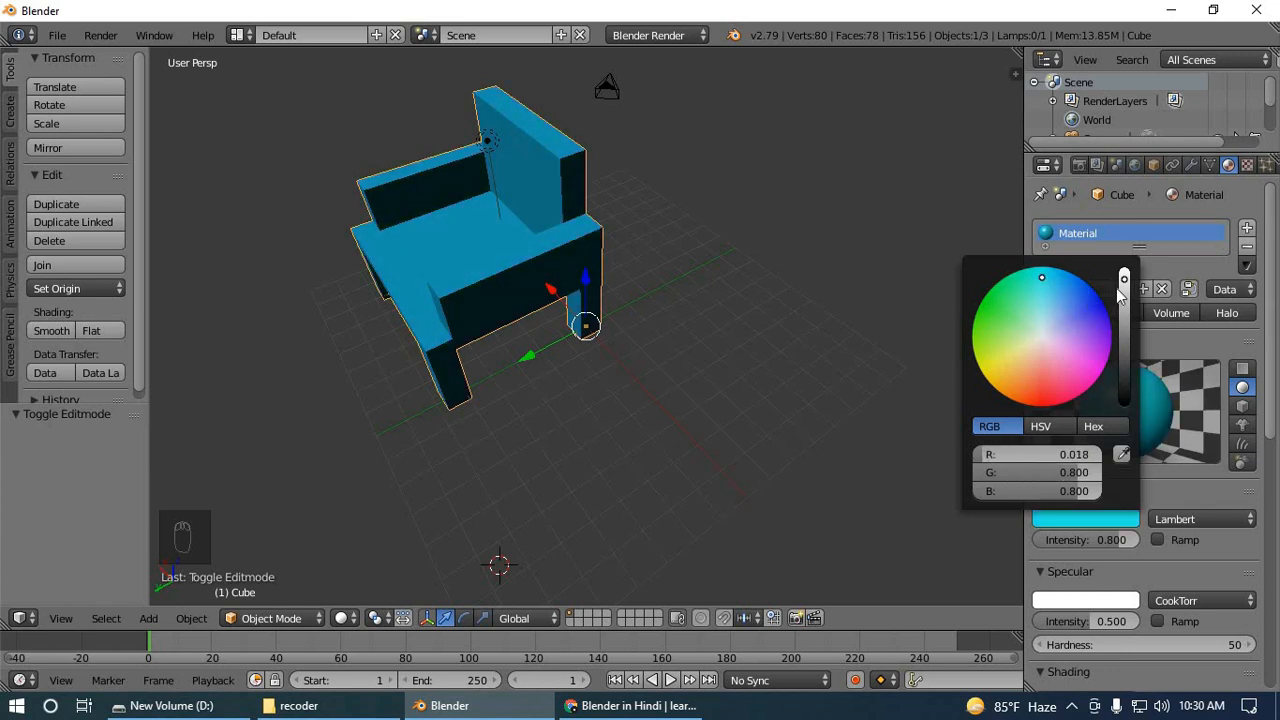
{"action": "left_click_drag", "start_coordinate": [1126, 284], "coordinate": [1124, 266]}
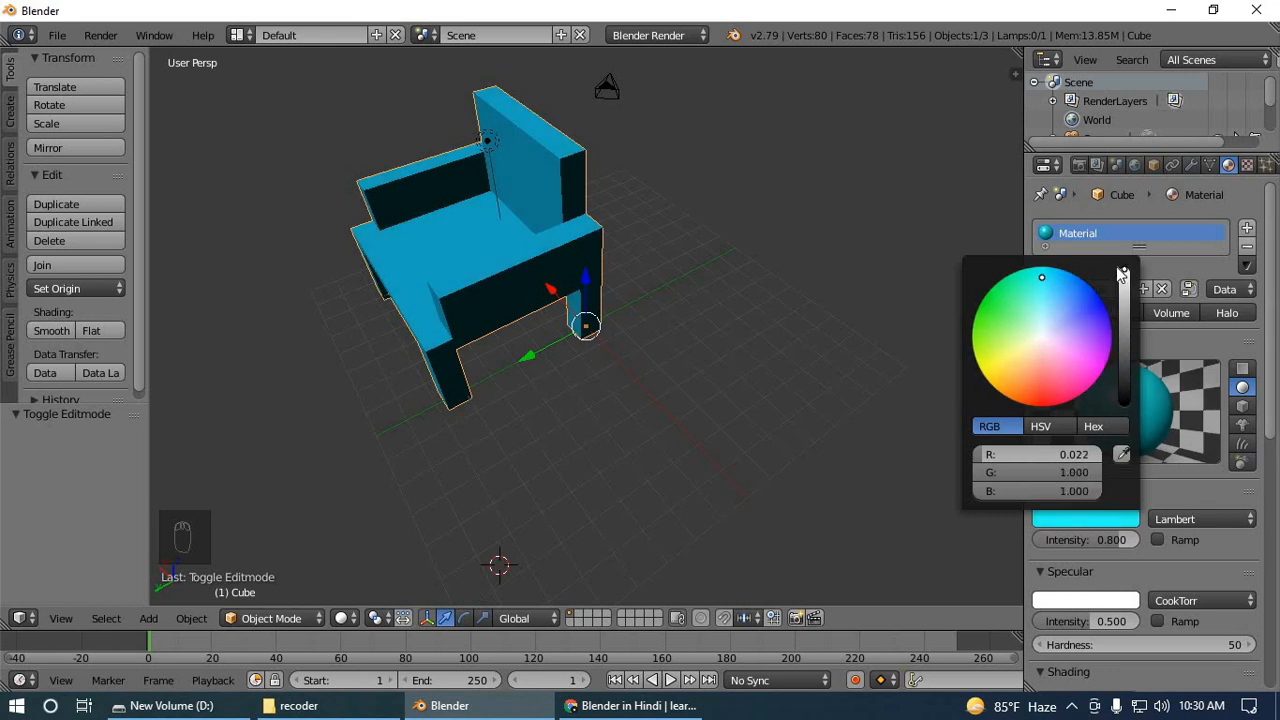
{"action": "scroll", "coordinate": [604, 402], "scroll_direction": "up", "scroll_amount": 1}
{"action": "scroll", "coordinate": [604, 409], "scroll_direction": "down", "scroll_amount": 1}
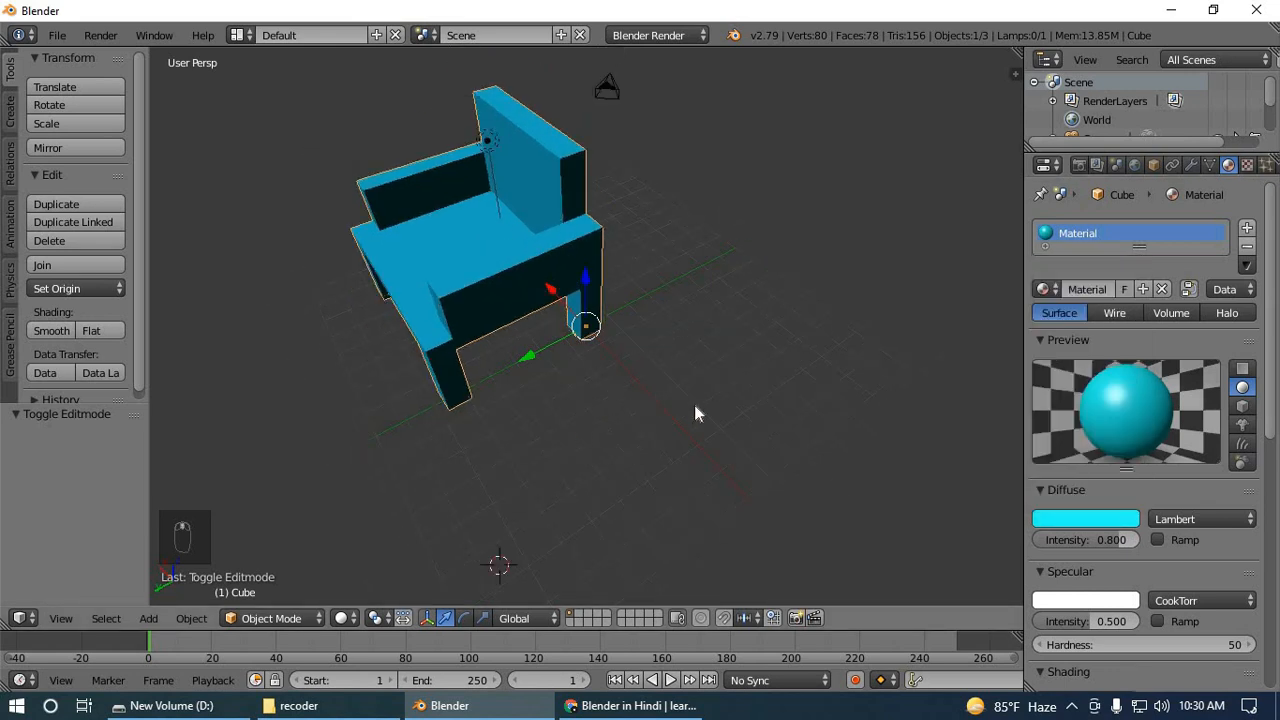
Examine the cyan chair from the back, side and front at different angles.
{"action": "middle_click_drag", "start_coordinate": [518, 481], "coordinate": [569, 442]}
{"action": "middle_click_drag", "start_coordinate": [631, 362], "coordinate": [347, 319]}
{"action": "middle_click_drag", "start_coordinate": [869, 351], "coordinate": [660, 379]}
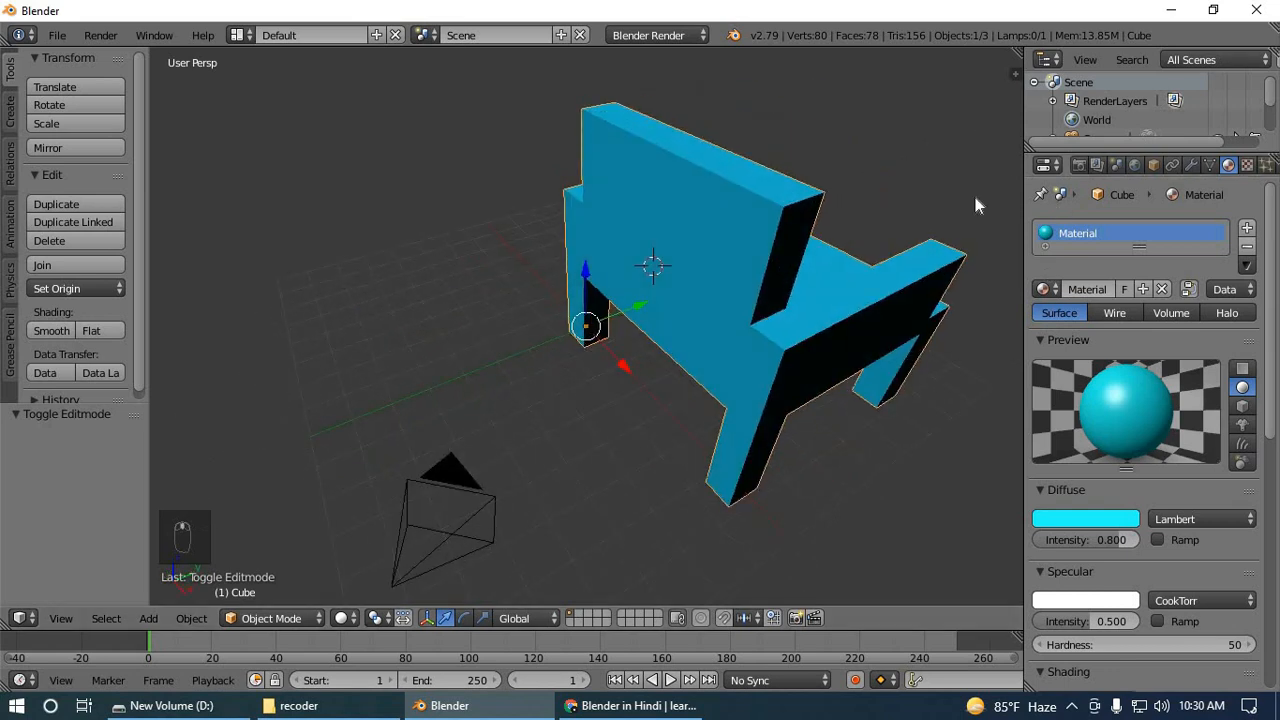
{"action": "scroll", "coordinate": [938, 197], "scroll_direction": "down", "scroll_amount": 6}
{"action": "scroll", "coordinate": [723, 263], "scroll_direction": "up", "scroll_amount": 3}
{"action": "scroll", "coordinate": [723, 263], "scroll_direction": "up", "scroll_amount": 4}
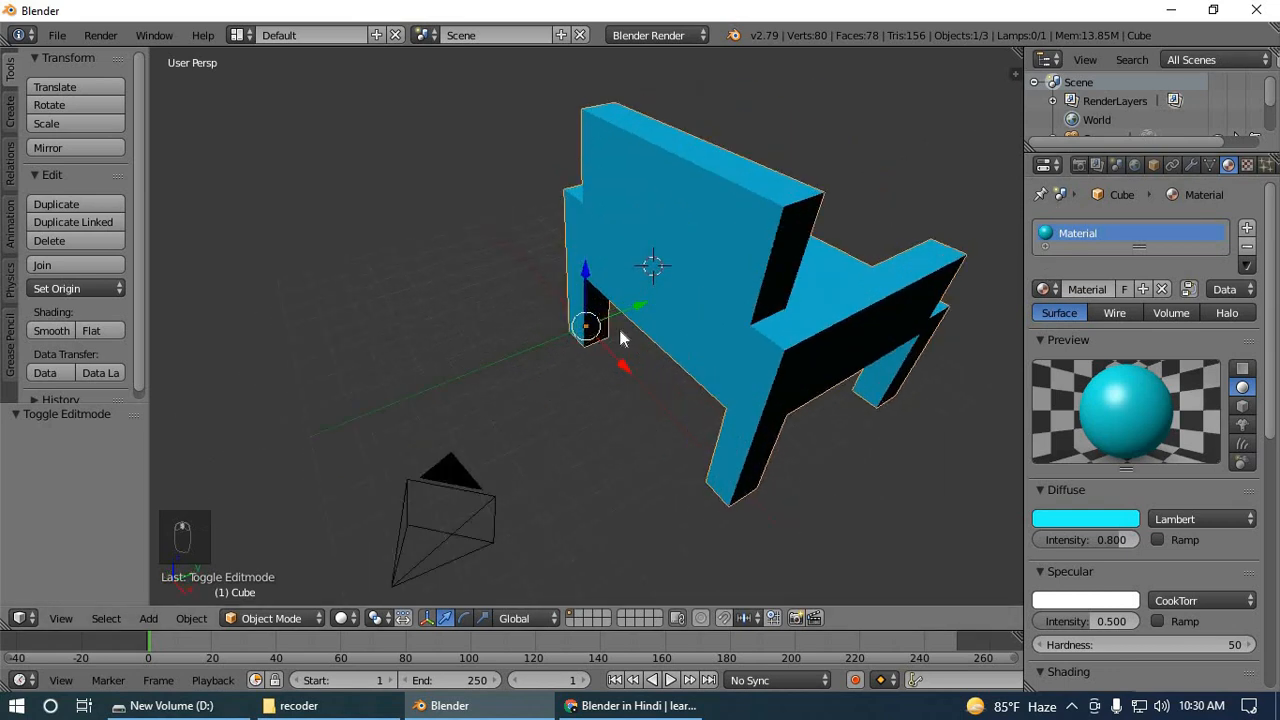
{"action": "middle_click_drag", "start_coordinate": [571, 403], "coordinate": [894, 434]}
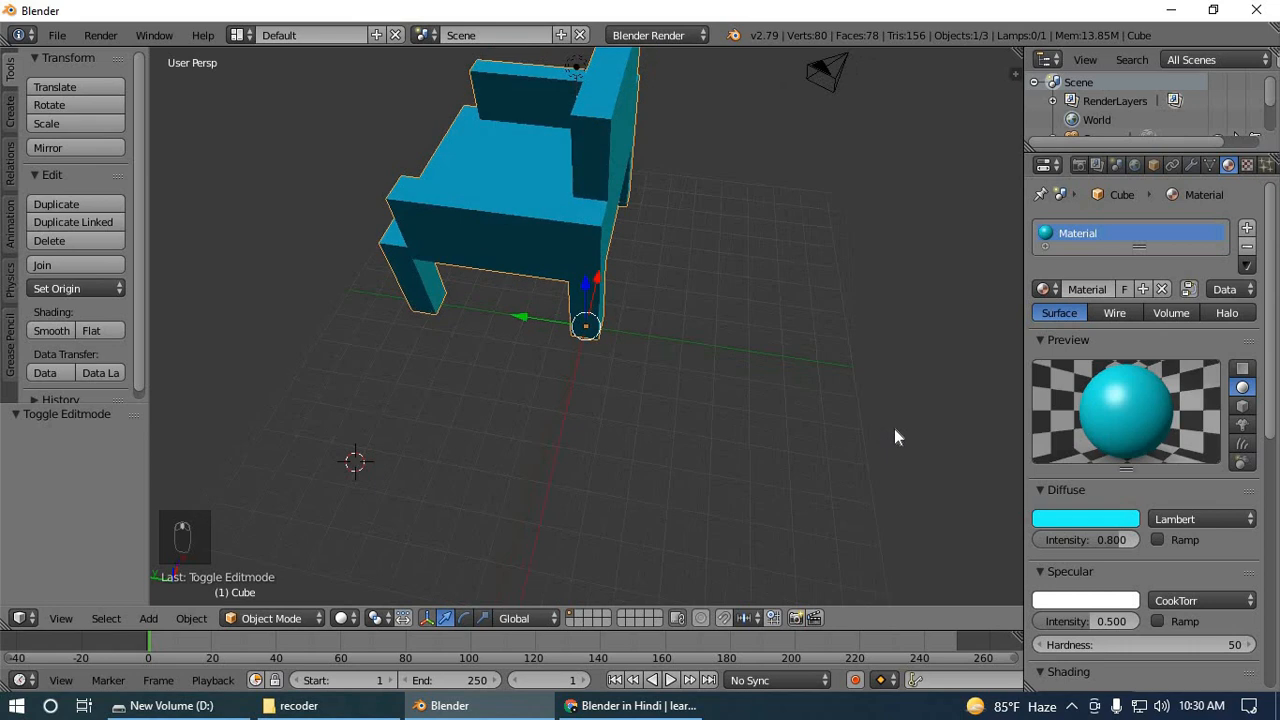
{"action": "left_click_drag", "start_coordinate": [589, 88], "coordinate": [623, 104]}
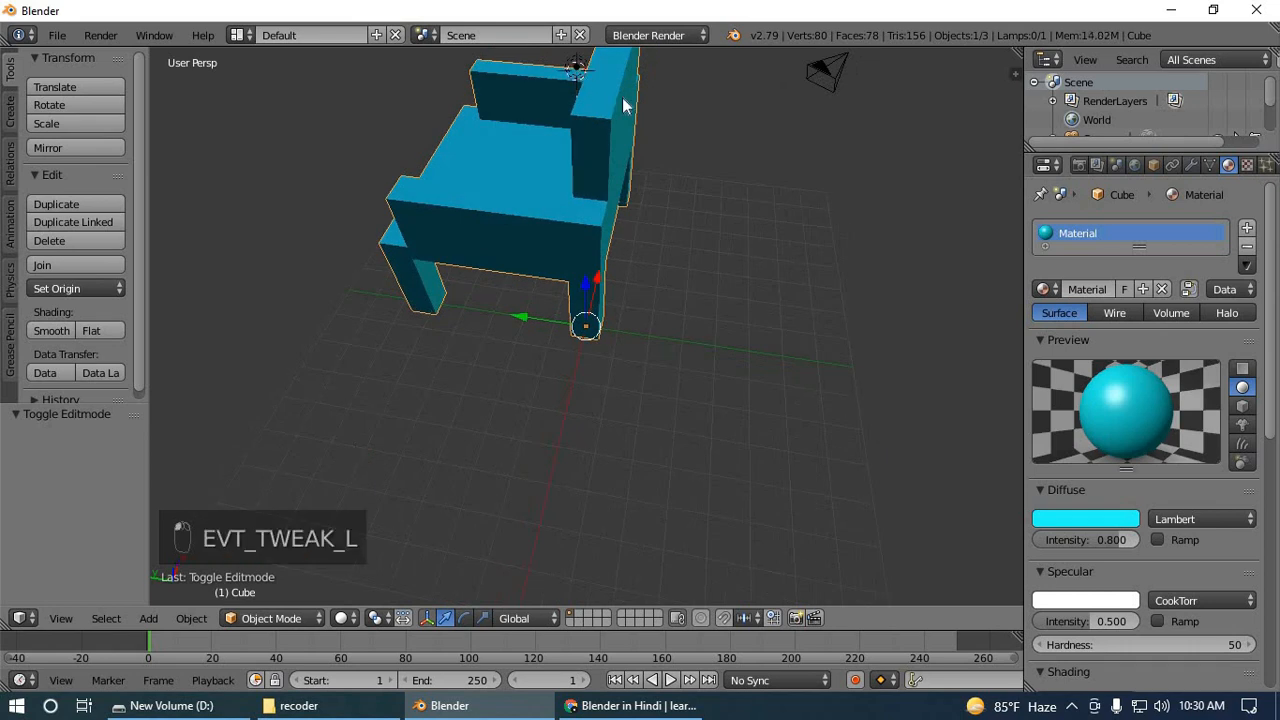
{"action": "middle_click_drag", "start_coordinate": [697, 183], "coordinate": [601, 192]}
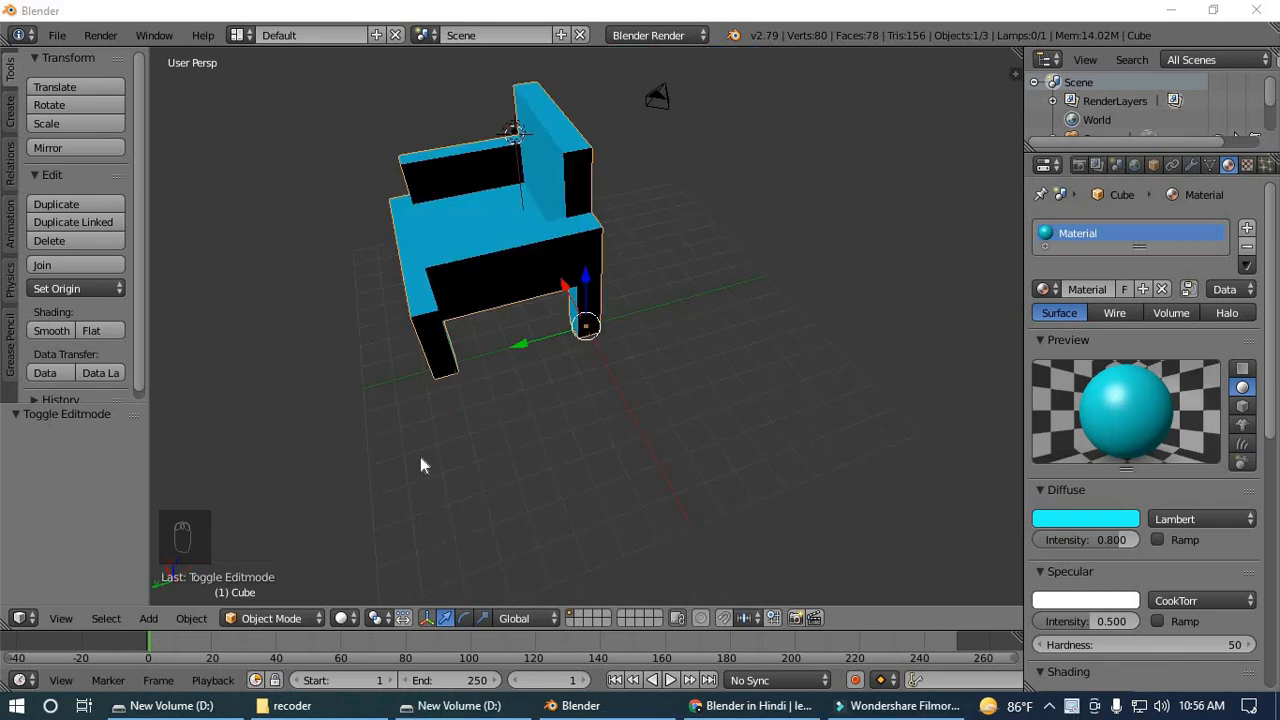